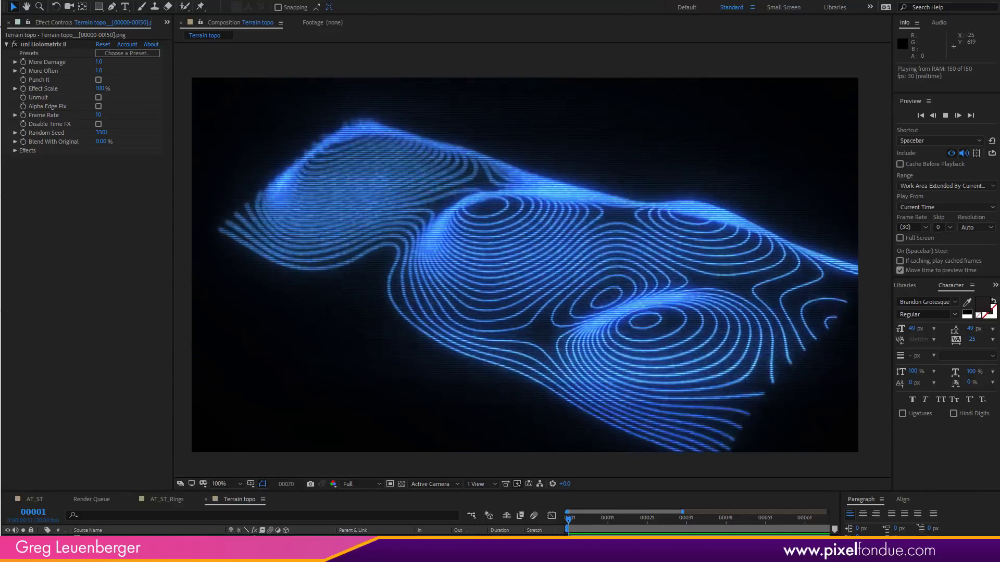
Stop the topographic terrain preview and scrub the timeline to review the finished animation.
key(space)
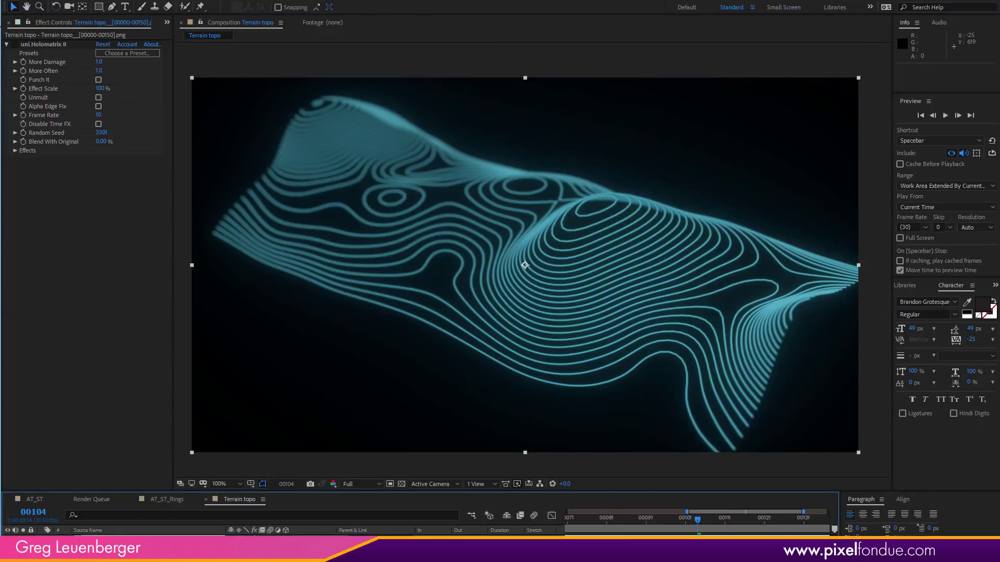
drag(575, 520, 717, 526)
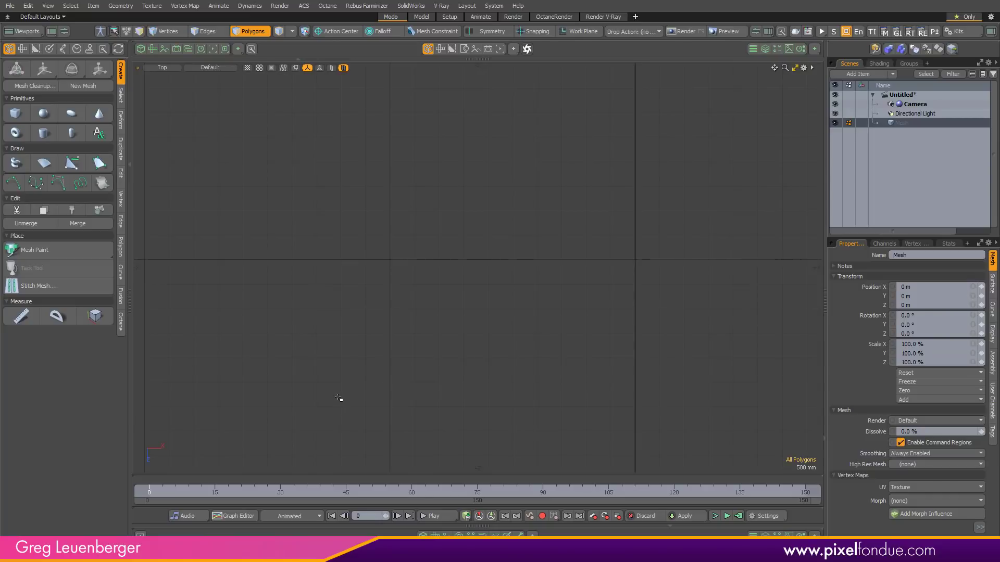
In Modo's top view, draw a flat rectangular cube primitive about 10.6 m long in X and 2.06 m deep in Z.
click(15, 113)
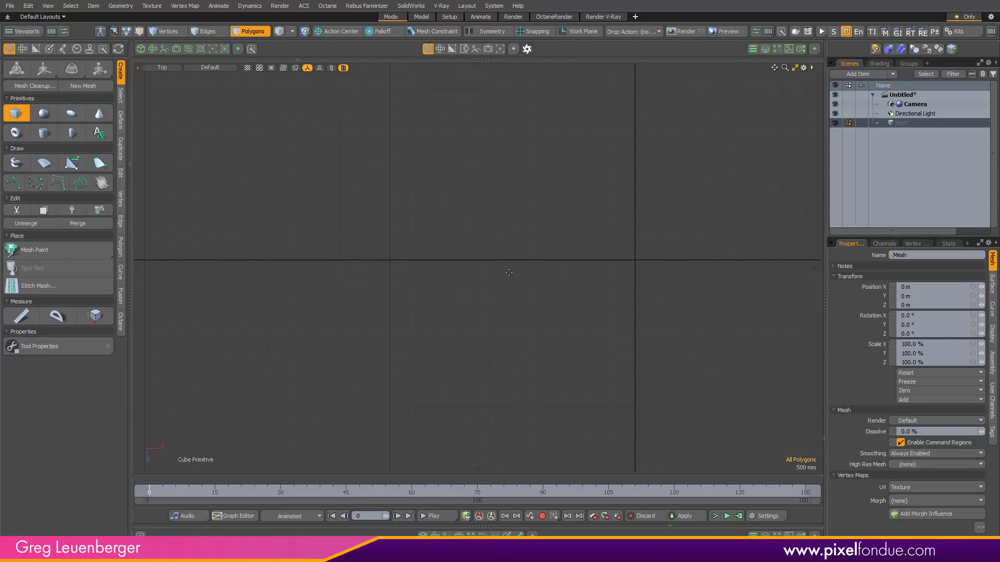
mouse_move(266, 205)
mouse_down()
mouse_move(449, 284)
mouse_move(785, 308)
mouse_up()
alt+drag(704, 361, 580, 357)
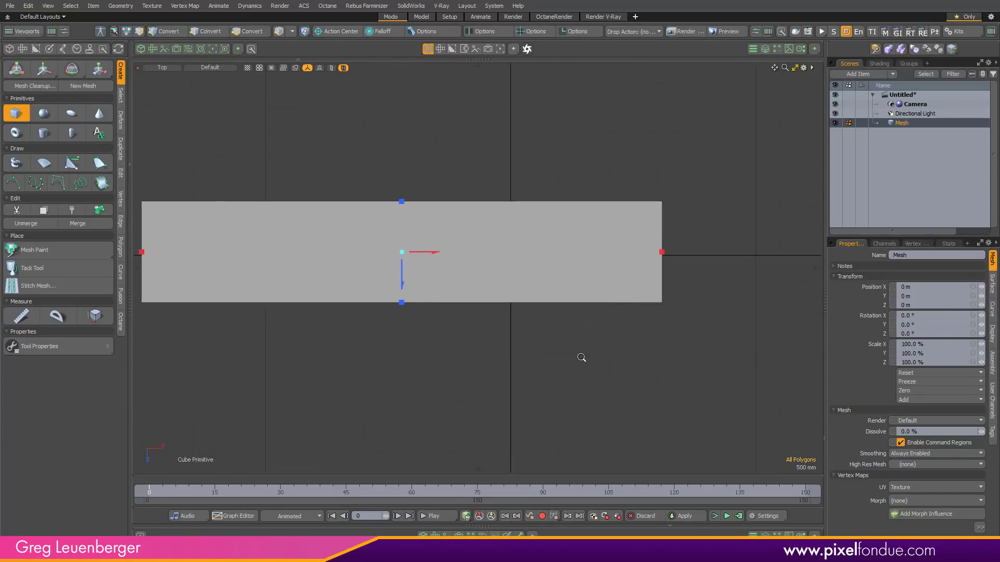
scroll(581, 358, down, 2)
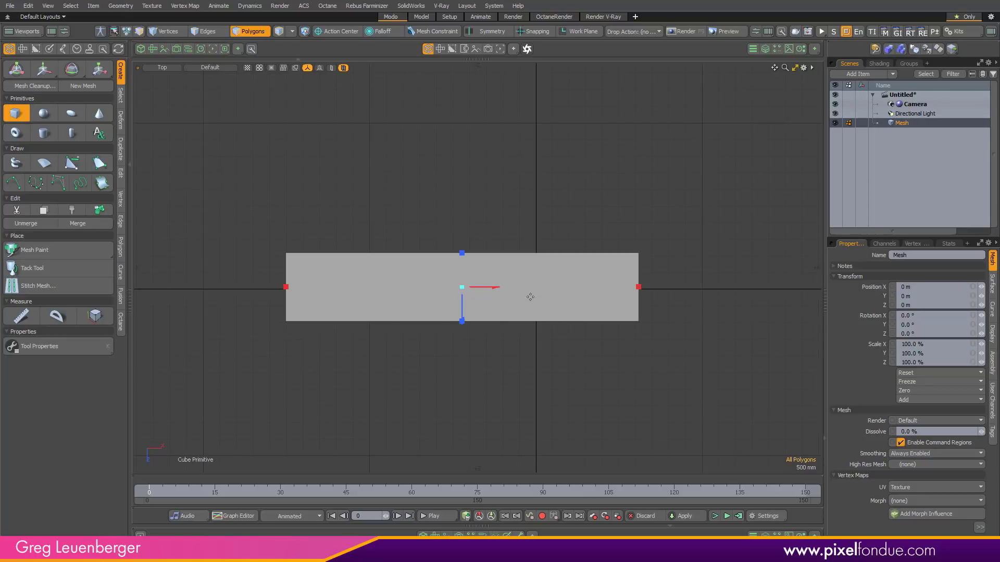
scroll(507, 333, up, 1)
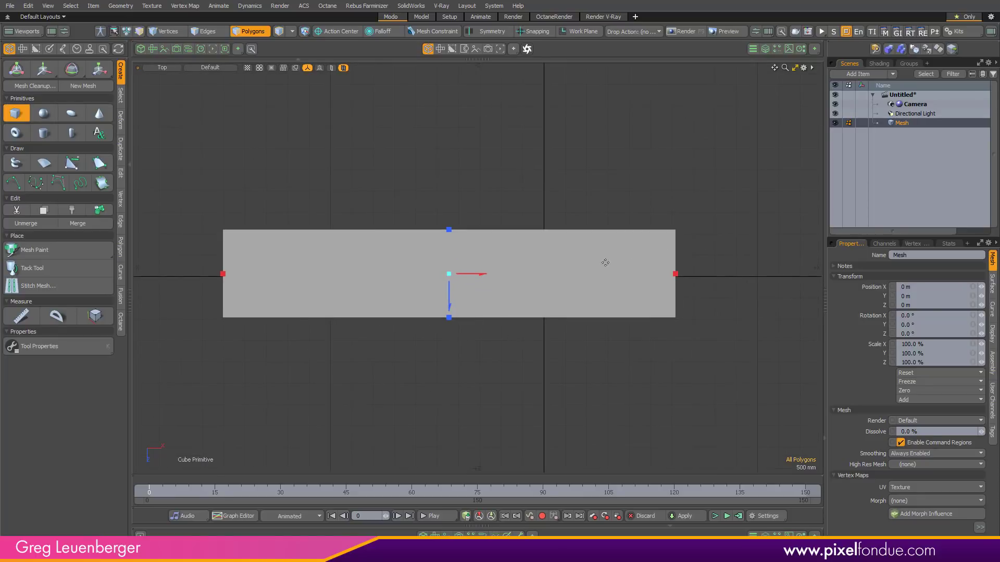
Divide the flat primitive into 74 segments along X and 17 along Z.
key(Right)
key(Right)
key(Right)
key(Right)
key(Right)
key(Right)
key(Right)
key(Right)
key(Right)
key(Right)
key(Right)
key(Right)
key(Right)
key(Right)
key(Right)
key(Right)
key(Right)
key(Right)
key(Right)
key(Right)
key(Right)
key(Right)
key(Right)
key(Right)
key(Right)
key(Right)
key(Right)
key(Right)
key(Right)
key(Right)
key(Right)
key(Right)
key(Right)
key(Right)
key(Right)
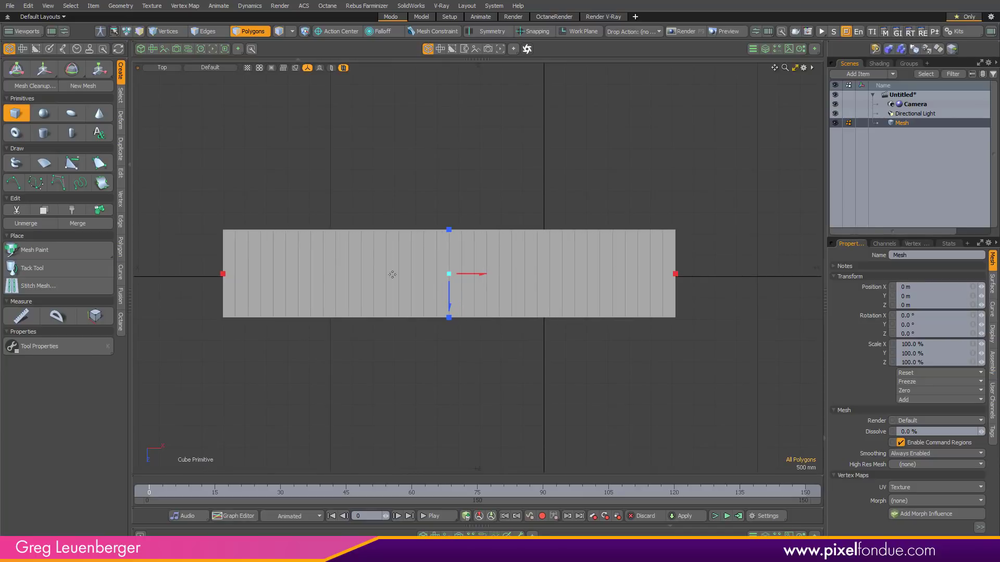
key(Right)
key(Right)
key(Right)
key(Right)
key(Right)
key(Right)
key(Right)
key(Right)
key(Right)
key(Right)
key(Right)
key(Right)
key(Right)
key(Right)
key(Right)
key(Right)
key(Right)
key(Right)
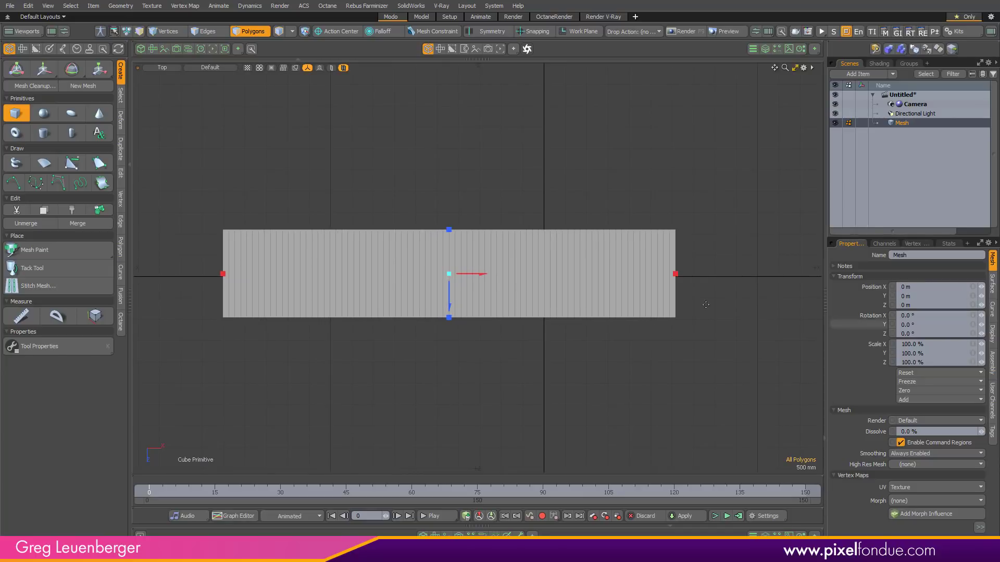
key(Up)
key(Up)
key(Up)
key(Up)
key(Up)
key(Up)
key(Up)
key(Up)
key(Up)
key(Up)
key(Up)
key(Up)
key(Up)
key(Up)
key(Up)
key(Up)
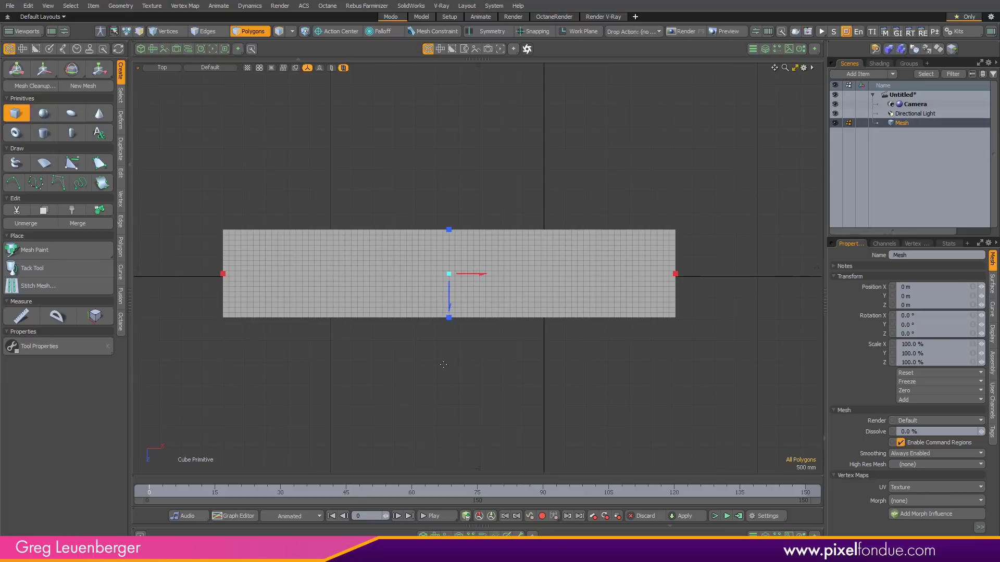
Centre the primitive on the origin by setting its X and Z positions to 0.
click(64, 352)
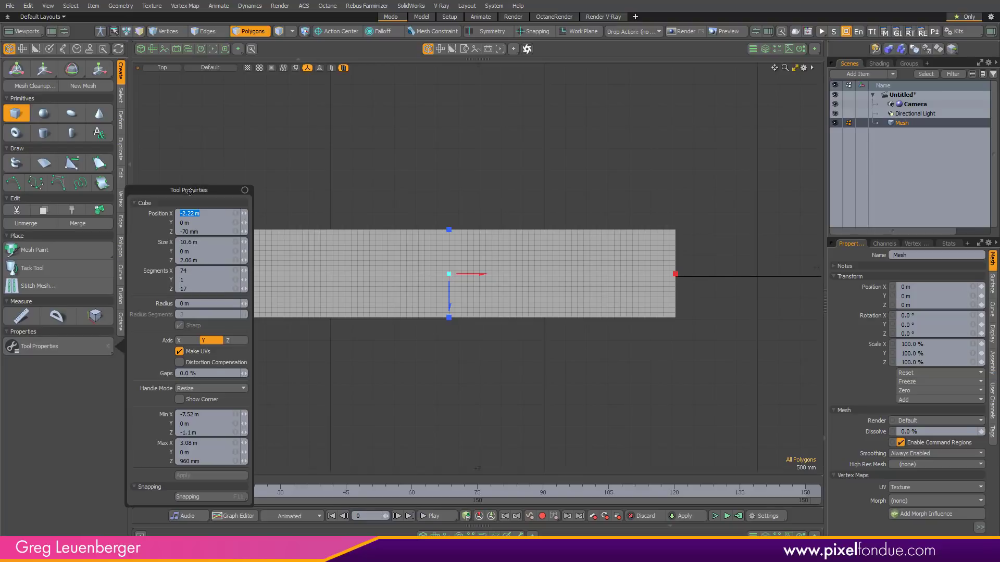
drag(190, 192, 202, 116)
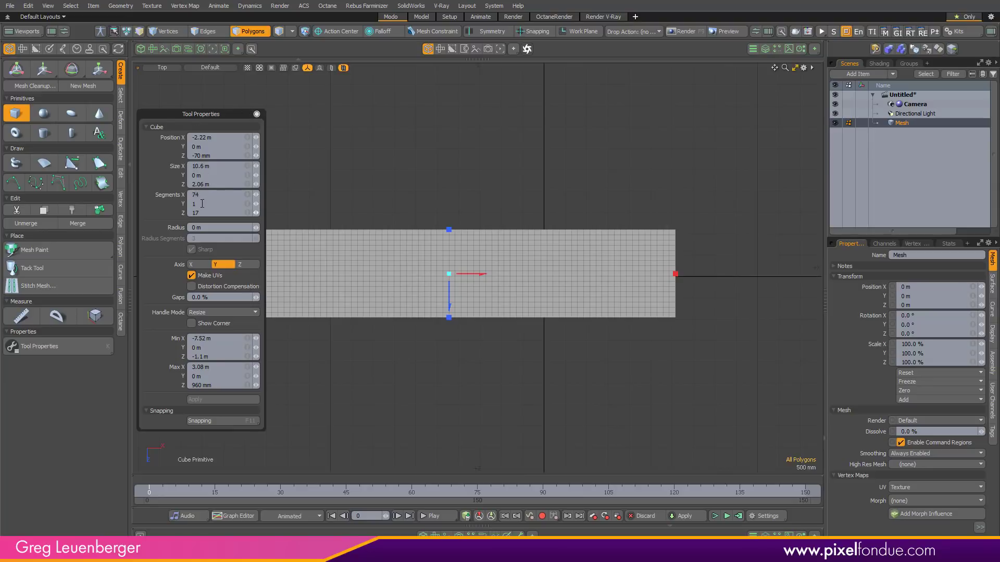
click(220, 139)
text(0)
key(Tab)
key(Tab)
text(0)
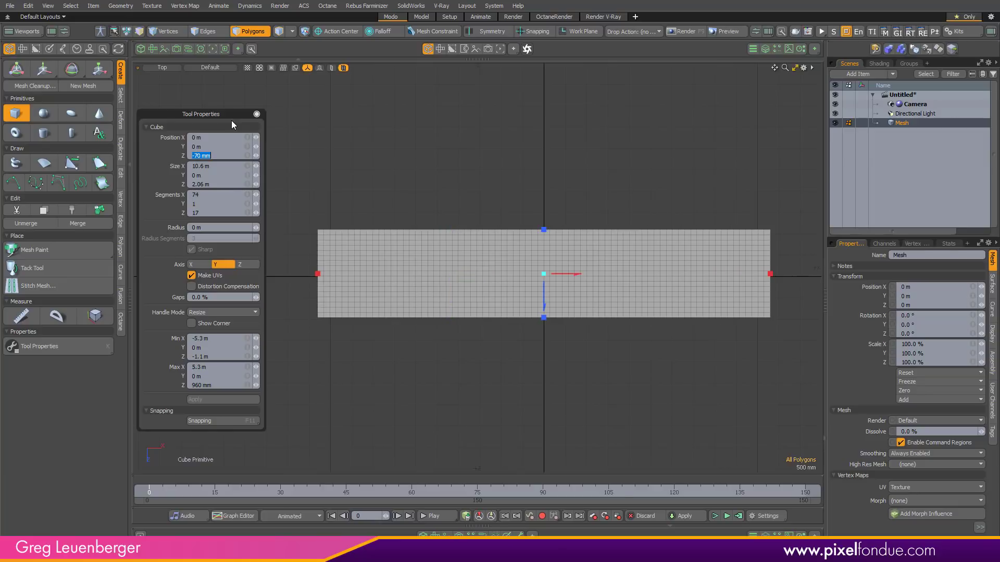
key(Tab)
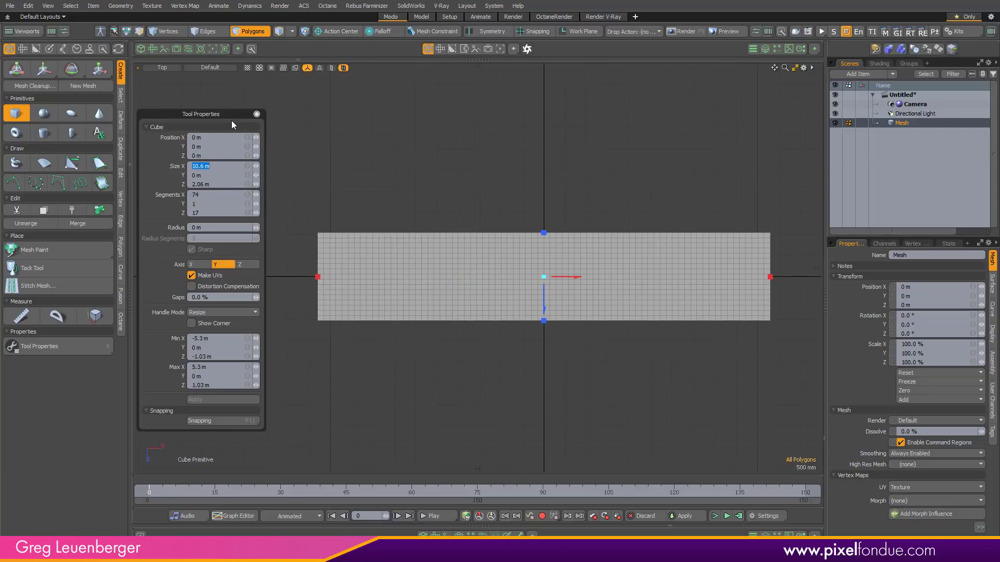
Set the primitive's size to 10 m in X and 2 m in Z.
text(10)
key(Tab)
key(Tab)
text(2)
key(Tab)
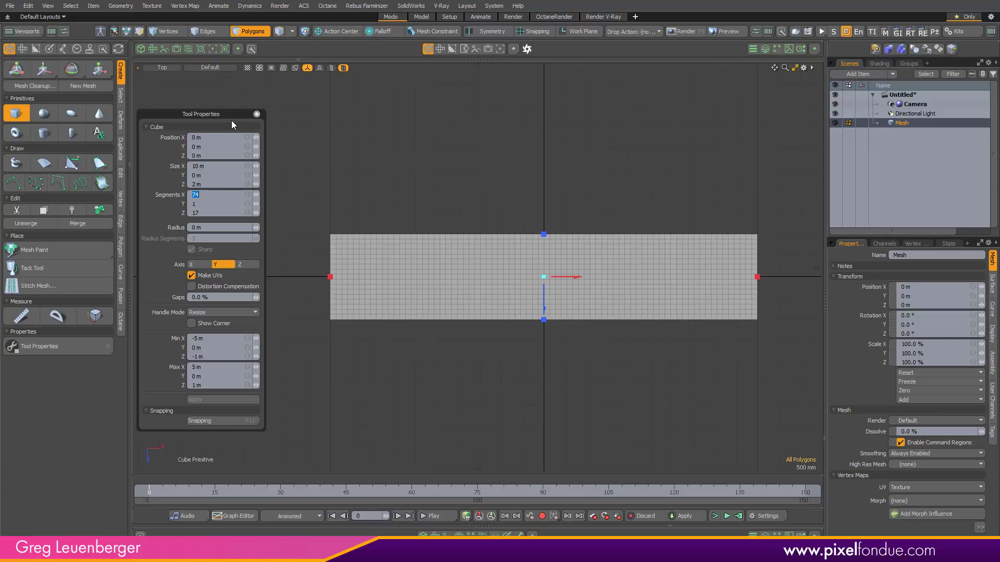
Set the primitive's segments to 150 in X and 35 in Z and finish the Cube tool.
text(150)
key(Tab)
key(Tab)
text(35)
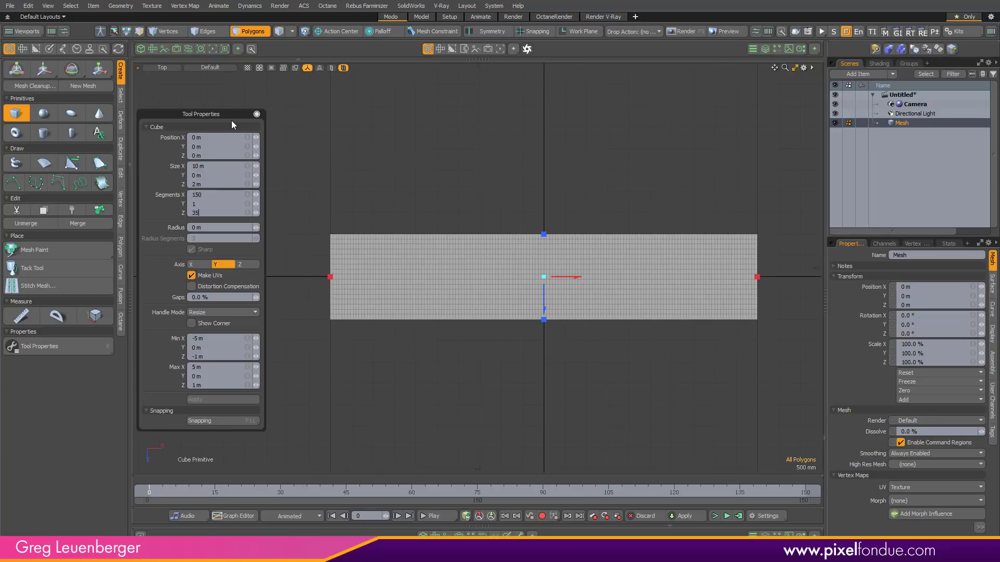
key(Return)
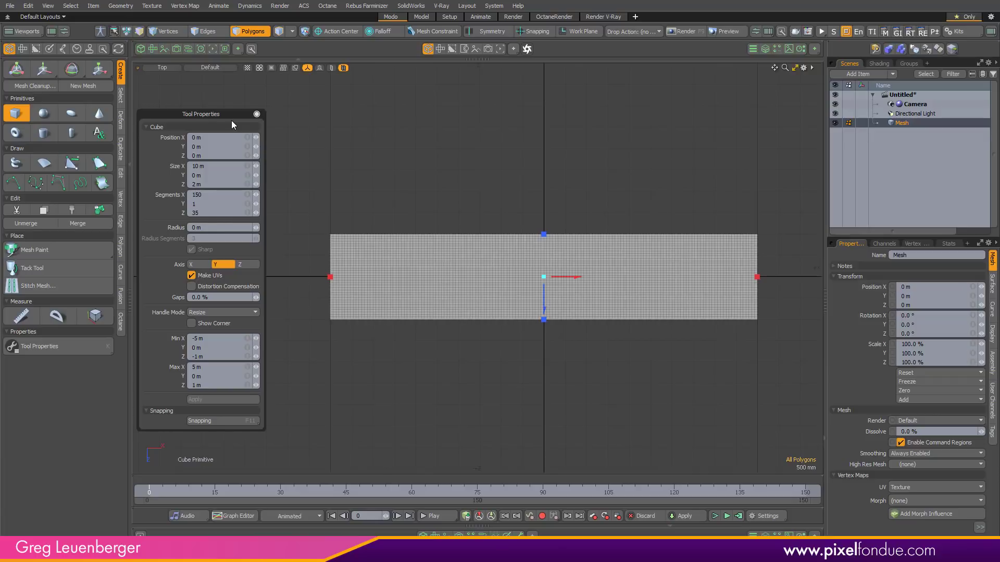
key(q)
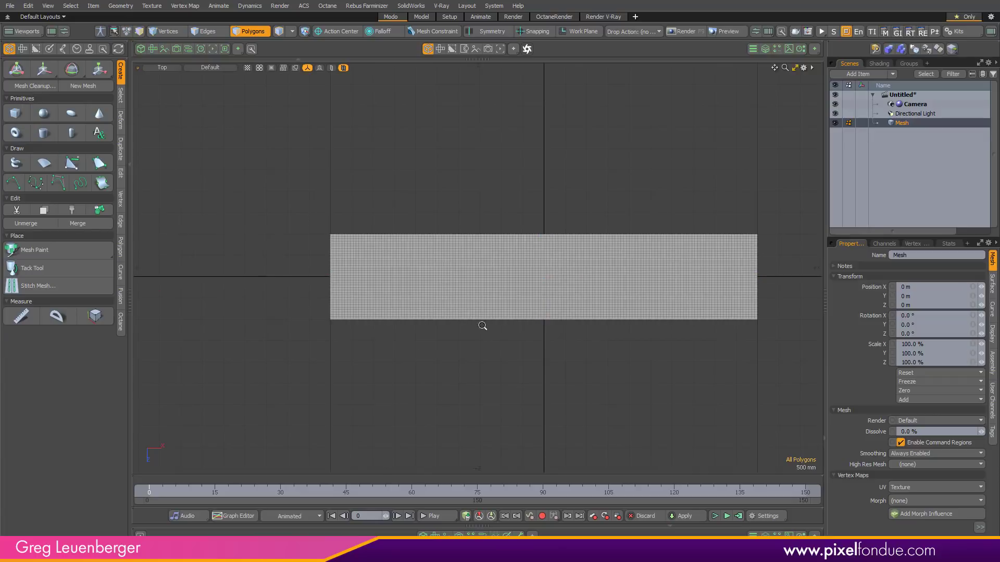
Select the entire outer boundary edge loop of the plane.
ctrl+alt+drag(482, 327, 471, 309)
key(2)
scroll(400, 327, up, 2)
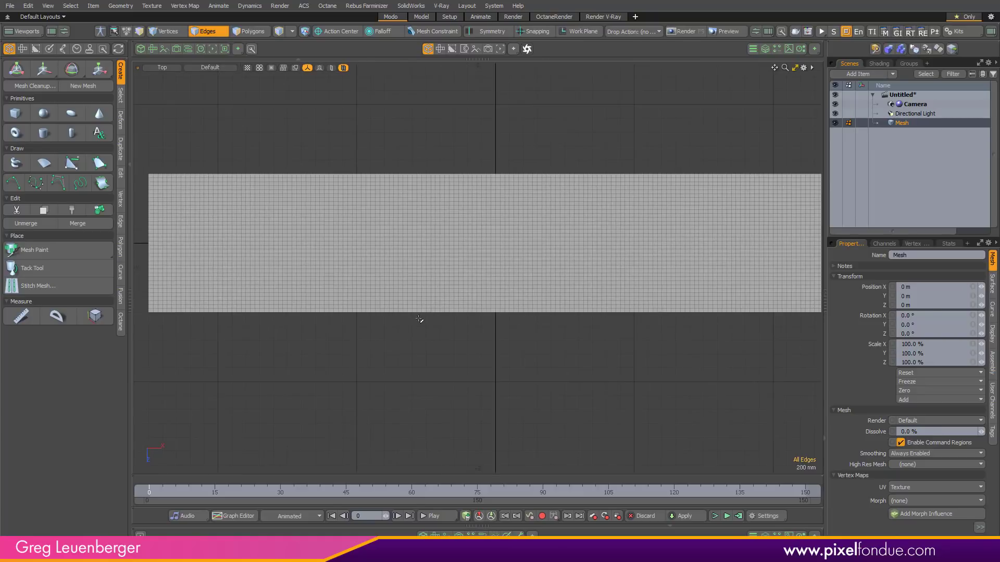
scroll(412, 313, up, 2)
double_click(436, 314)
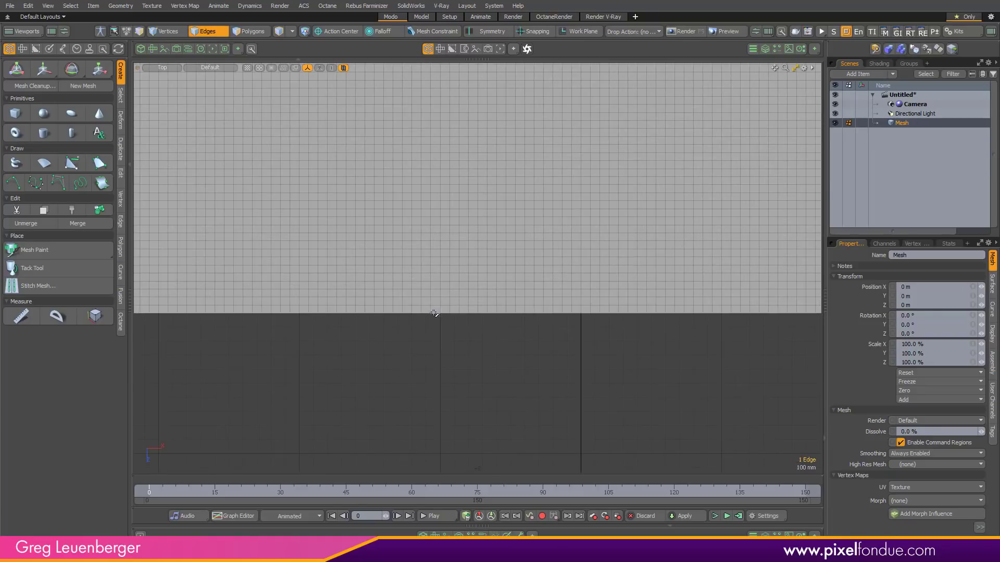
ctrl+alt+drag(436, 313, 402, 342)
alt+drag(436, 323, 424, 329)
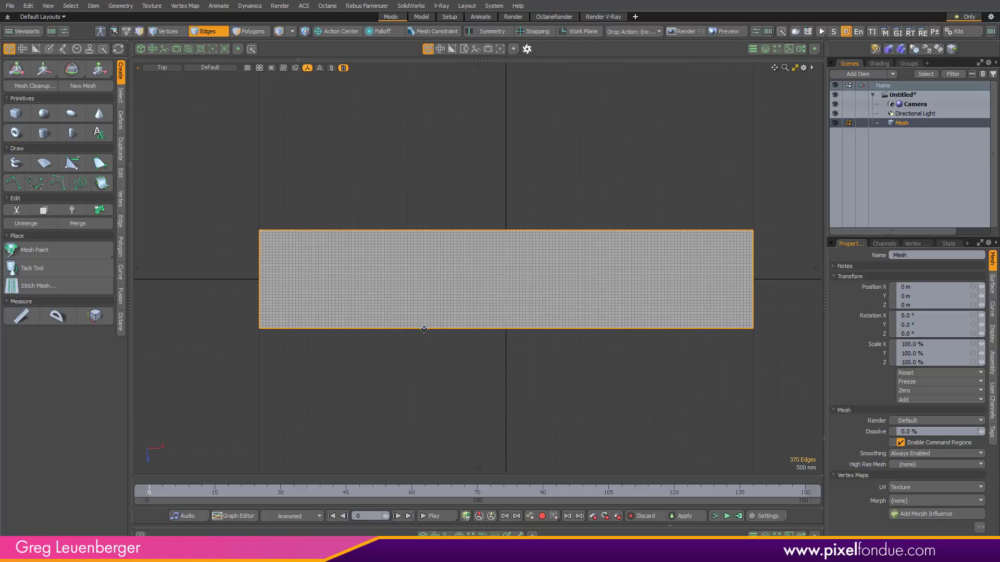
Convert the boundary edge selection to vertices and expand it inward by one row.
key(1)
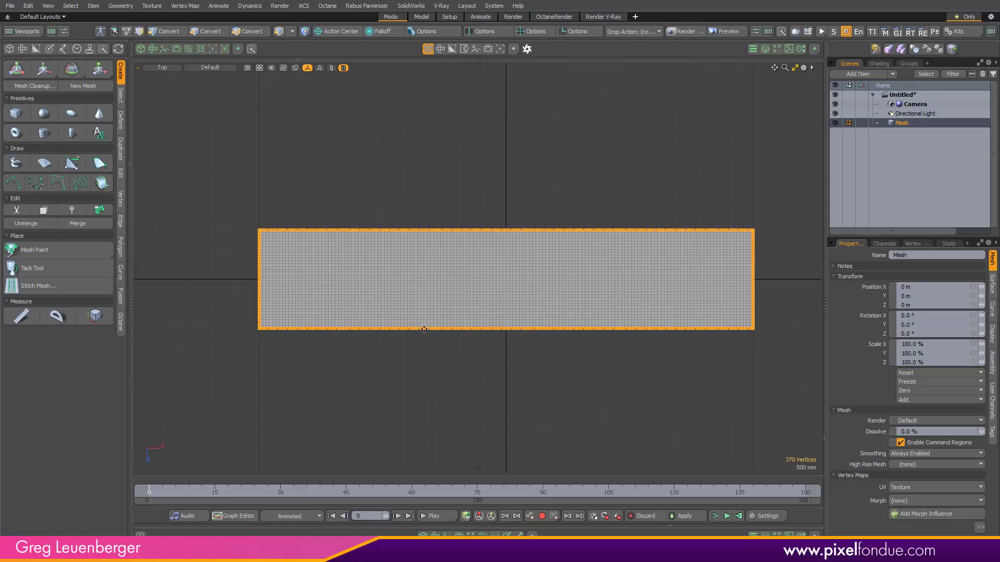
ctrl+alt+drag(316, 329, 453, 328)
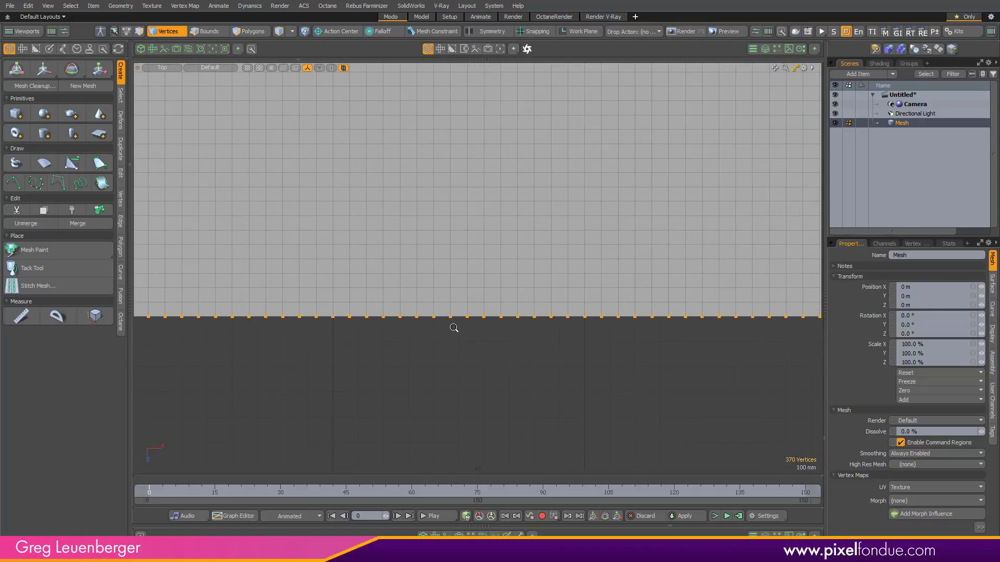
ctrl+alt+drag(537, 366, 398, 348)
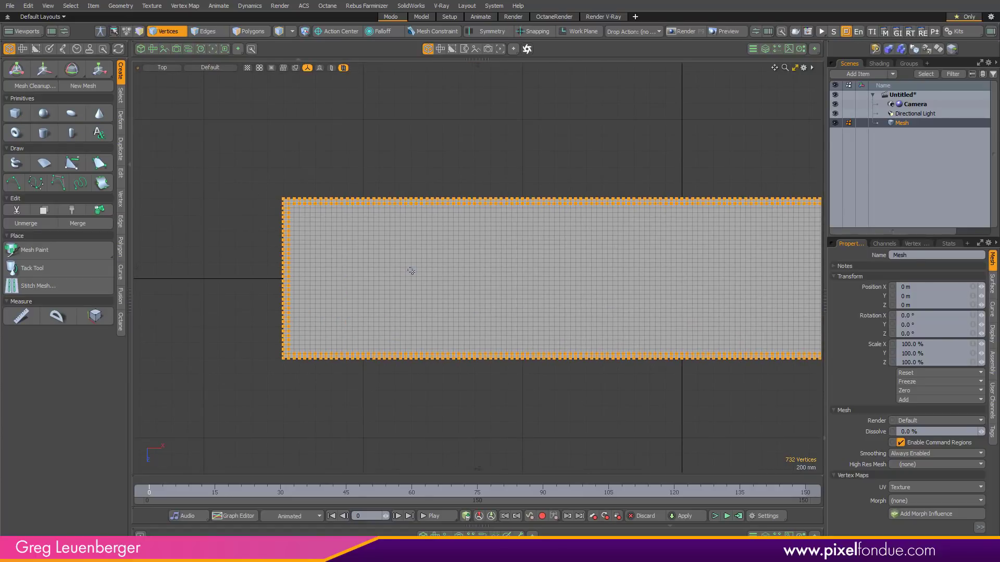
Lock the two outermost vertex rows around the plane and clear the selection.
click(411, 271)
click(28, 6)
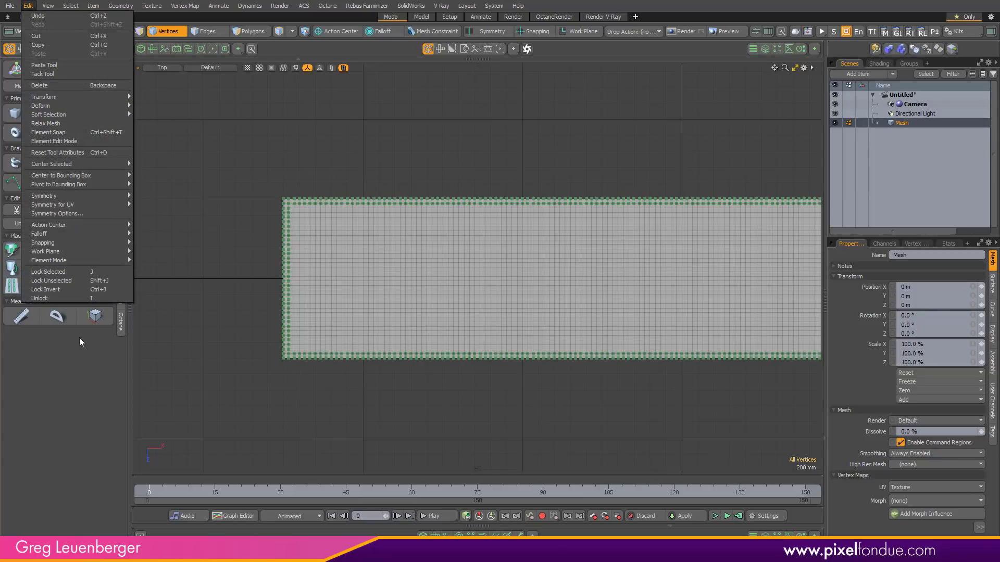
click(222, 400)
mouse_move(300, 353)
ctrl+alt+mouse_down()
mouse_move(415, 347)
mouse_move(296, 360)
ctrl+alt+mouse_up()
alt+shift+drag(525, 357, 444, 311)
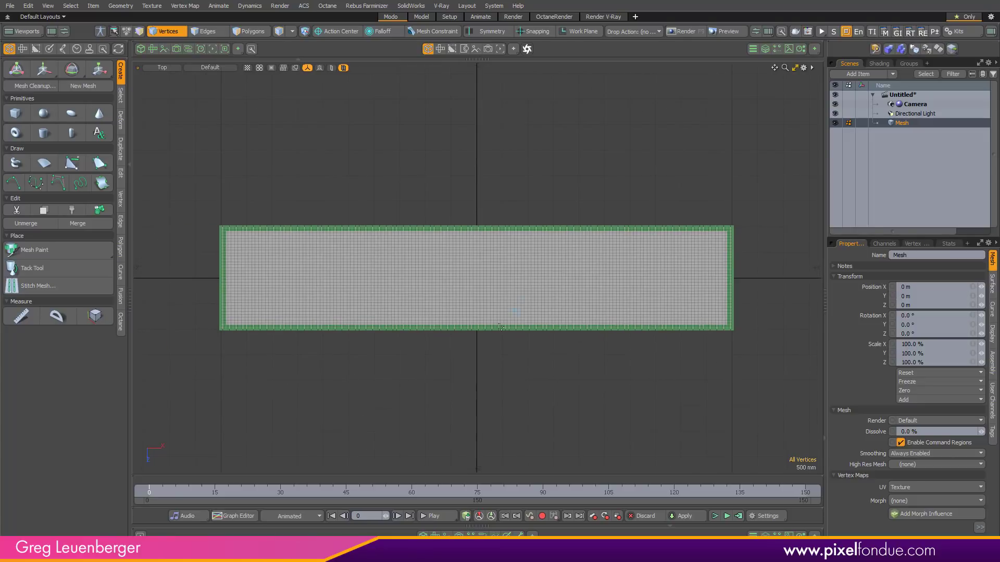
Switch to the perspective view and activate the sculpting Push brush with a size of about 50.
key(KP_Decimal)
alt+drag(425, 255, 409, 254)
ctrl+alt+drag(440, 259, 524, 286)
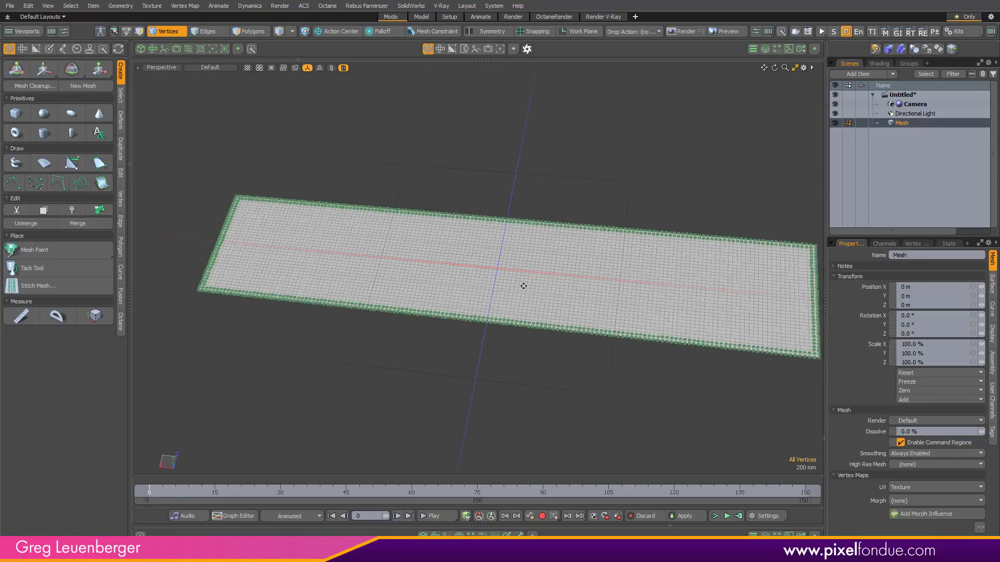
alt+shift+drag(567, 316, 525, 299)
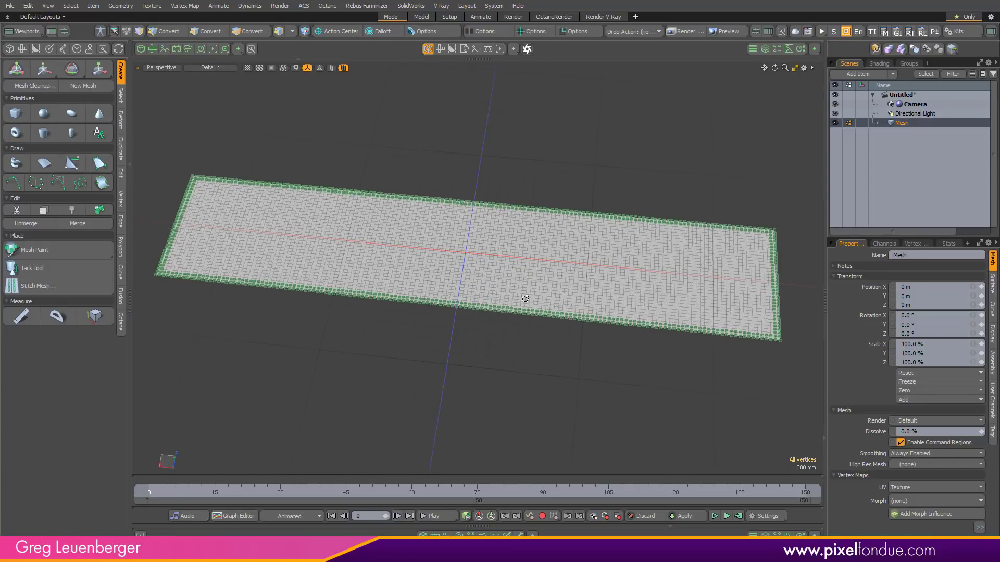
click(50, 48)
click(22, 96)
mouse_move(456, 276)
ctrl+alt+mouse_down()
mouse_move(431, 276)
mouse_move(484, 273)
mouse_move(555, 288)
ctrl+alt+mouse_up()
mouse_move(419, 270)
ctrl+alt+mouse_down()
mouse_move(398, 271)
mouse_move(479, 271)
mouse_move(439, 271)
ctrl+alt+mouse_up()
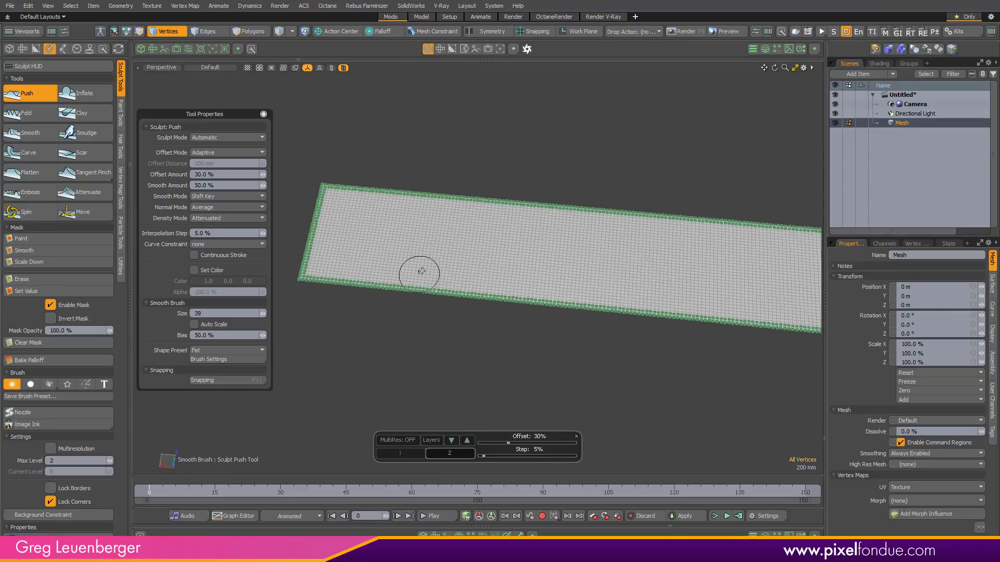
right_drag(424, 270, 431, 268)
Sculpt raised hills and pushed-in valleys along the whole length of the strip with the Push brush.
mouse_move(399, 275)
mouse_down()
mouse_move(457, 263)
mouse_move(491, 223)
mouse_move(599, 312)
mouse_move(328, 214)
mouse_move(710, 297)
mouse_move(672, 235)
mouse_move(541, 223)
mouse_up()
mouse_move(644, 299)
mouse_down()
mouse_move(710, 329)
mouse_move(580, 270)
mouse_move(406, 253)
mouse_up()
mouse_move(319, 278)
alt+shift+mouse_down()
mouse_move(427, 279)
mouse_move(301, 260)
mouse_move(328, 265)
alt+shift+mouse_up()
ctrl+drag(329, 265, 661, 303)
mouse_move(651, 297)
alt+shift+mouse_down()
mouse_move(466, 286)
mouse_move(672, 310)
mouse_move(585, 302)
alt+shift+mouse_up()
mouse_move(684, 331)
alt+mouse_down()
mouse_move(686, 250)
mouse_move(573, 271)
mouse_move(407, 331)
mouse_move(411, 343)
mouse_move(520, 312)
mouse_move(659, 256)
mouse_move(573, 277)
mouse_move(636, 261)
mouse_move(792, 186)
mouse_move(803, 192)
alt+mouse_up()
mouse_move(526, 326)
alt+mouse_down()
mouse_move(427, 338)
mouse_move(468, 297)
mouse_move(503, 318)
mouse_move(573, 334)
alt+mouse_up()
mouse_move(573, 333)
ctrl+alt+mouse_down()
mouse_move(537, 321)
mouse_move(453, 344)
mouse_move(565, 326)
mouse_move(541, 272)
mouse_move(468, 342)
mouse_move(335, 259)
mouse_move(640, 386)
mouse_move(312, 284)
mouse_move(592, 382)
mouse_move(542, 340)
ctrl+alt+mouse_up()
alt+drag(475, 374, 505, 351)
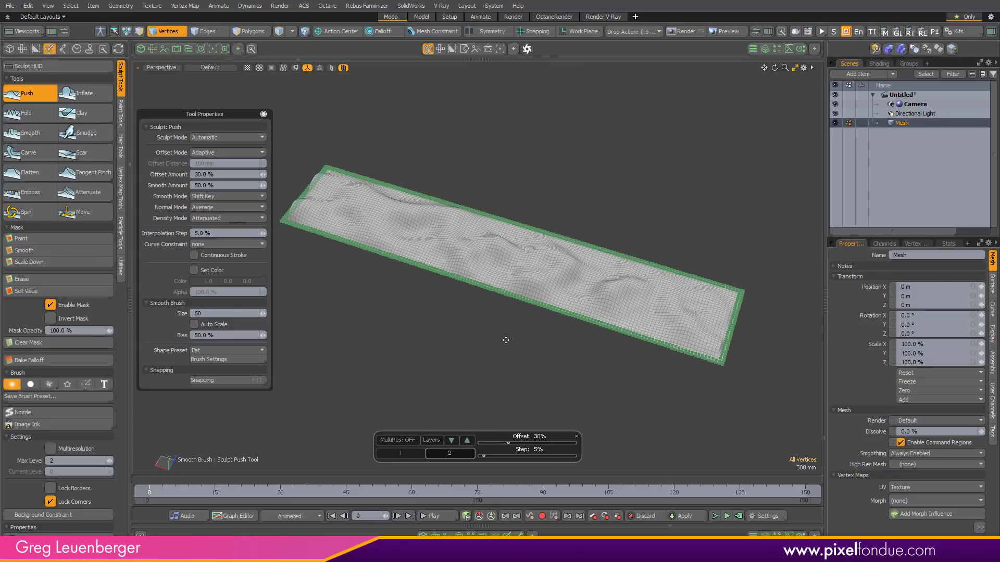
Unlock the border vertices, subdivide the terrain polygons with the Faceted method and drop the Push tool.
key(alt+u)
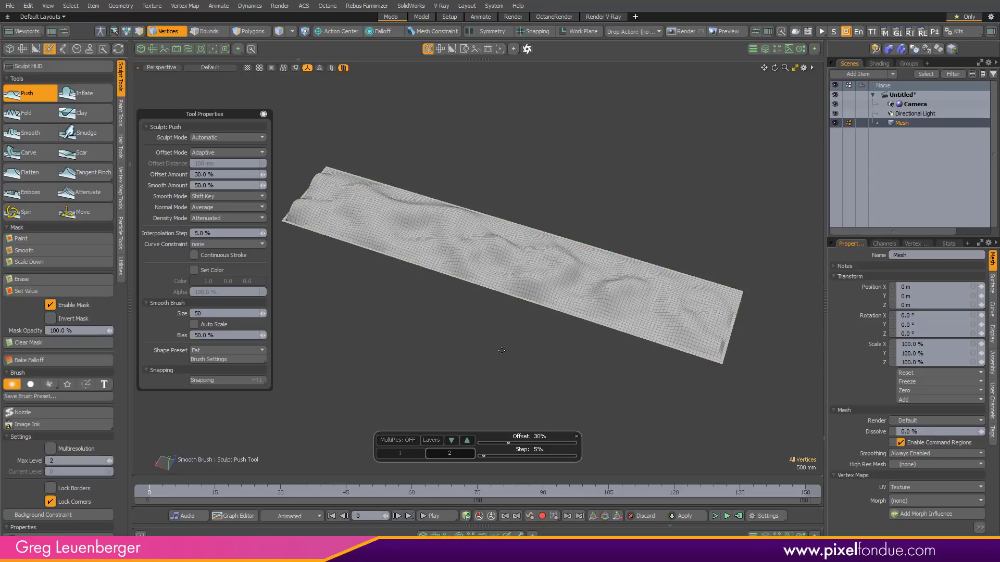
key(shift+d)
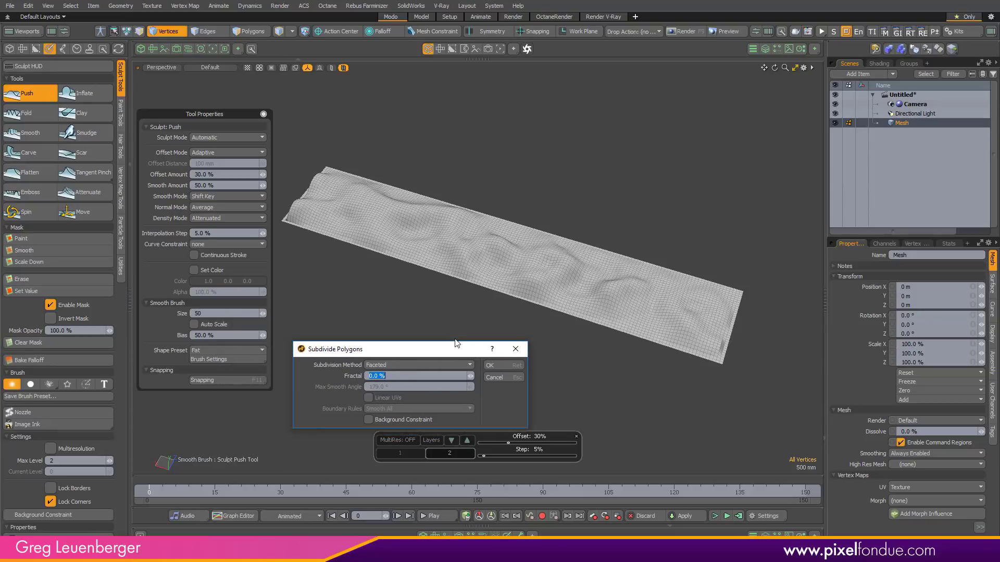
click(538, 346)
scroll(564, 320, up, 6)
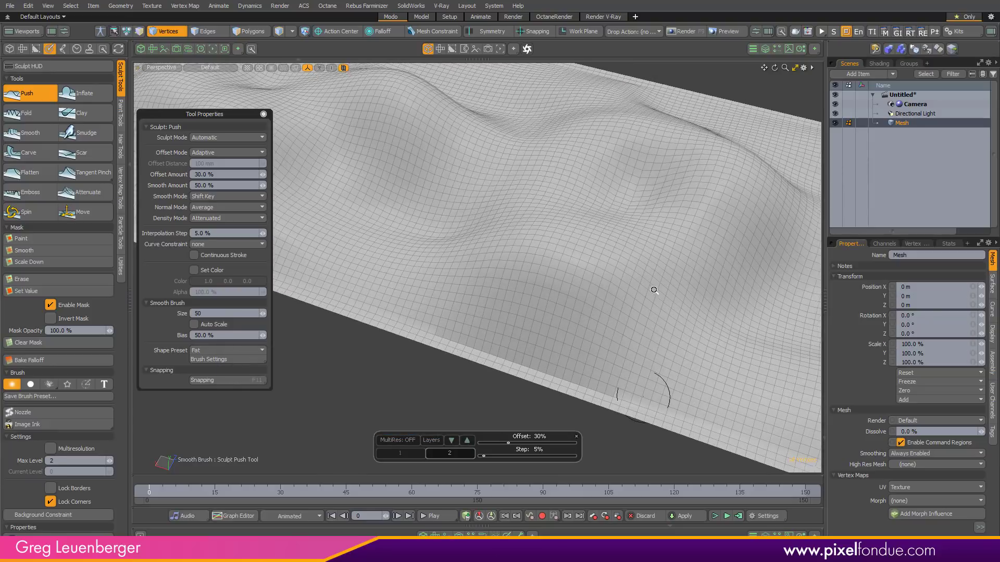
mouse_move(578, 297)
alt+mouse_down()
mouse_move(502, 330)
mouse_move(618, 307)
mouse_move(594, 297)
mouse_move(479, 312)
mouse_move(411, 280)
mouse_move(447, 292)
mouse_move(489, 285)
mouse_move(545, 310)
mouse_move(487, 305)
mouse_move(545, 397)
mouse_move(539, 367)
alt+mouse_up()
key(q)
Rename the sculpted mesh item as Terrain.
key(F2)
text(Terra)
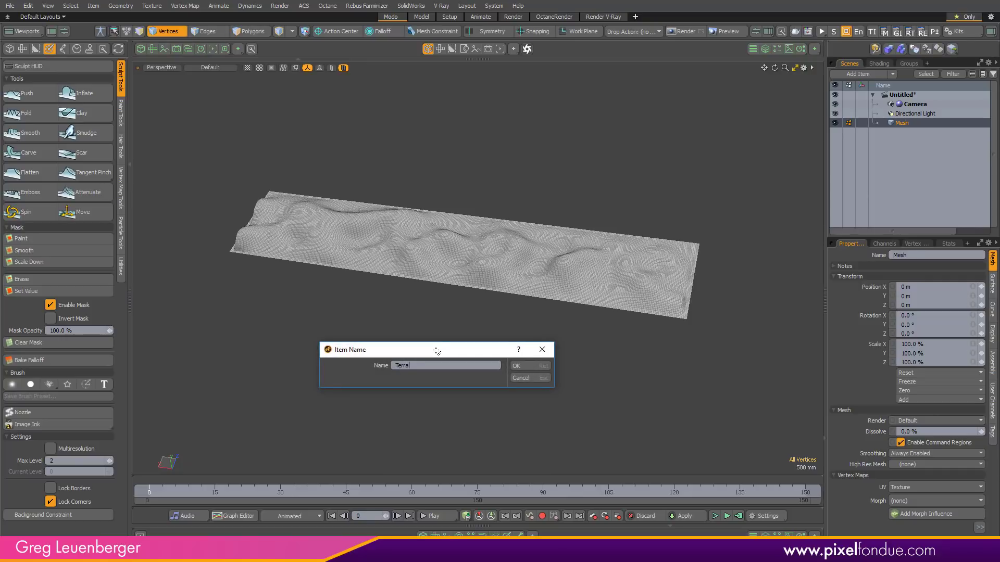
text(in)
key(Return)
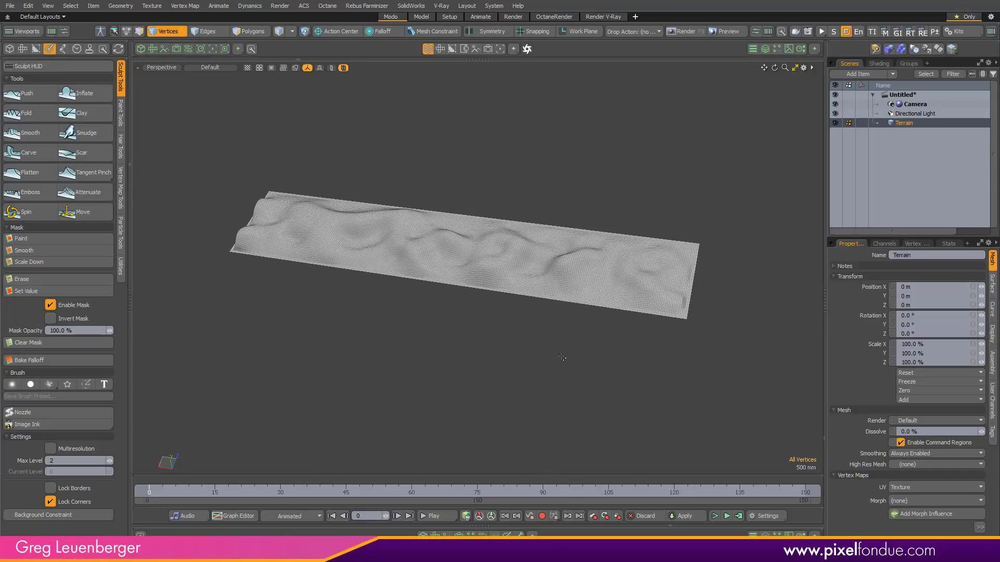
Create a new empty mesh item and display its mesh operations list.
key(n)
click(777, 50)
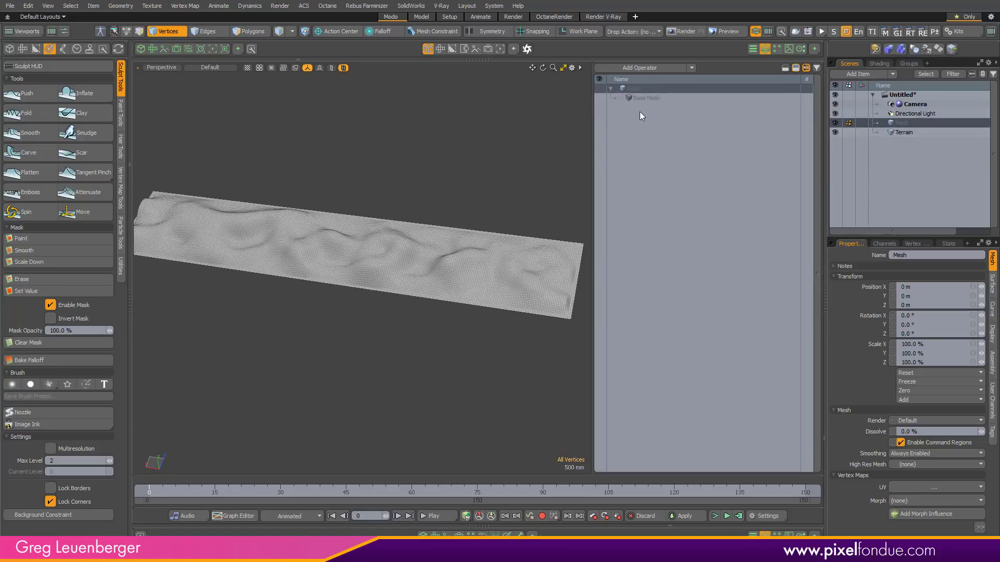
Add a Cube mesh operation to the empty mesh item and flatten it by setting Size Y to 0 m.
click(642, 67)
text(c)
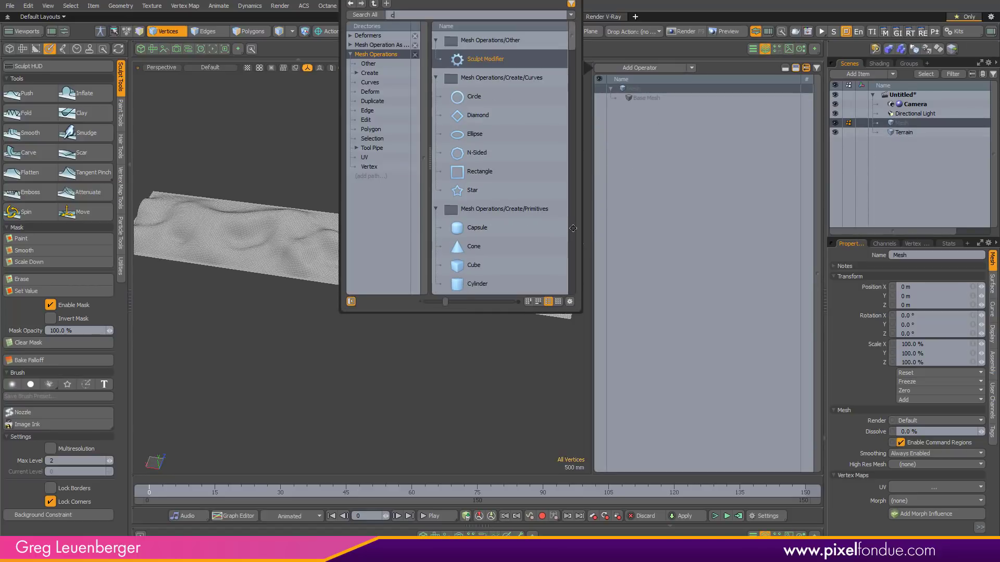
text(ube)
key(Return)
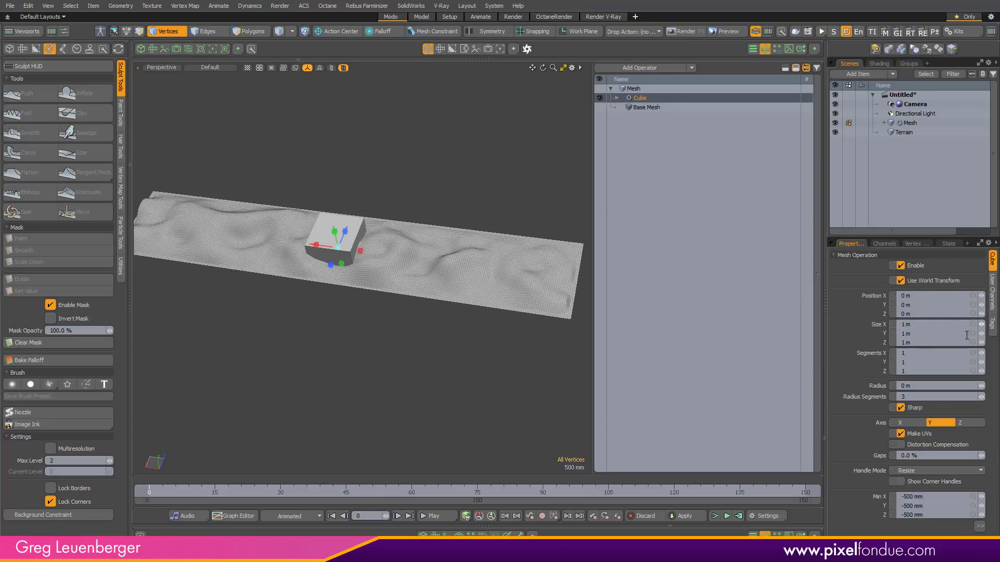
click(932, 340)
click(931, 330)
text(0)
key(Return)
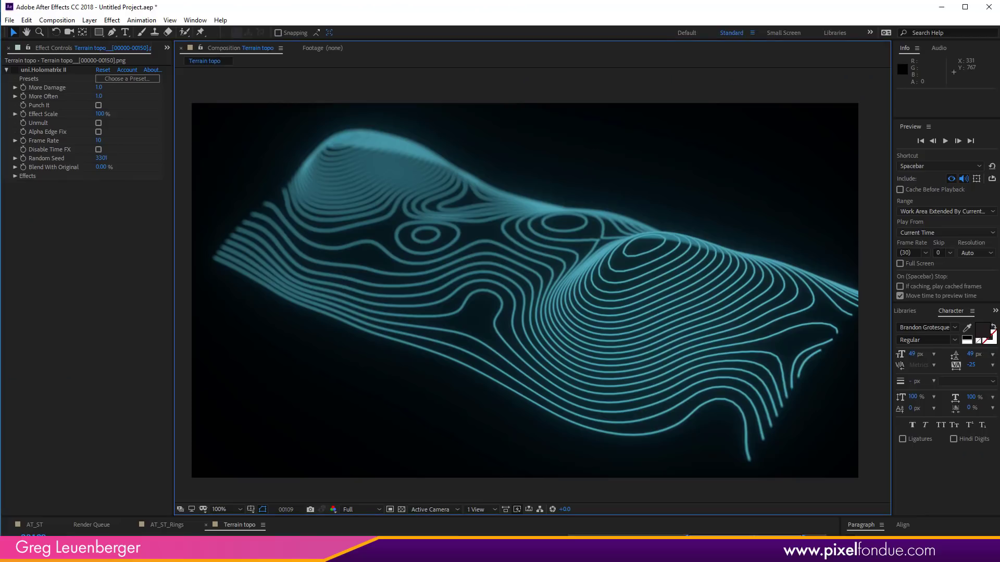
Switch to After Effects and preview the finished Terrain topo composition to examine how the contour lines move across the terrain.
click(682, 542)
key(space)
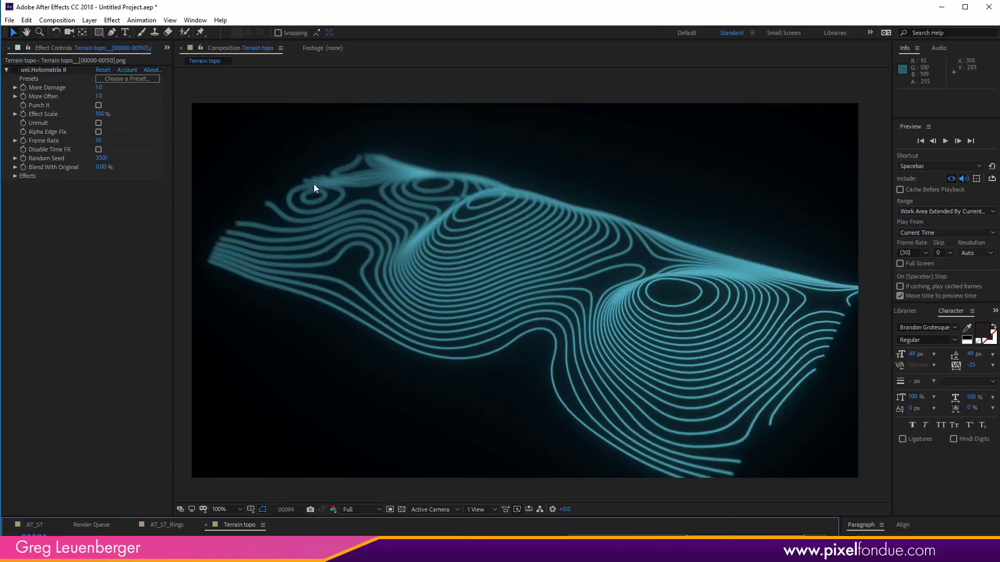
key(space)
mouse_move(638, 541)
mouse_down()
mouse_move(677, 541)
mouse_move(635, 541)
mouse_up()
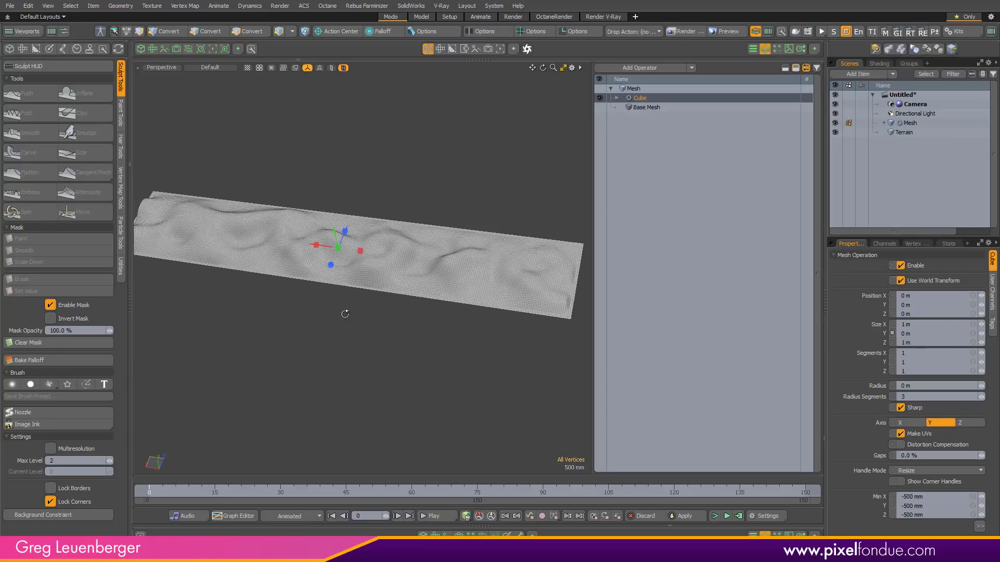
Raise the flattened cube to about 1.37 m above the terrain and set its handle mode to Resize from Center.
alt+drag(346, 313, 341, 235)
drag(337, 158, 337, 145)
alt+drag(421, 265, 383, 341)
click(916, 470)
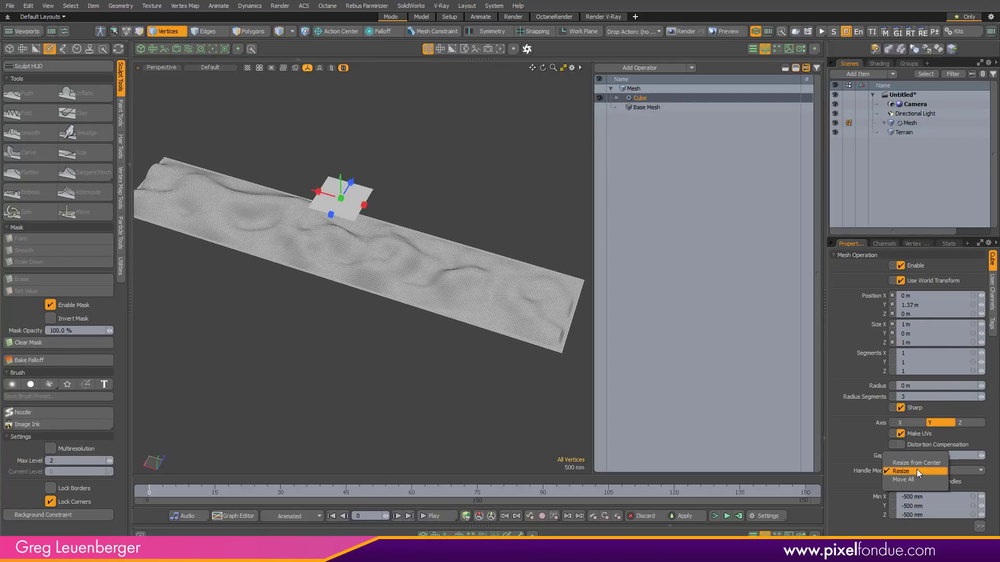
click(920, 462)
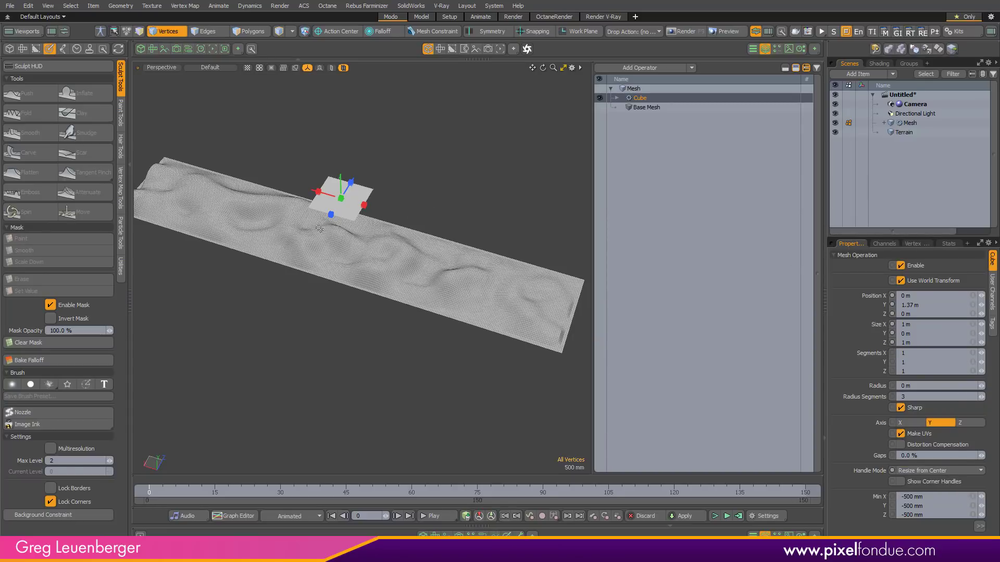
Enlarge the flat plane past the terrain's long edges and set its Size X and Size Z to 2.8 m.
drag(331, 214, 390, 185)
key(ctrl+space)
click(404, 147)
drag(446, 264, 466, 263)
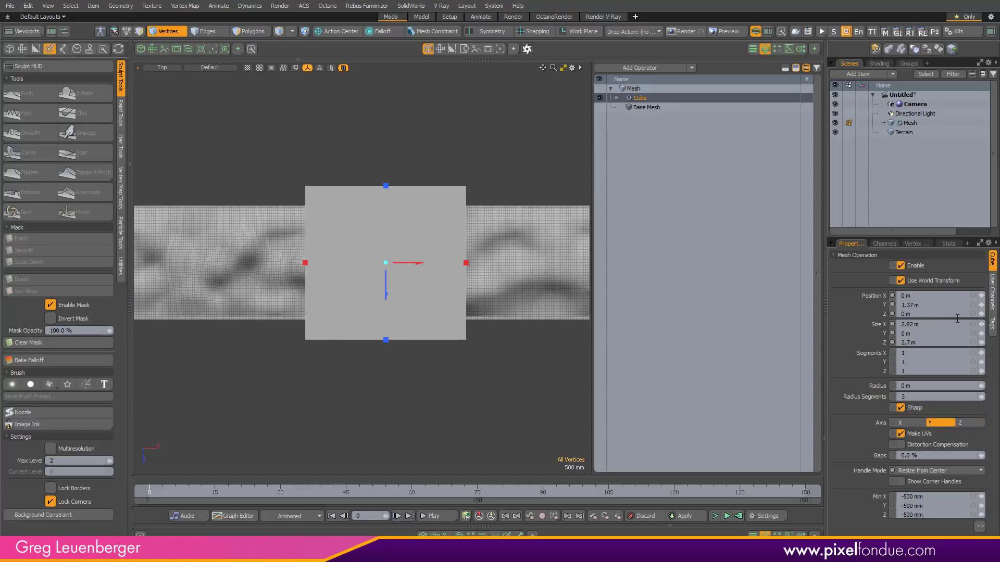
click(920, 325)
text(2.8)
key(Tab)
key(Tab)
text(2.8)
key(Return)
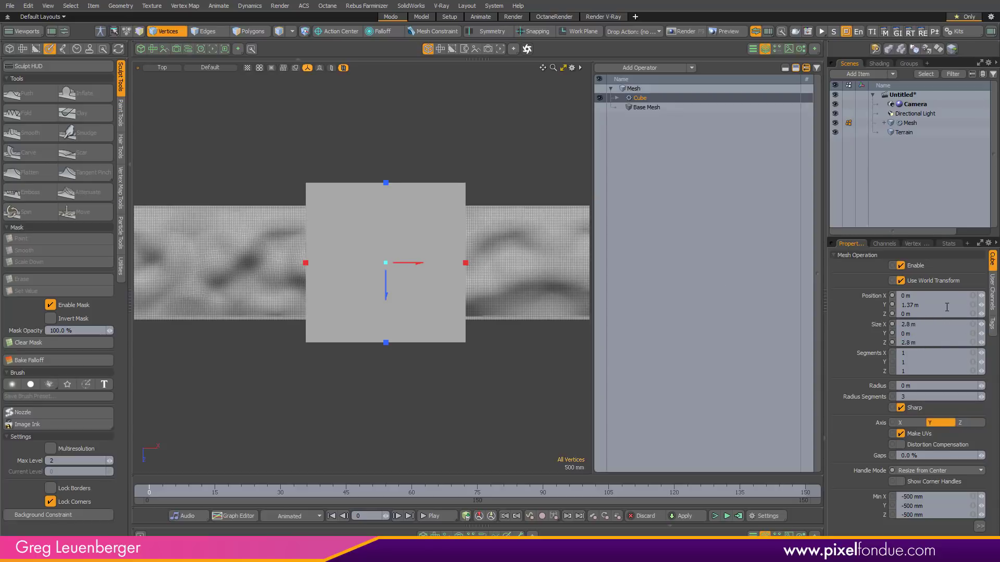
Rename the mesh item holding the flat plane as Top Cutter.
alt+drag(561, 216, 494, 255)
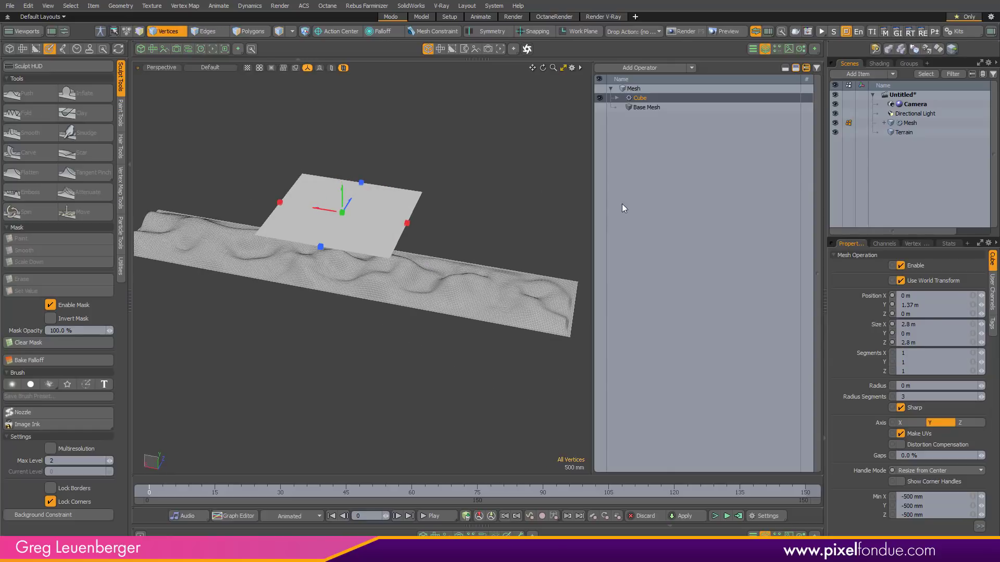
click(913, 124)
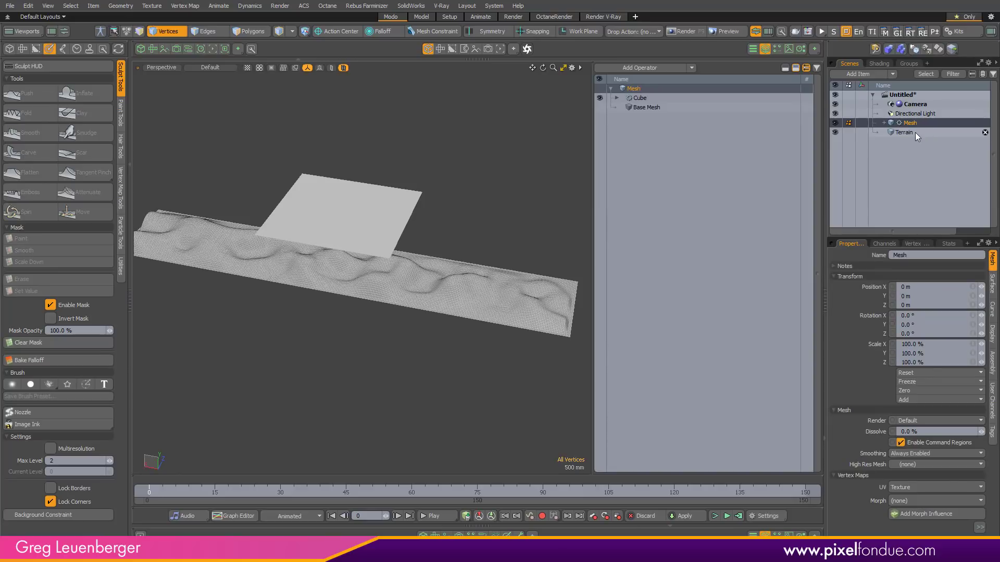
key(F2)
text(Tp[)
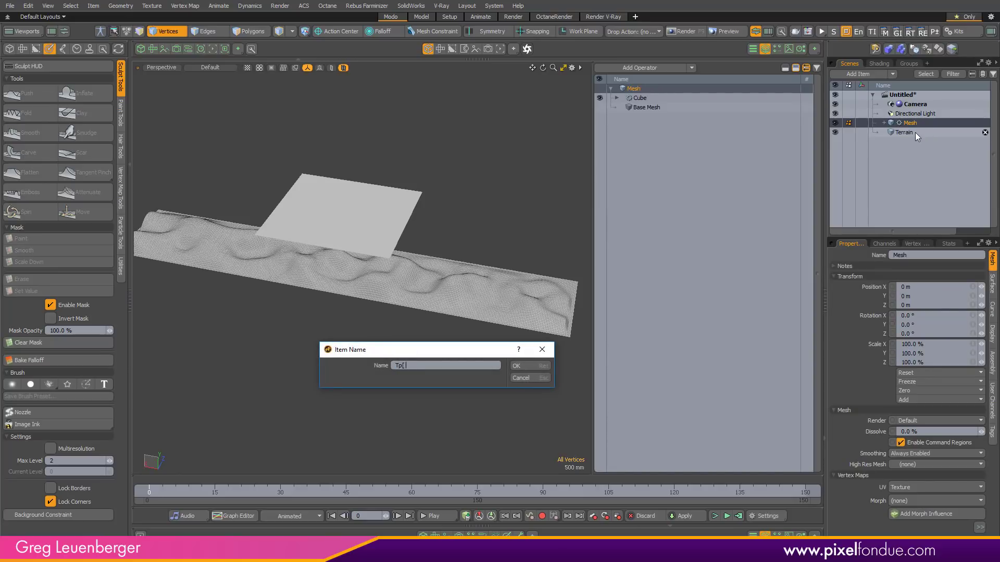
text( Cutter)
key(Return)
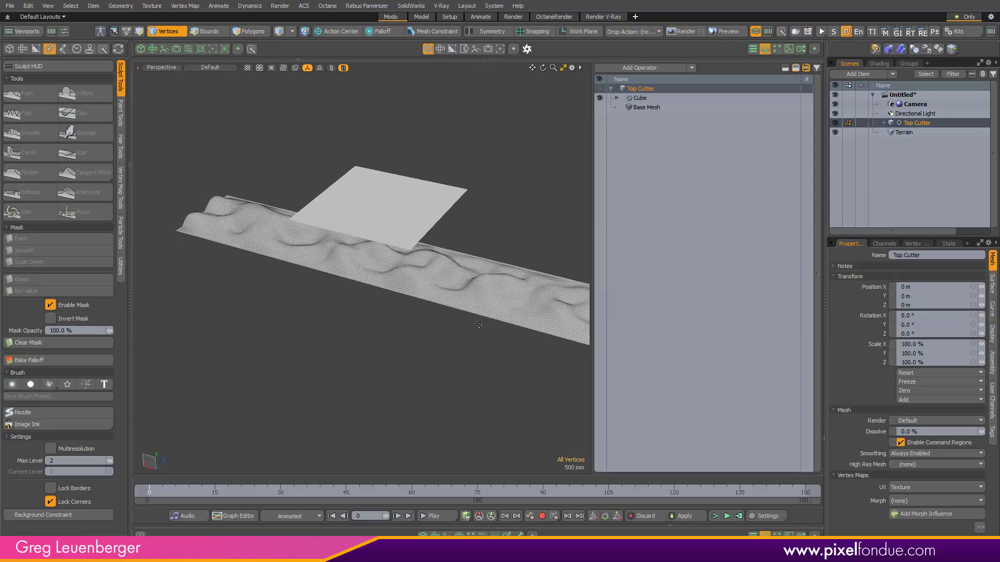
Add an Axis Drill operator to the Terrain mesh with Top Cutter as template surface, Core operation and Y axis.
click(479, 311)
key(shift+a)
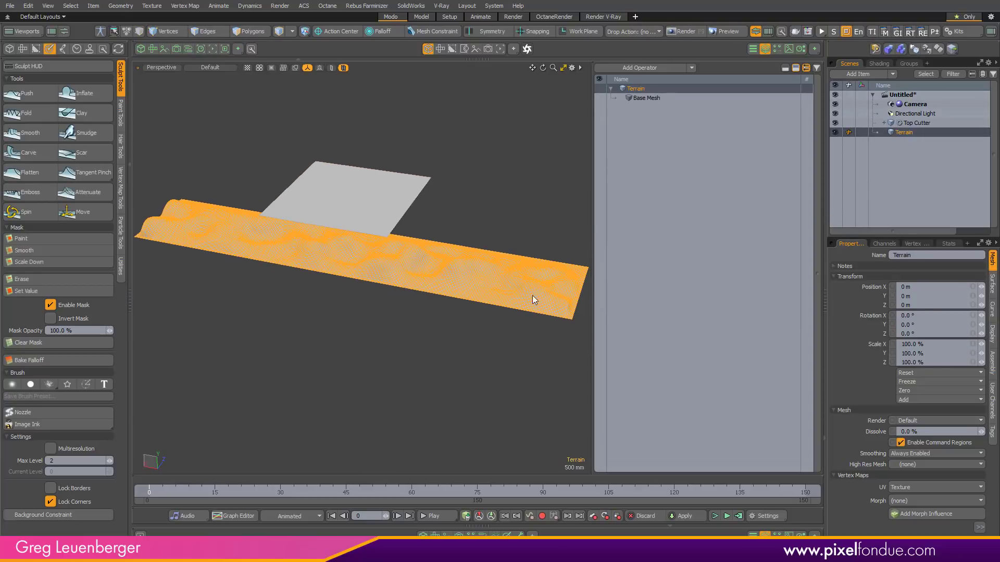
drag(594, 208, 667, 245)
click(700, 67)
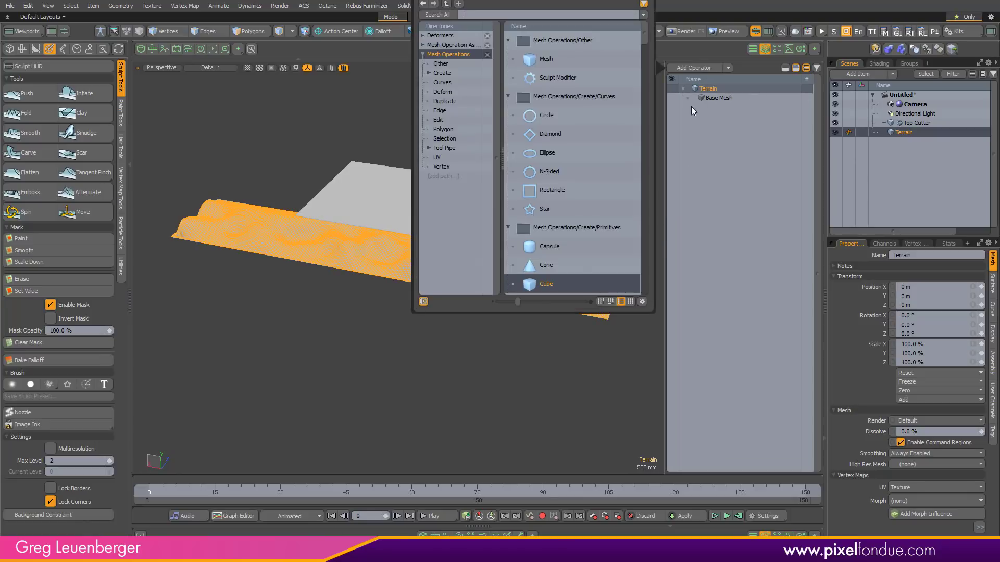
text(ax)
key(Return)
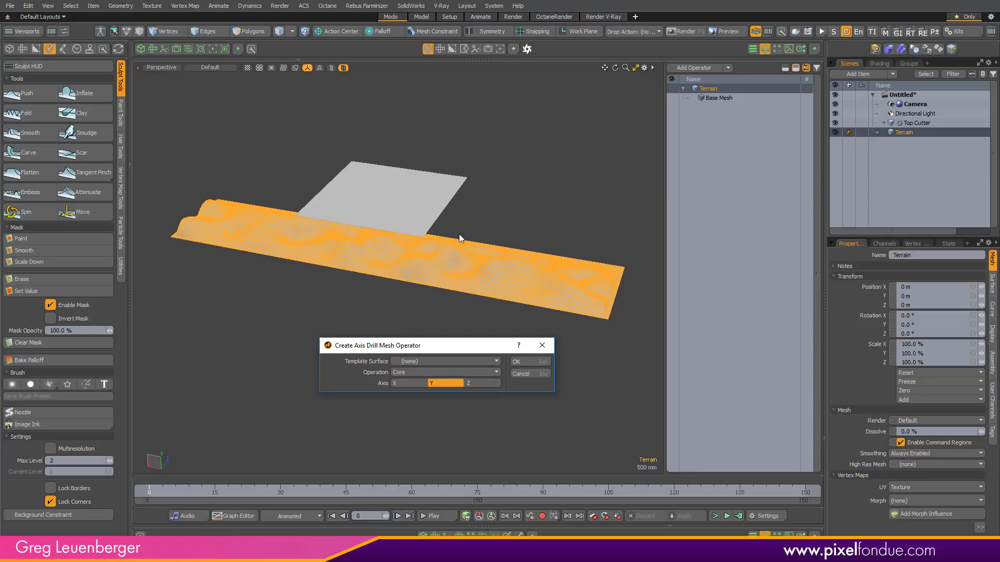
click(439, 361)
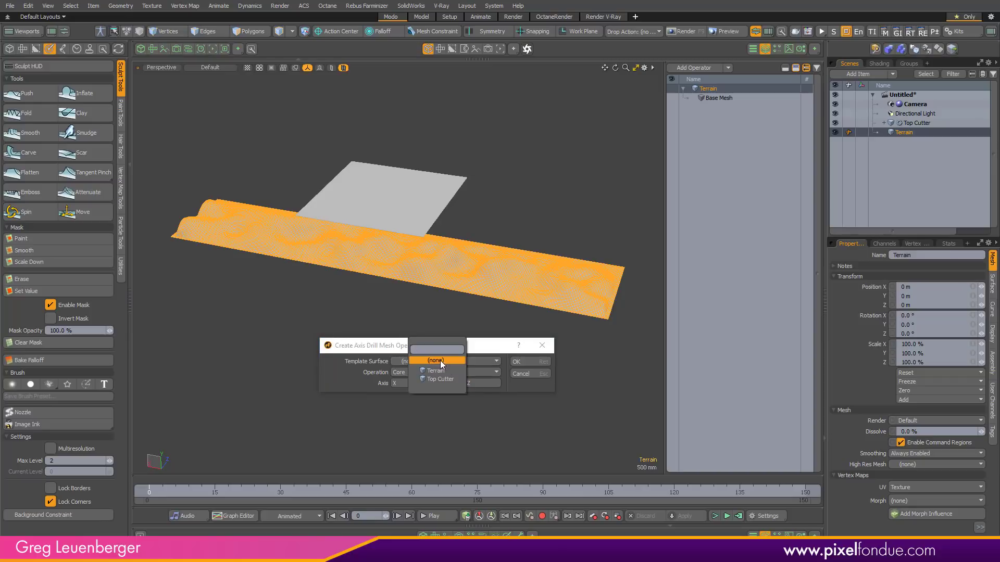
click(449, 378)
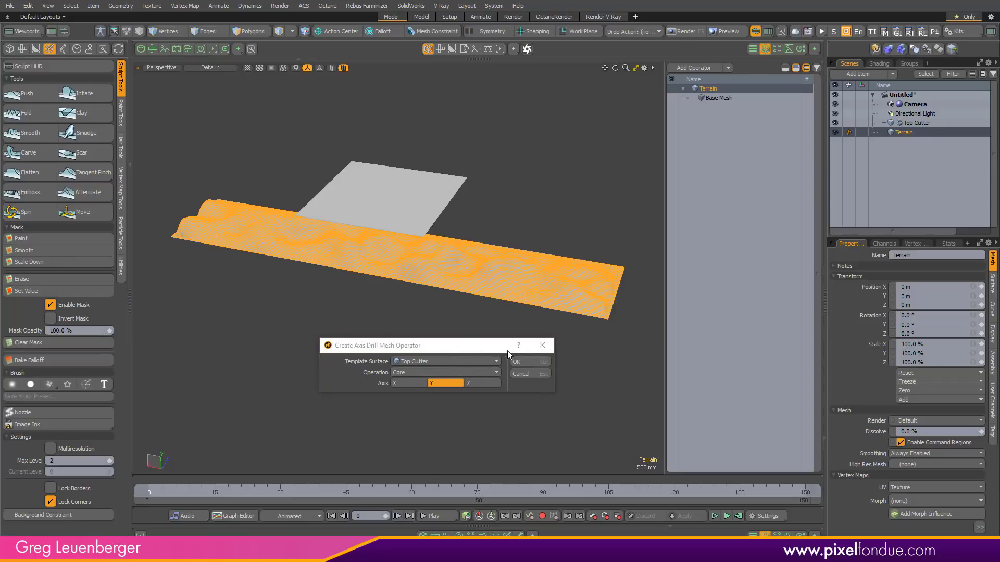
click(526, 361)
alt+drag(498, 375, 333, 323)
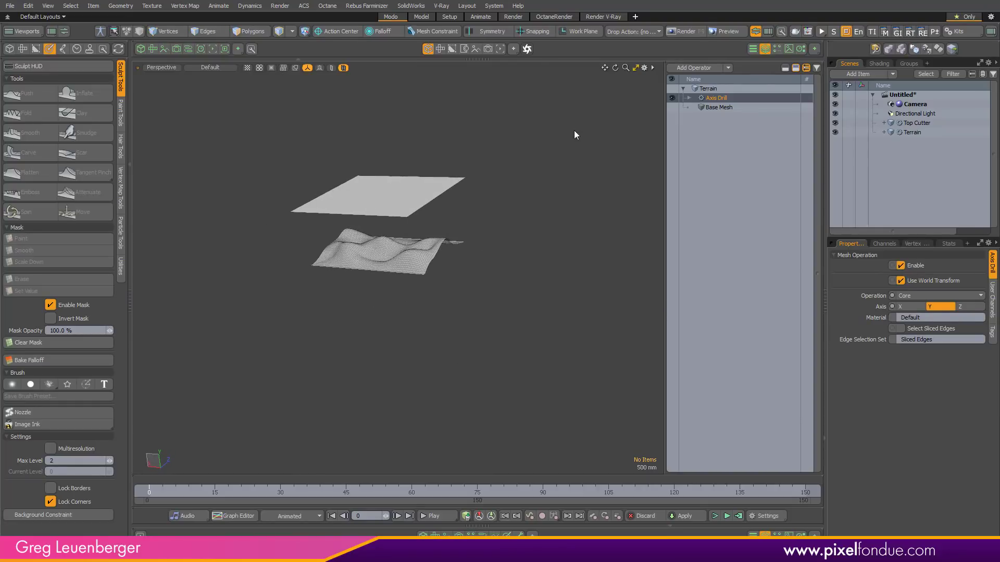
Display the Top Cutter item as a bounding box so only its outline shows in the viewport.
click(924, 124)
click(989, 336)
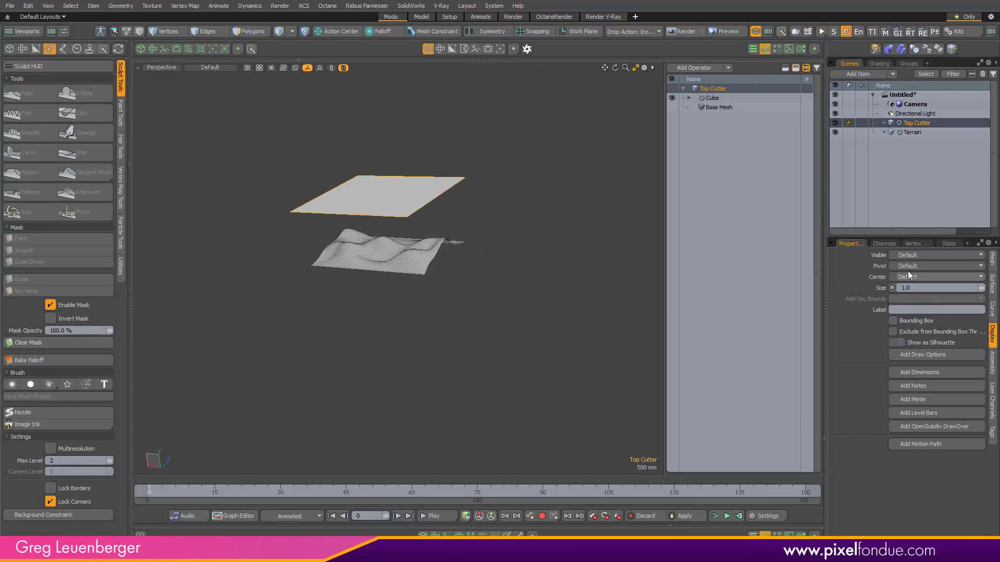
click(892, 320)
alt+drag(312, 289, 504, 391)
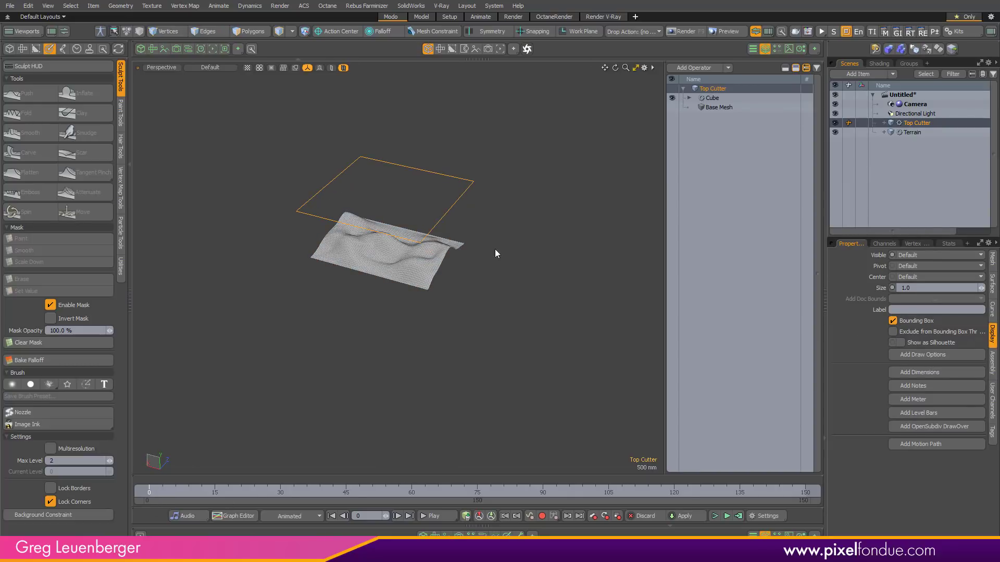
Try moving the Top Cutter outline with the Transform tool, undo the move and drop the tool.
key(w)
drag(352, 248, 313, 237)
key(ctrl+z)
alt+drag(366, 351, 408, 344)
alt+shift+drag(408, 345, 447, 380)
key(space)
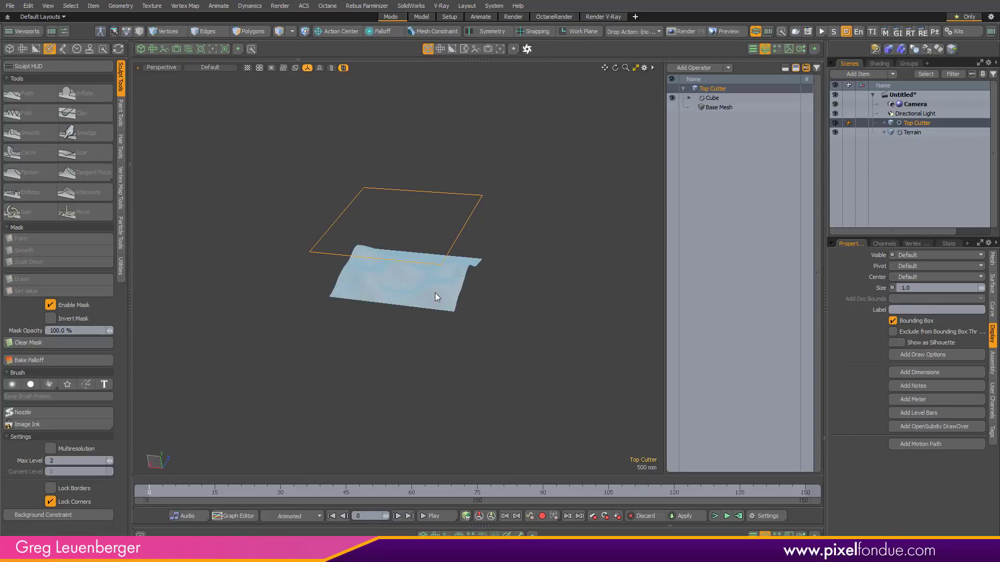
Move the Terrain along X to about 3.43 m so its end fills the cutter area, and key its position at frame 0.
click(436, 293)
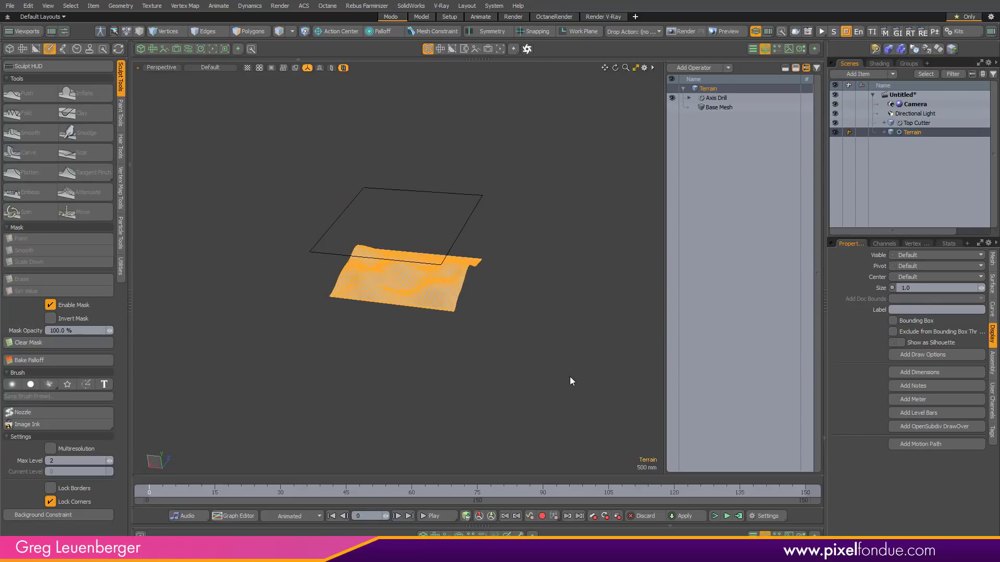
key(w)
scroll(511, 333, down, 3)
alt+drag(511, 333, 317, 285)
scroll(434, 282, up, 5)
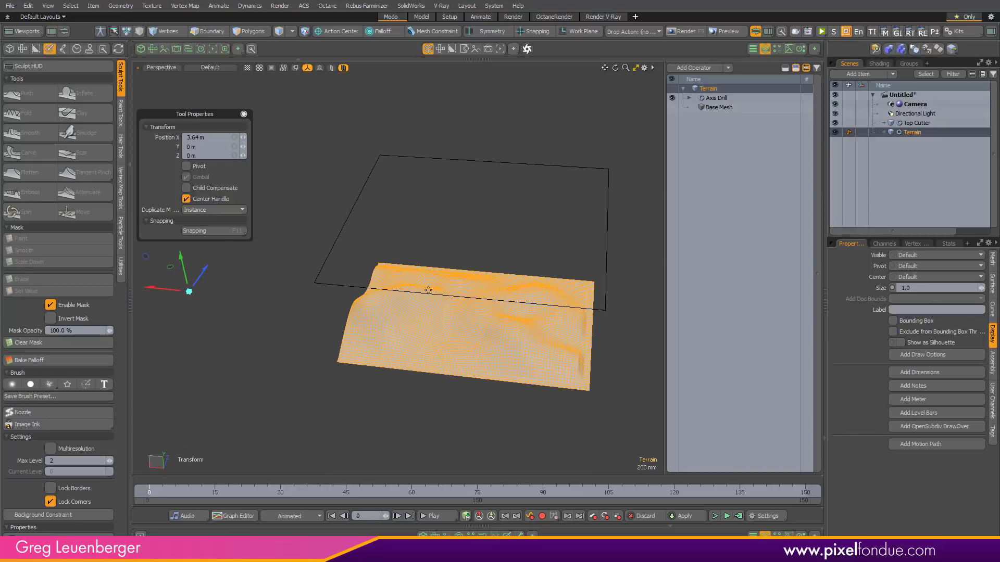
mouse_move(193, 314)
mouse_down()
mouse_move(184, 310)
mouse_move(207, 316)
mouse_up()
shift+click(231, 408)
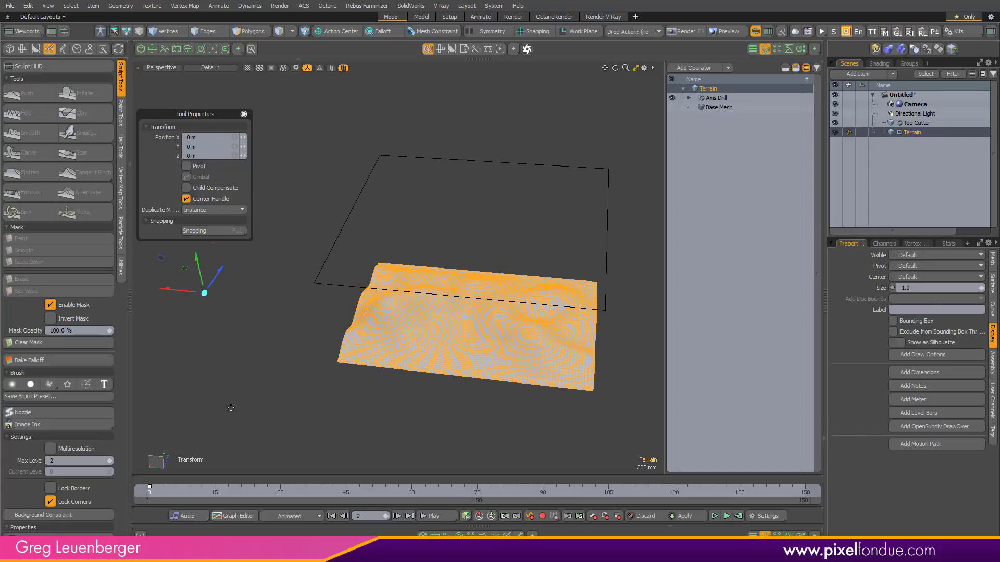
click(992, 259)
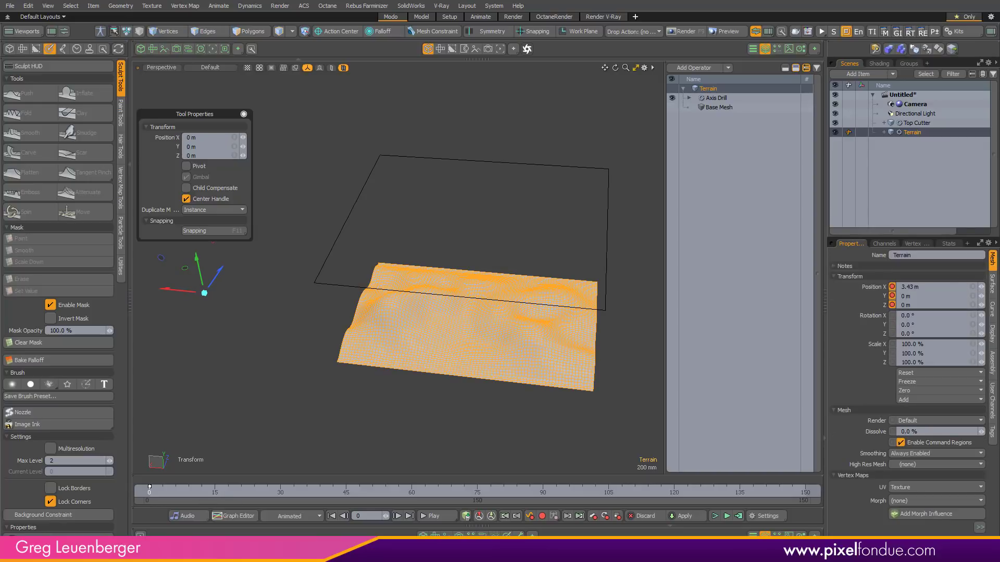
At frame 150, slide the Terrain along X to about -3.33 m, filling the cutter area with its opposite end, and key its position.
drag(150, 490, 856, 491)
drag(167, 290, 929, 399)
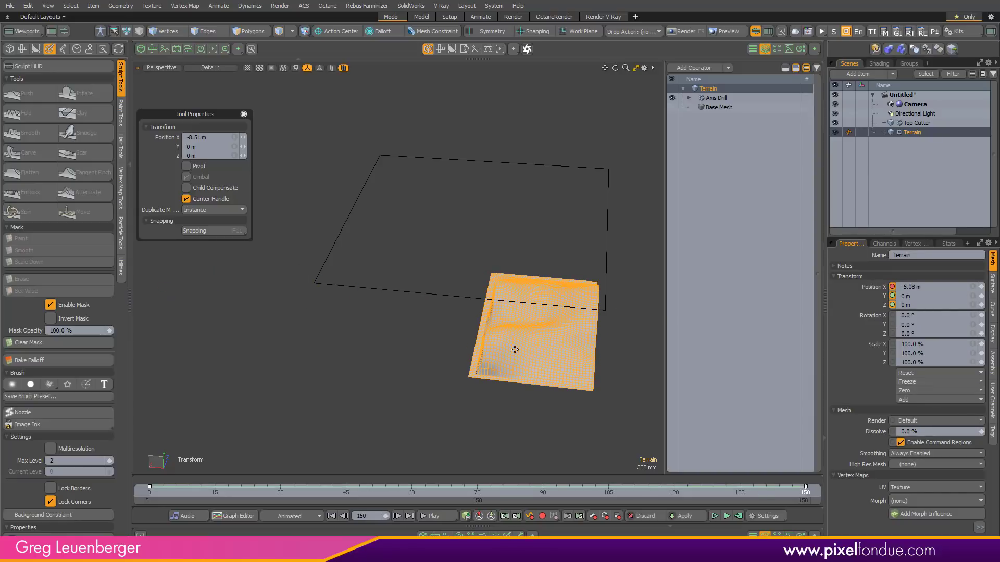
scroll(542, 345, down, 5)
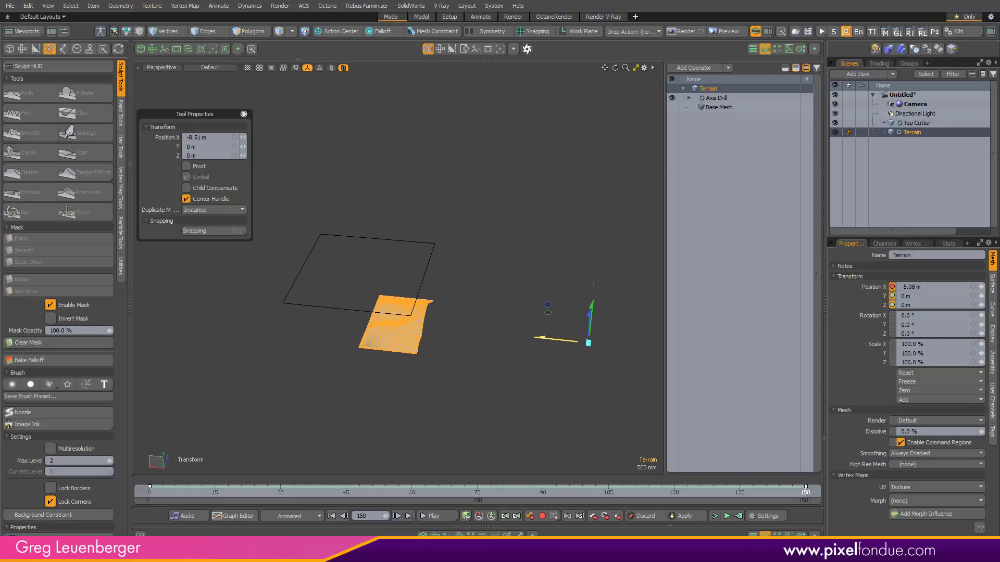
drag(542, 338, 472, 330)
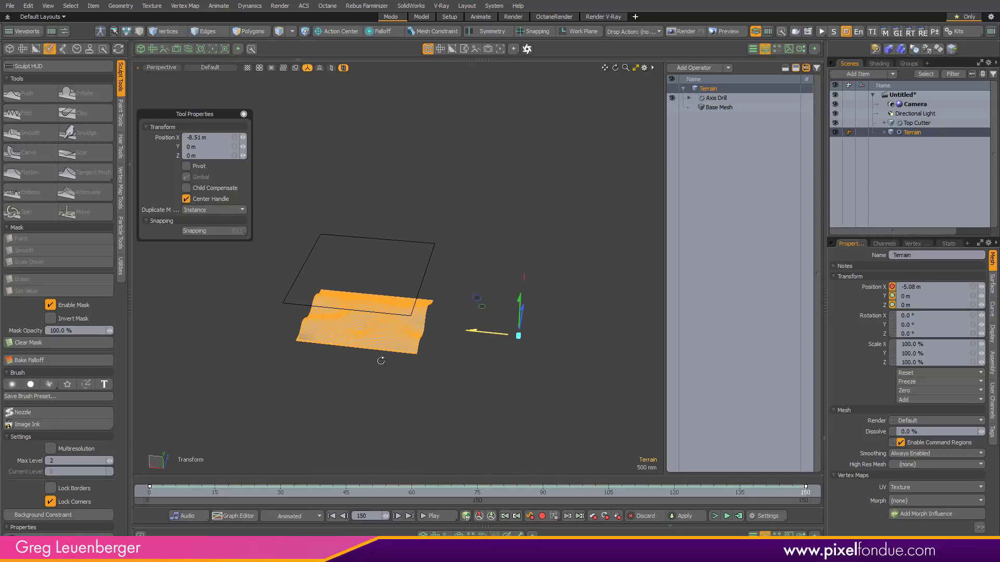
alt+drag(380, 361, 421, 345)
drag(481, 325, 472, 324)
mouse_move(519, 355)
alt+mouse_down()
mouse_move(454, 360)
mouse_move(526, 362)
alt+mouse_up()
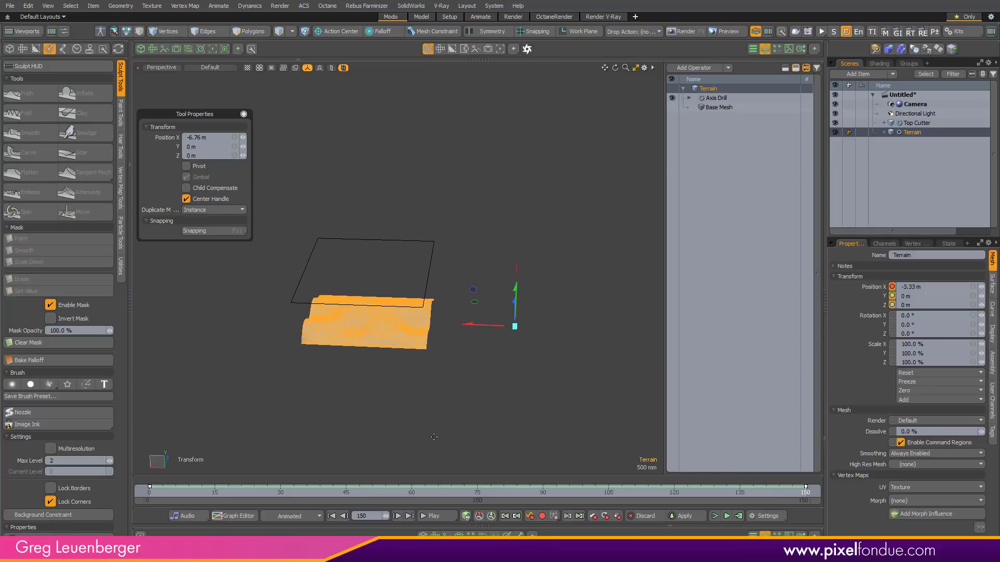
key(shift+s)
Change the interpolation of the Terrain's animated position channels in the Graph Editor, then close it and drop the Transform tool.
click(235, 516)
ctrl+alt+drag(550, 385, 460, 361)
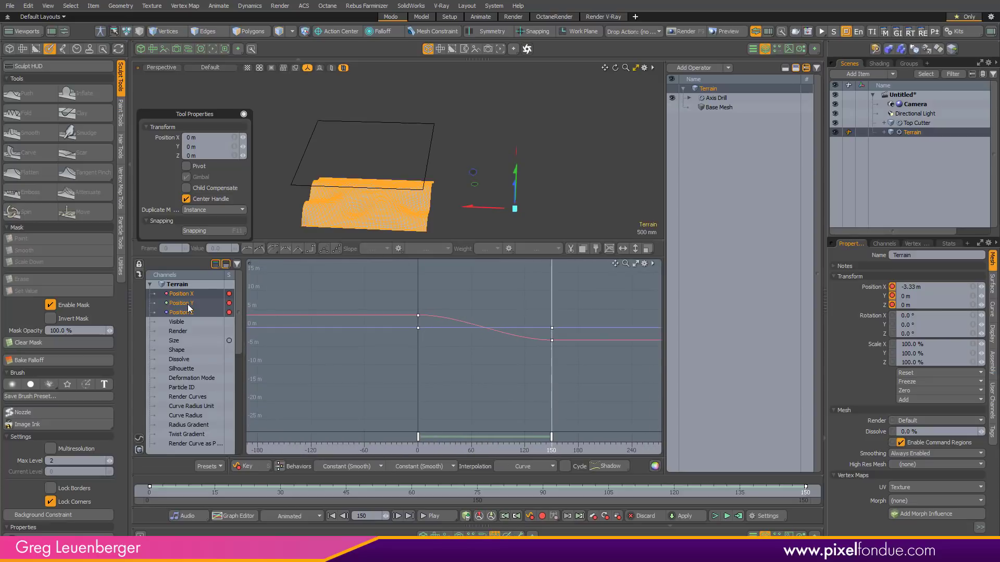
click(531, 472)
click(531, 482)
key(alt+2)
key(q)
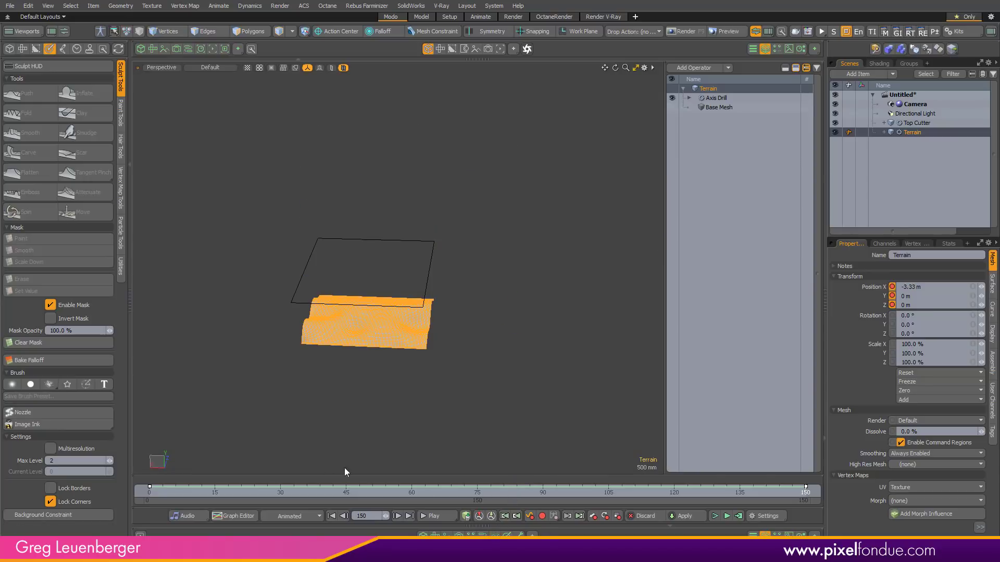
Play the animation from frame 0 to check how the Terrain slides through the cut area.
drag(167, 496, 149, 495)
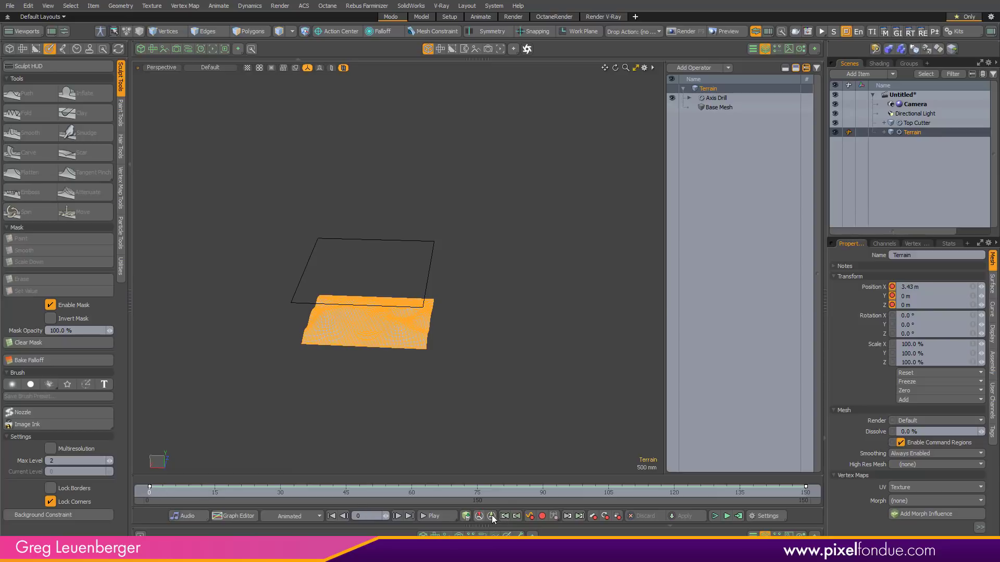
click(435, 515)
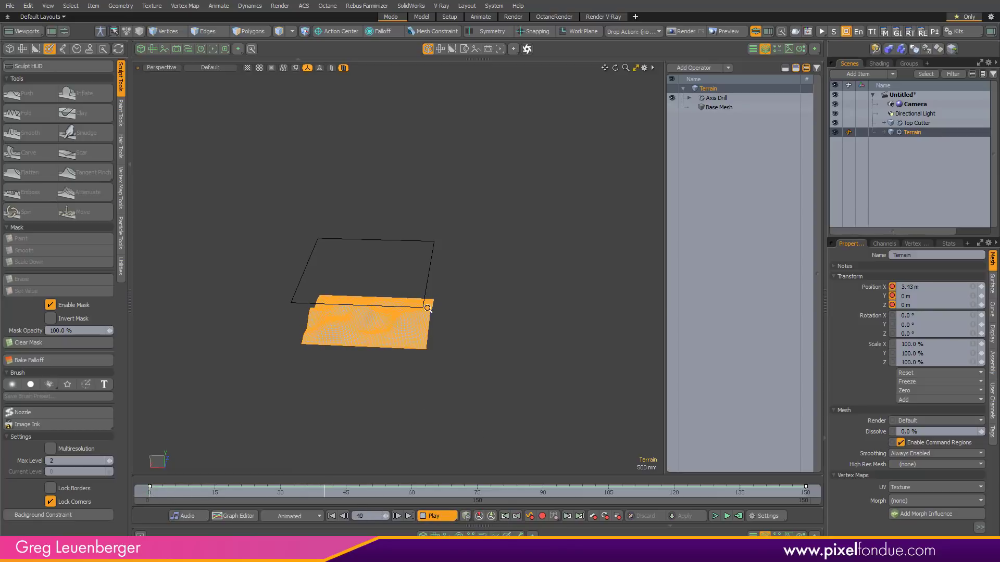
scroll(458, 316, up, 5)
scroll(487, 319, down, 3)
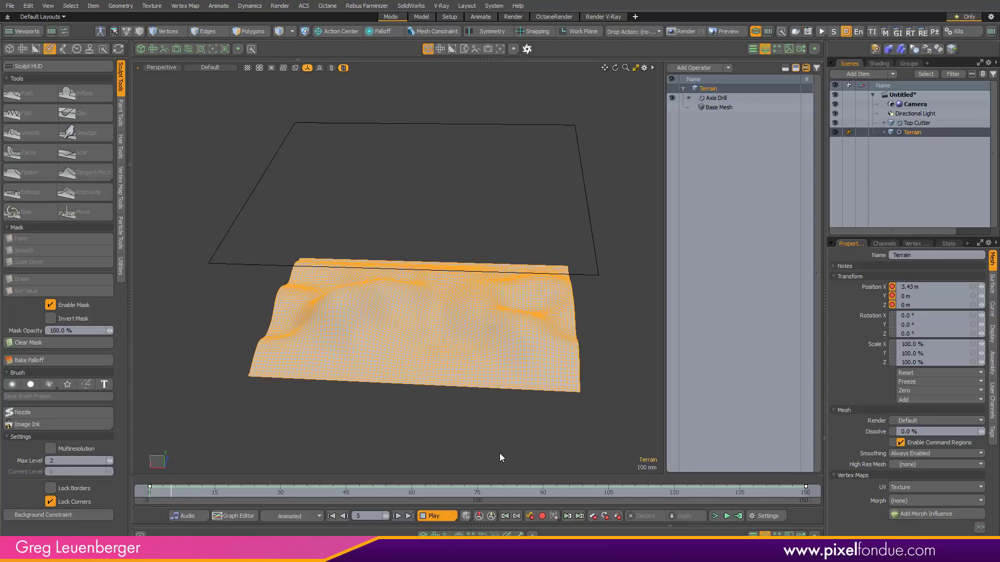
Stop the playback, return the timeline to frame 0 and deselect the Terrain.
key(Escape)
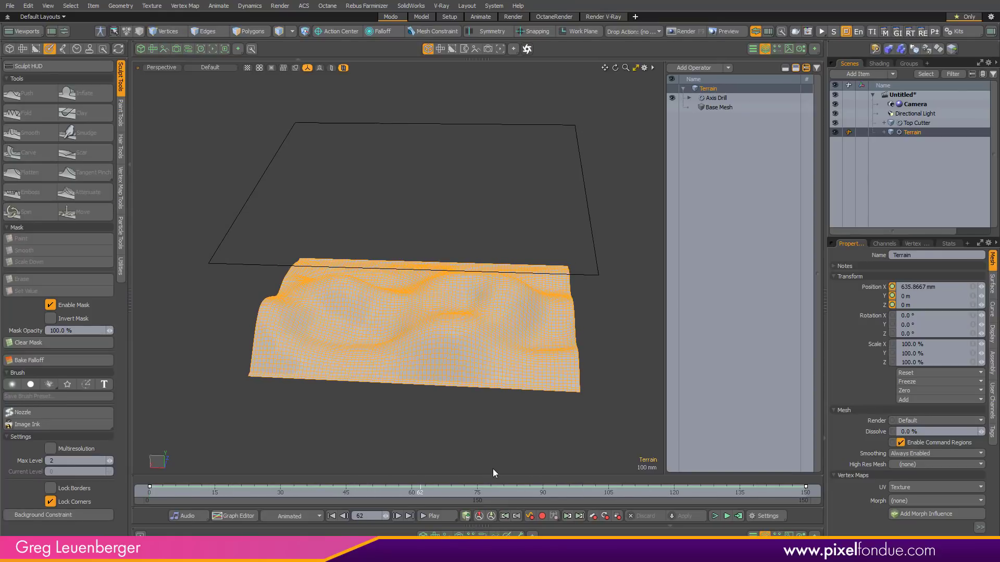
drag(316, 492, 149, 490)
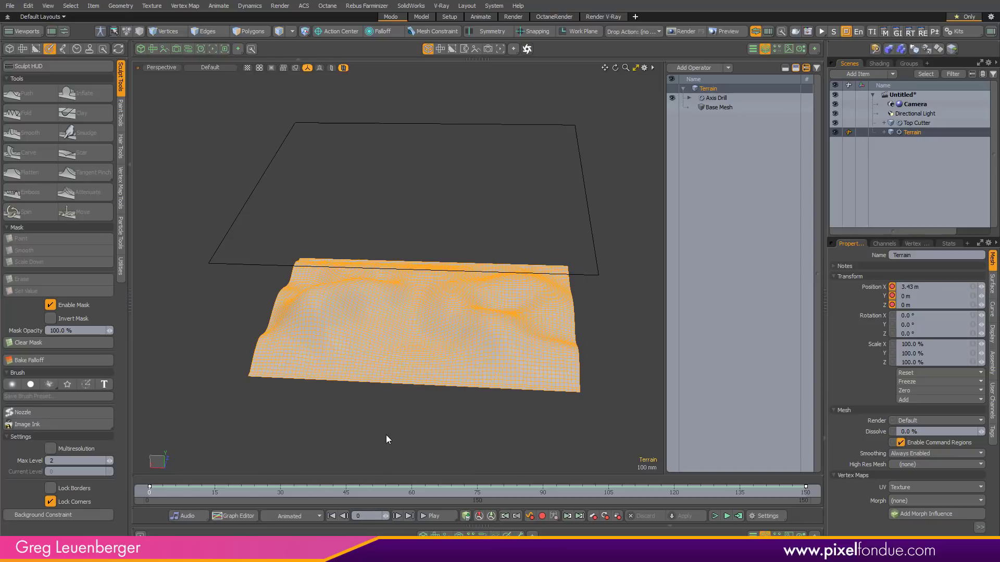
click(386, 441)
Add a new mesh item to the scene and name it Vertical Cutter.
ctrl+alt+drag(436, 425, 407, 396)
alt+drag(407, 395, 371, 405)
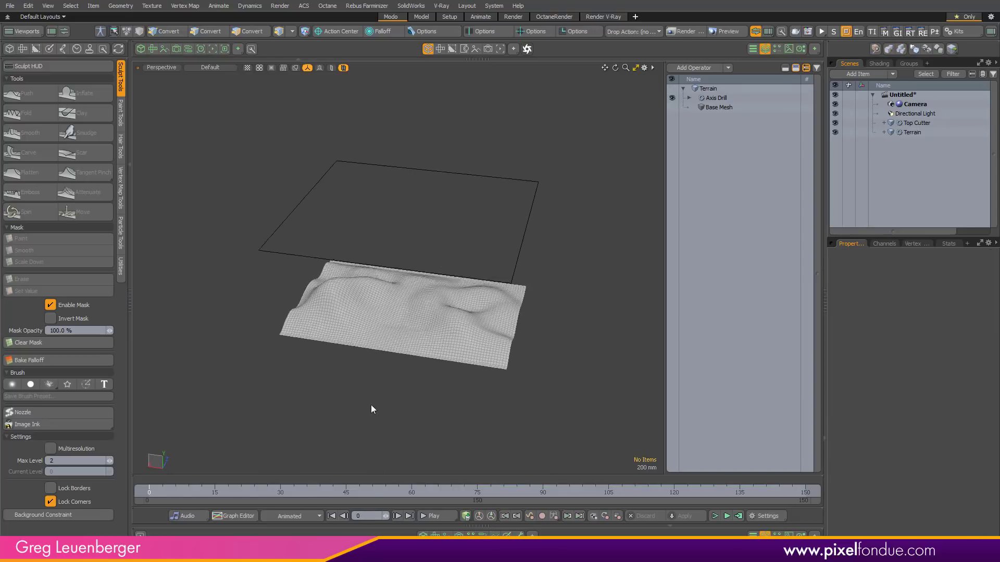
alt+drag(556, 325, 390, 415)
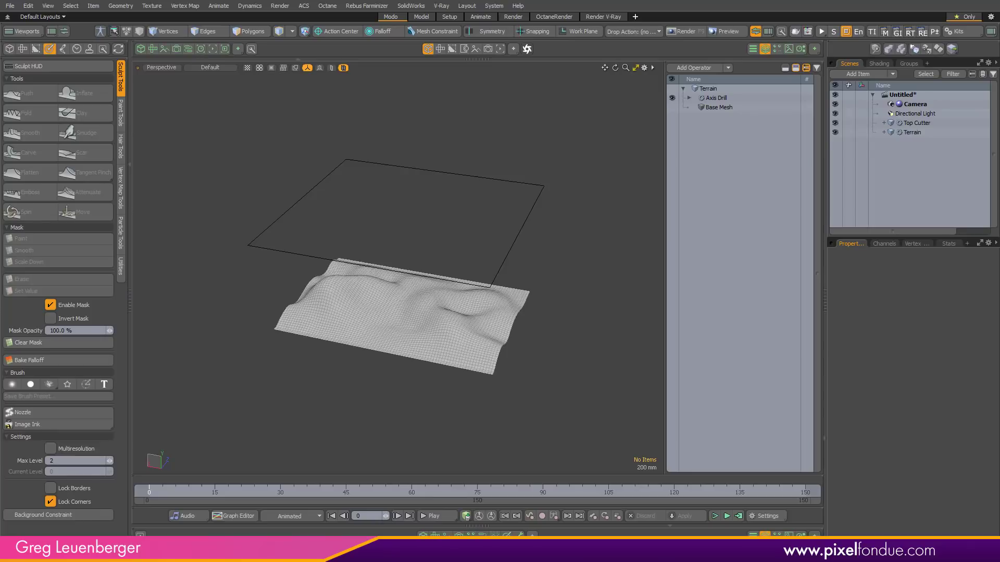
alt+drag(566, 383, 459, 362)
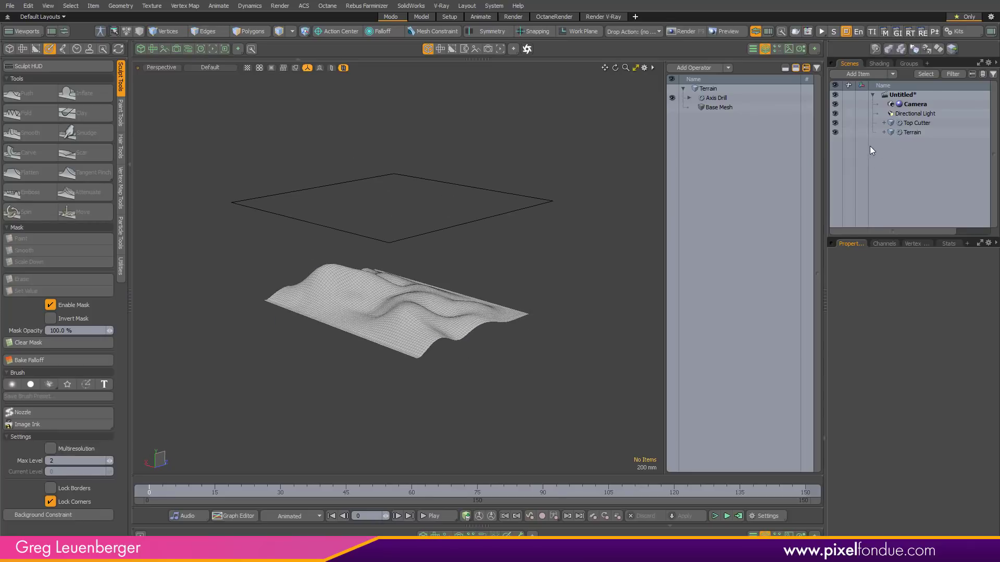
key(n)
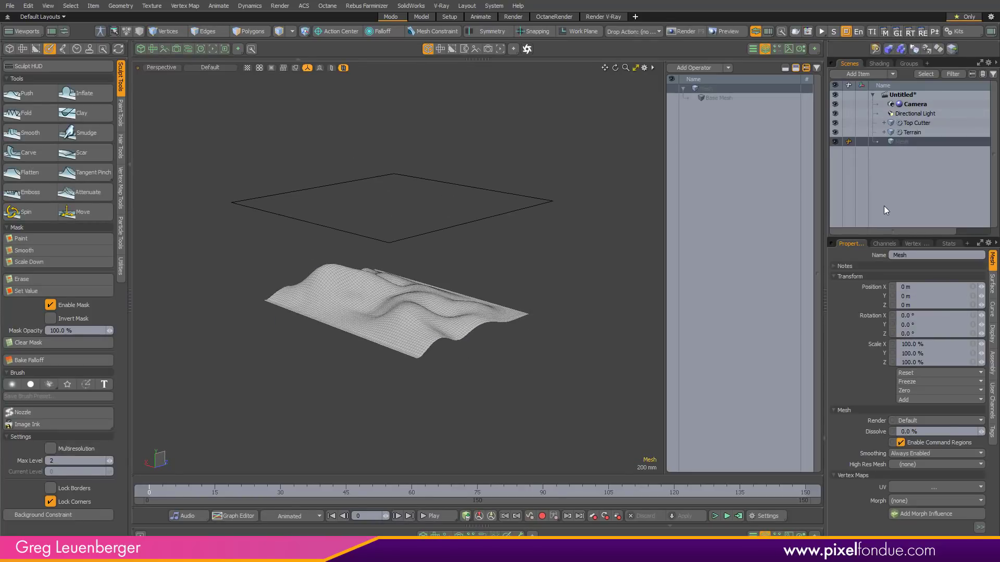
key(F2)
text(C)
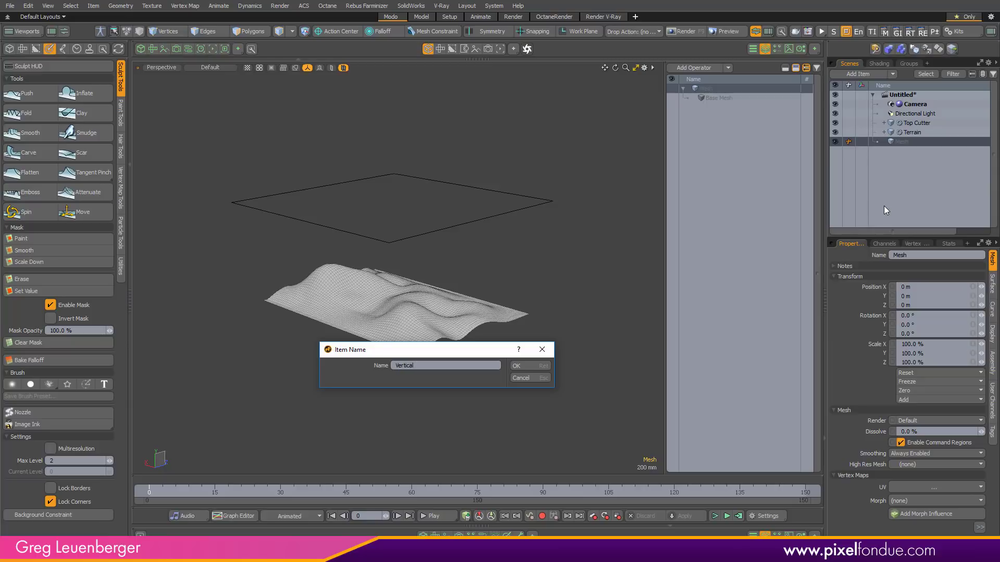
text(ertical Cutter)
key(Return)
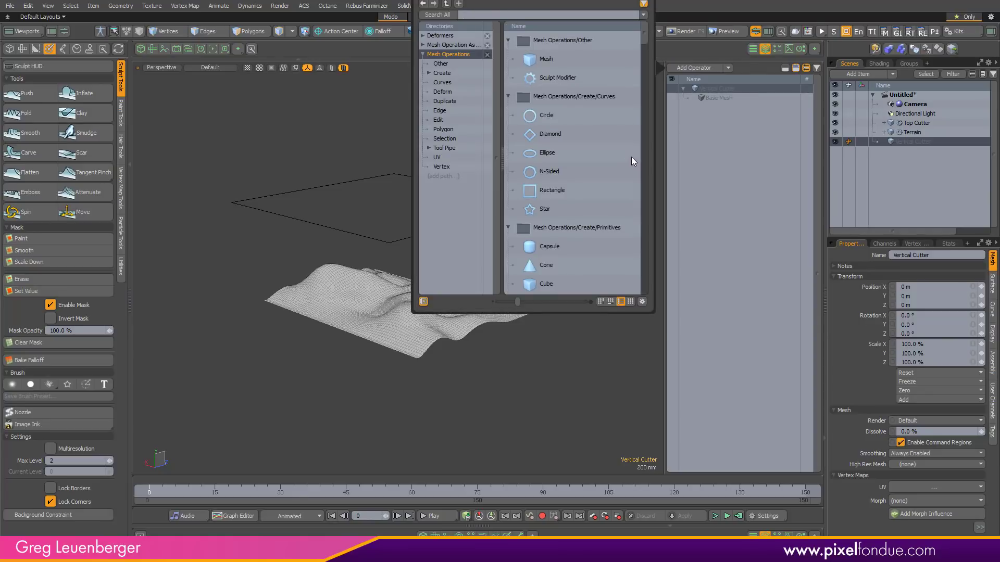
Add a procedural Cube mesh operation to the Vertical Cutter.
text(mesh)
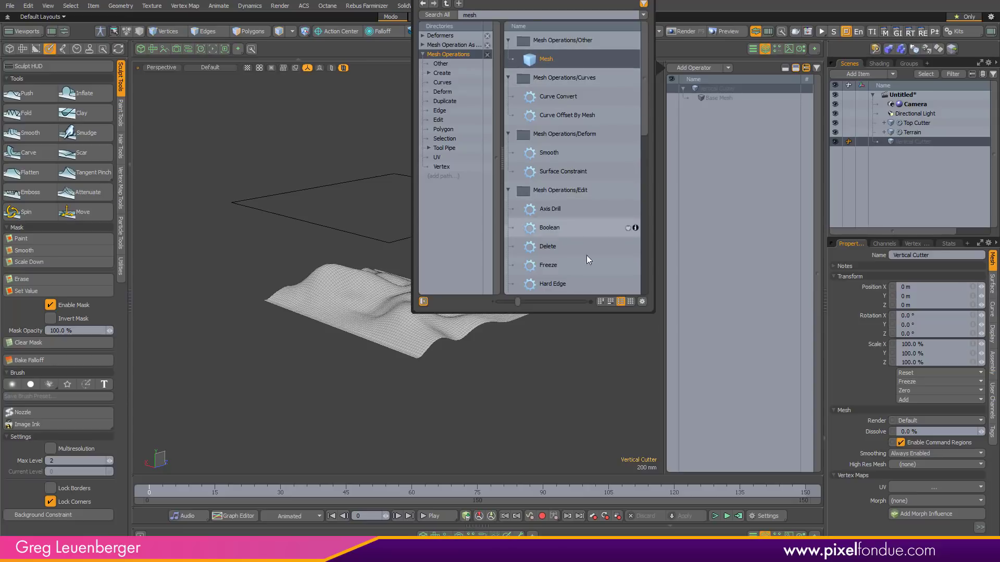
drag(480, 14, 438, 18)
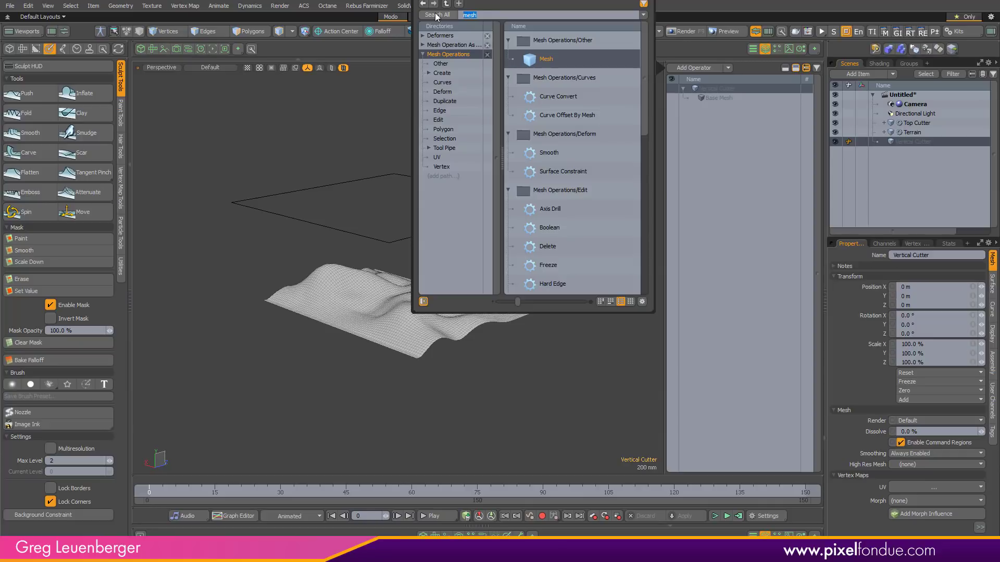
text(cube)
key(Return)
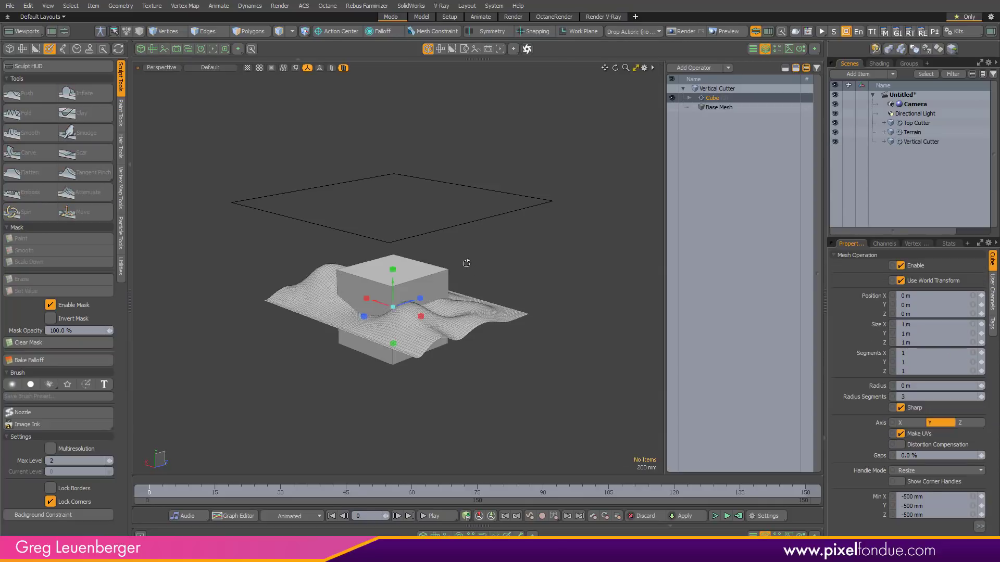
Move the cube along Z to -2 m, clear of the terrain, and flatten its Z size to 0 m.
alt+drag(467, 263, 282, 338)
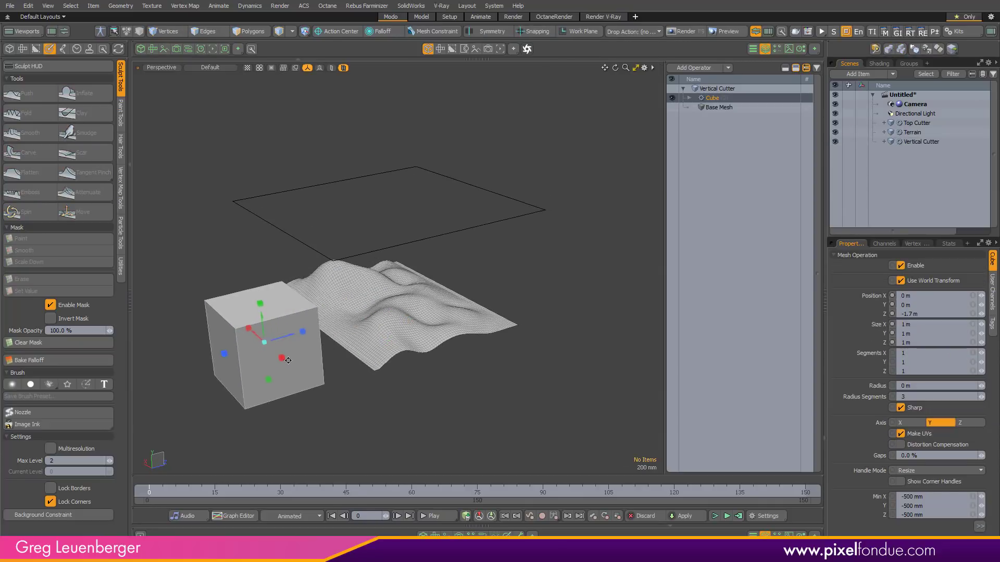
alt+shift+drag(387, 379, 443, 345)
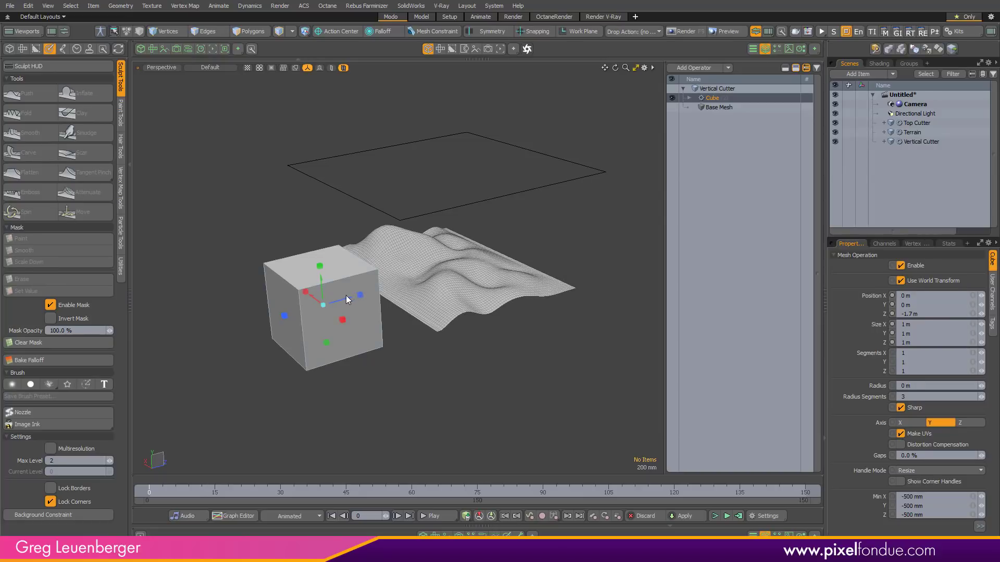
drag(346, 298, 322, 305)
alt+drag(393, 344, 366, 347)
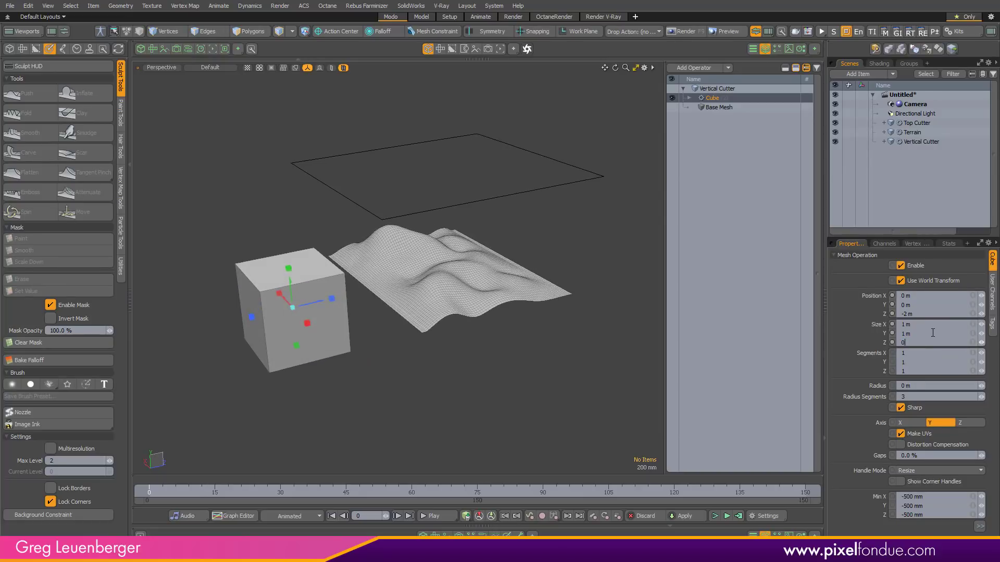
key(Return)
Change the cube's handle mode to Resize from Center and shrink its height to 100 mm.
alt+drag(396, 334, 125, 325)
alt+drag(268, 295, 277, 248)
key(ctrl+z)
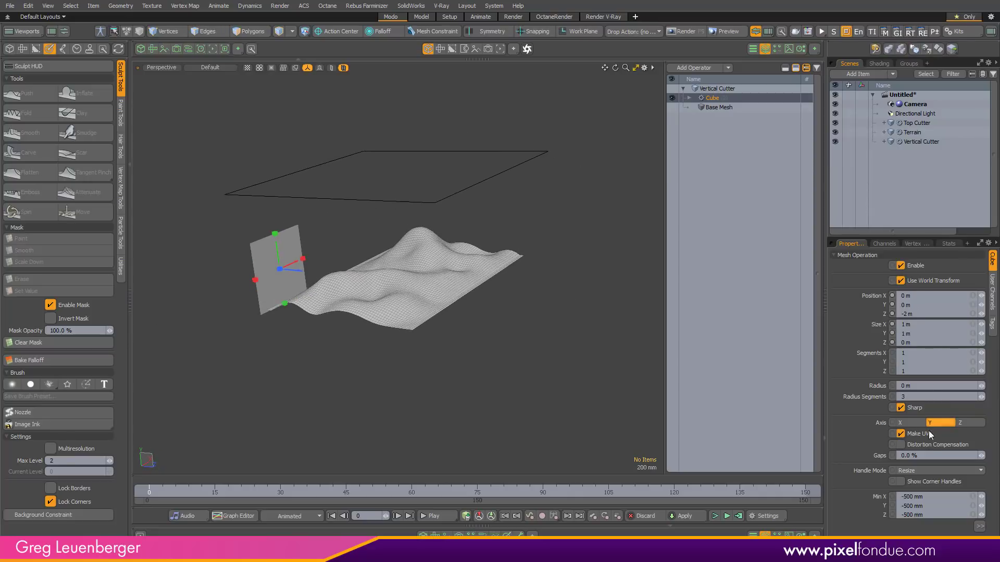
click(923, 471)
click(923, 462)
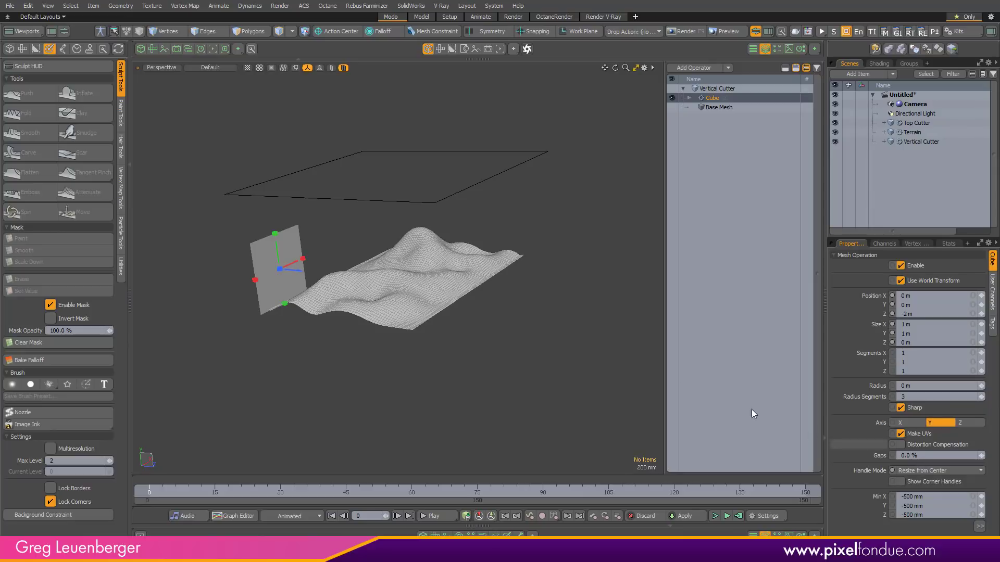
drag(275, 233, 279, 265)
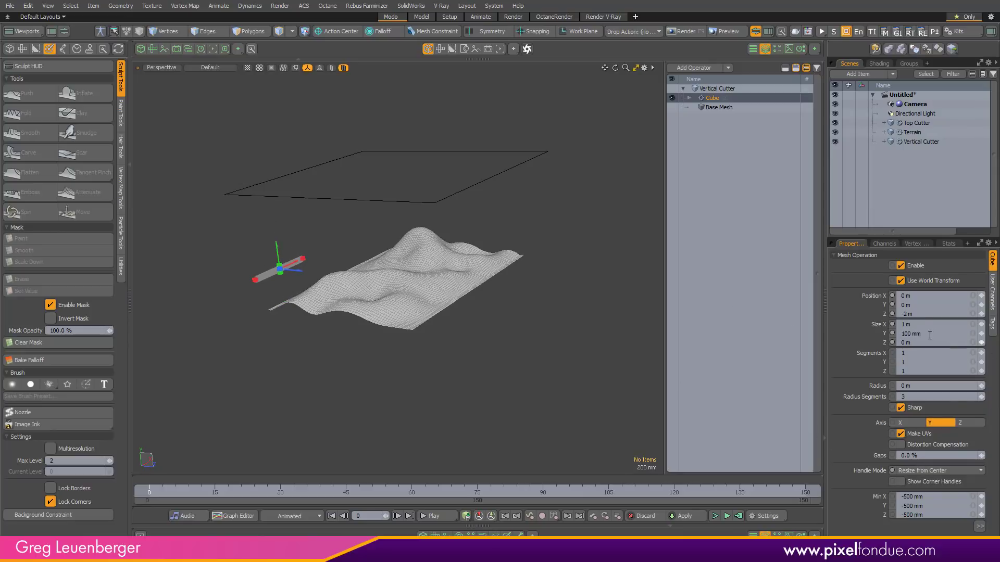
Stretch the flat strip along X to about 3.78 m so it extends past both sides of the Top Cutter area.
drag(255, 280, 174, 323)
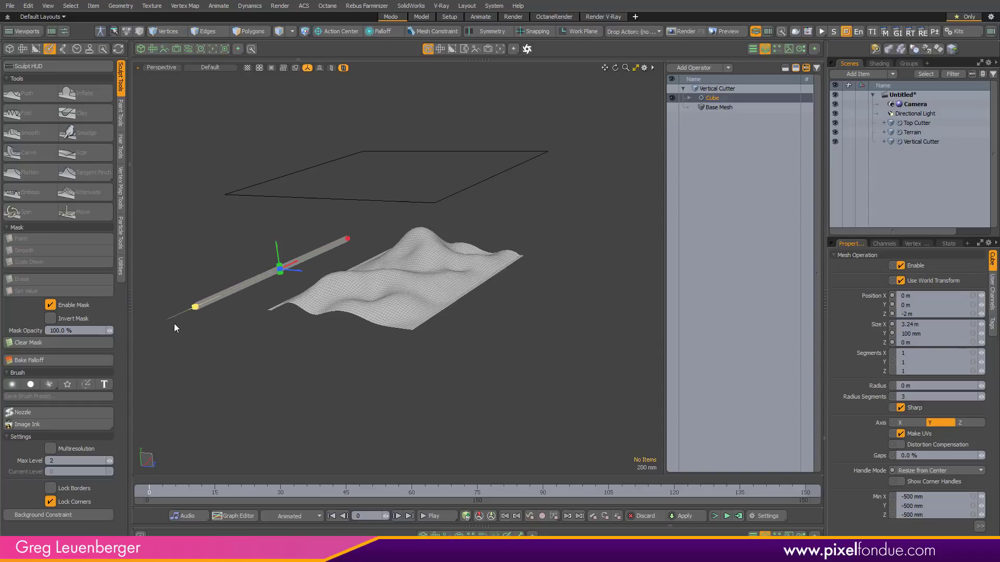
alt+drag(396, 302, 651, 321)
key(ctrl+space)
click(414, 330)
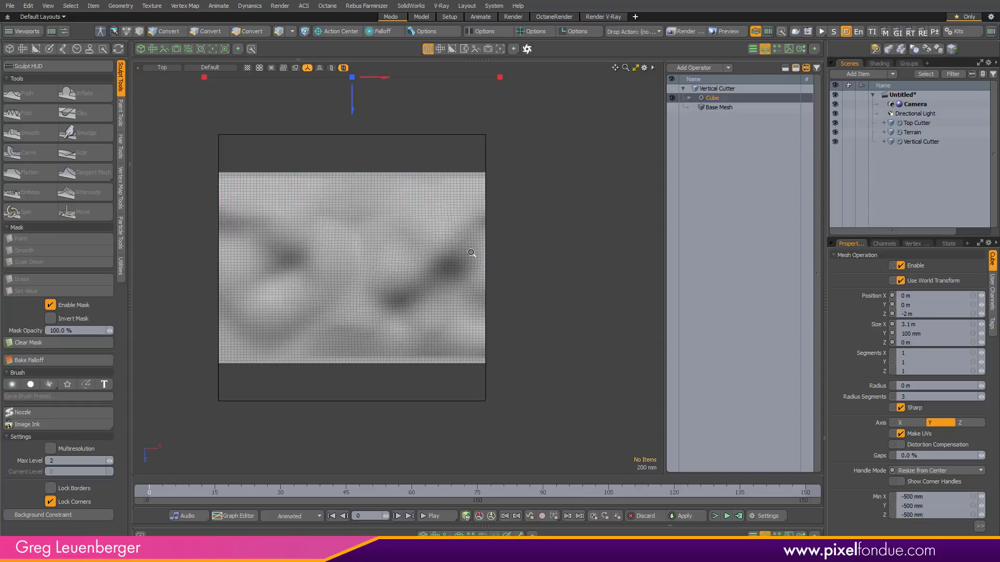
drag(369, 197, 353, 196)
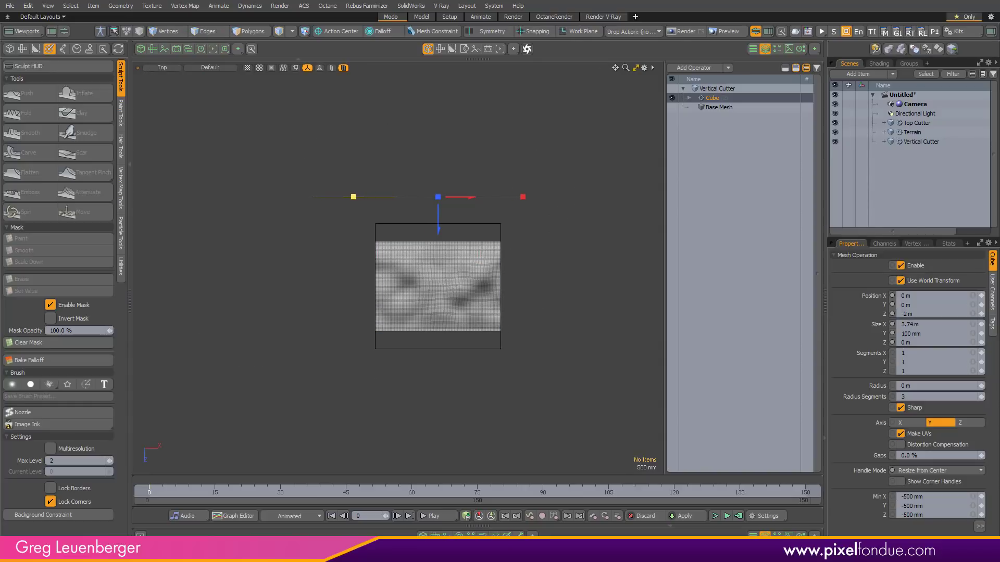
alt+drag(446, 287, 395, 297)
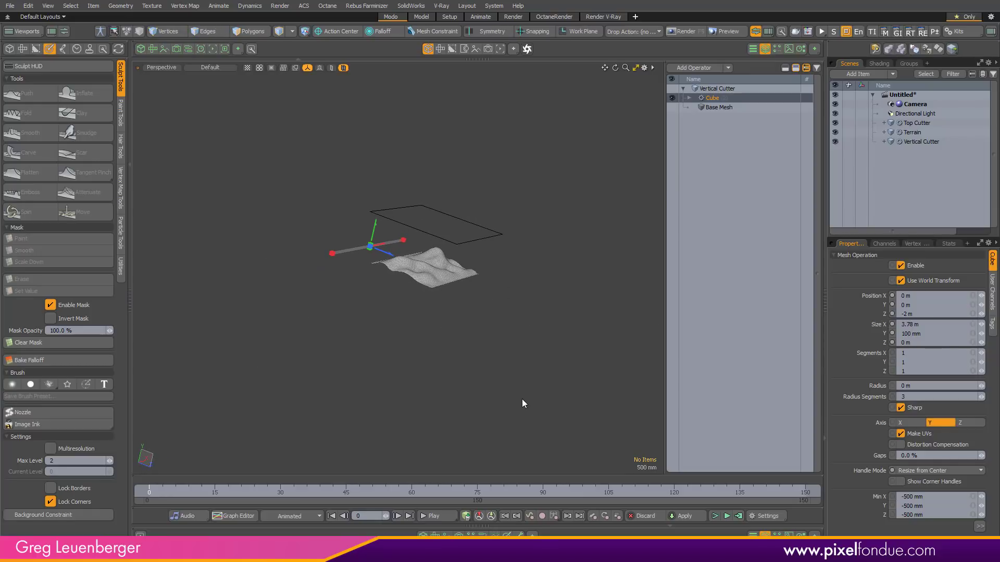
Set the strip's Y size to 50 mm.
alt+drag(523, 403, 458, 263)
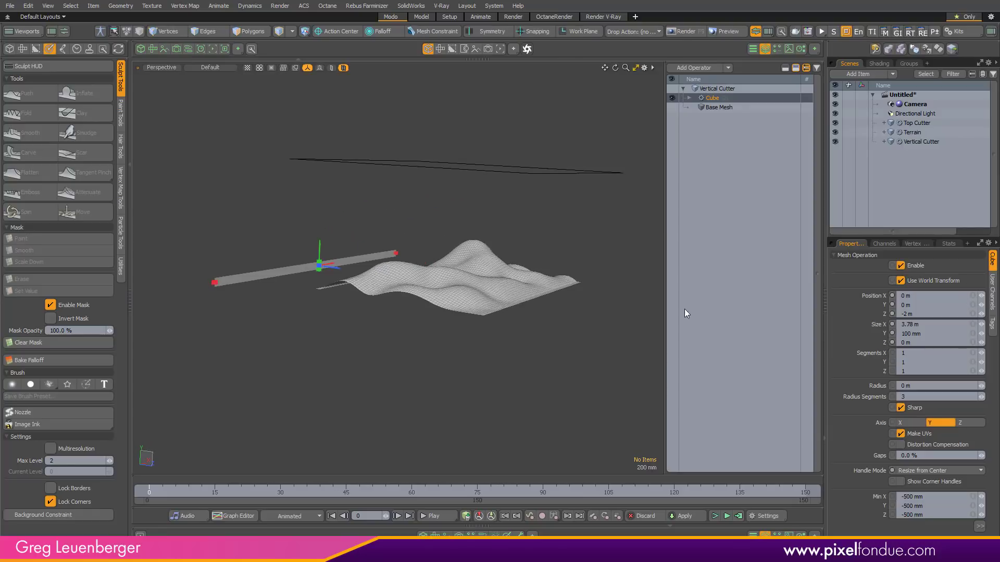
click(931, 333)
text(50)
key(Return)
alt+drag(468, 255, 518, 263)
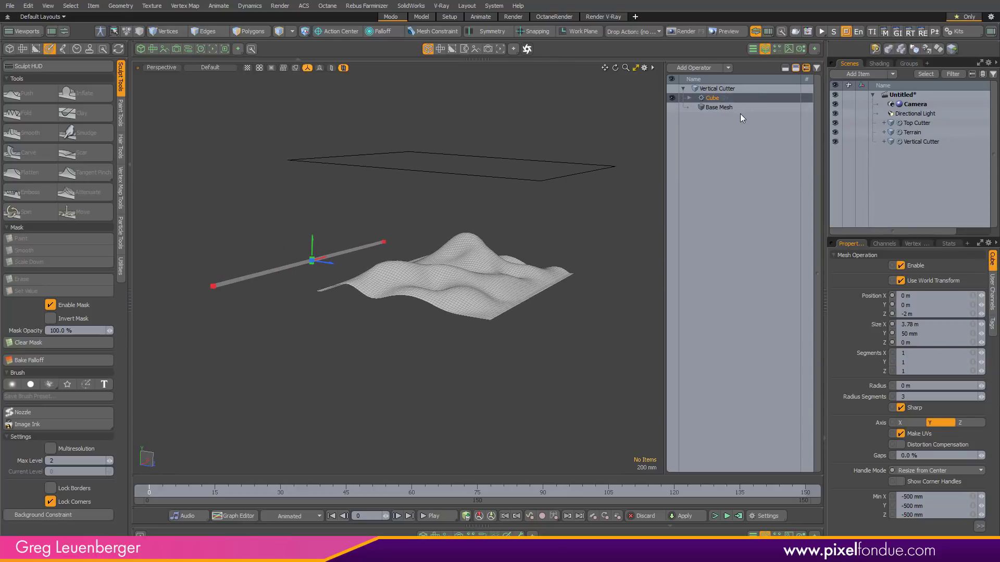
Add an Array operation above the Cube in the Vertical Cutter and select its Array Generator in the tool pipe.
click(696, 68)
text(ar)
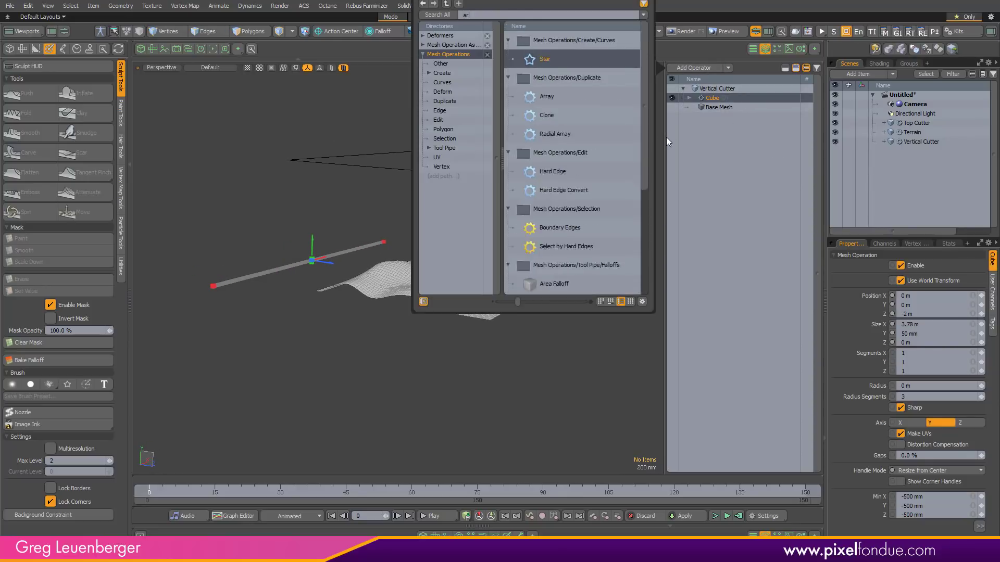
text(ray)
double_click(545, 60)
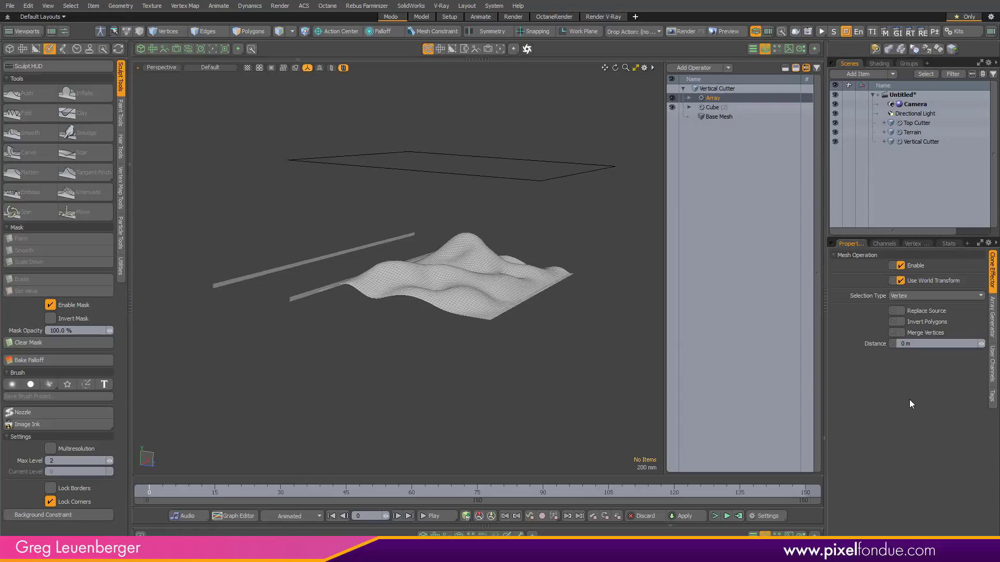
click(689, 98)
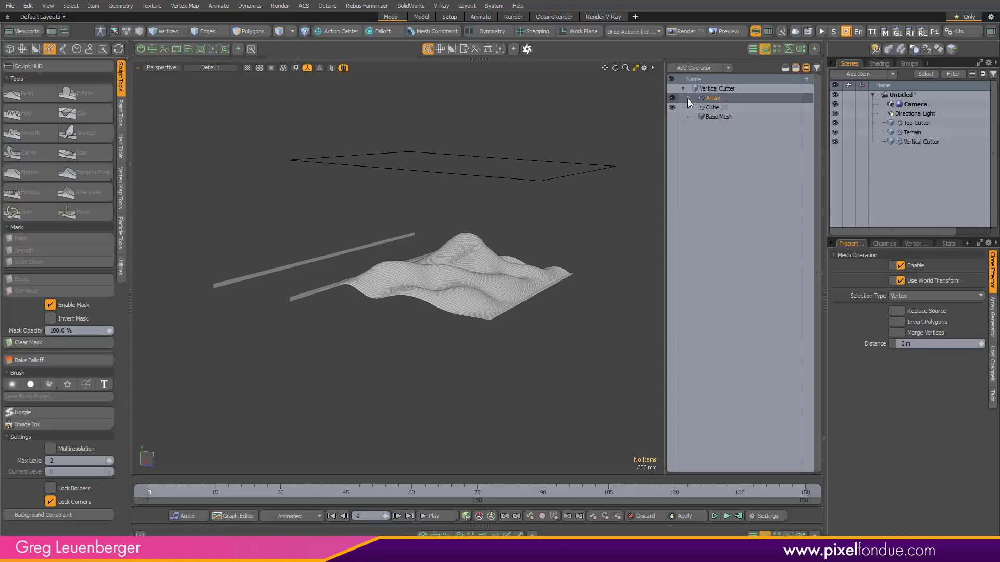
click(696, 107)
click(701, 117)
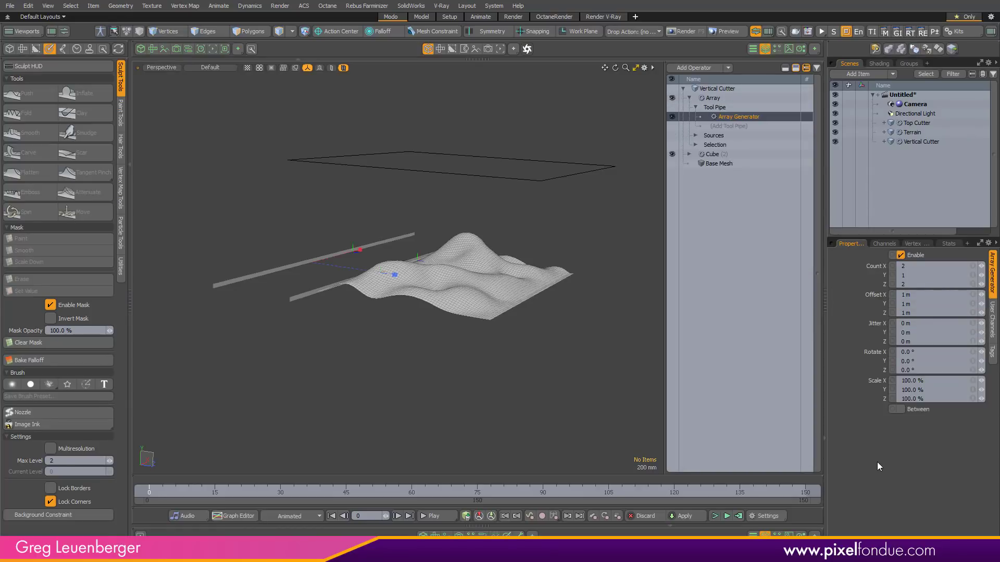
Set the array counts to 1 in X, 12 in Y and 1 in Z.
click(915, 267)
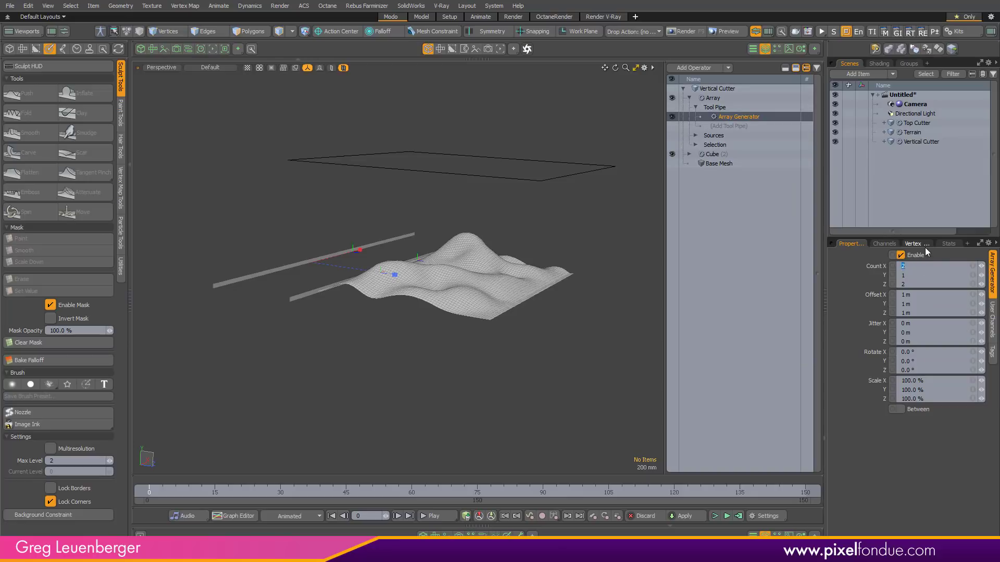
text(1)
key(Tab)
text(12)
key(Tab)
text(1)
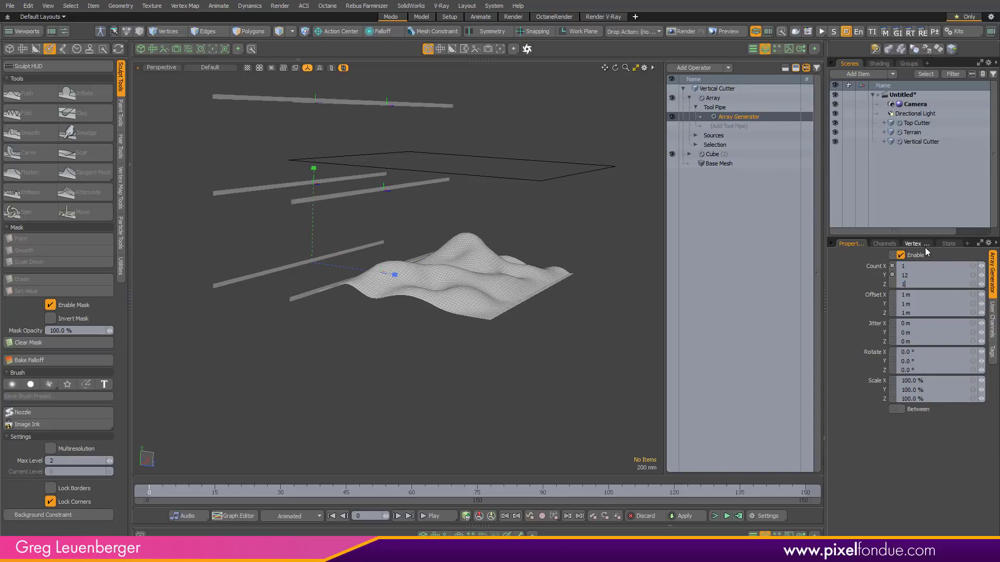
key(Tab)
Check the strip's height in the Cube operation, then set the Array Generator's Y offset to 100 mm and inspect the strip spacing.
scroll(502, 281, down, 3)
alt+shift+drag(502, 281, 494, 310)
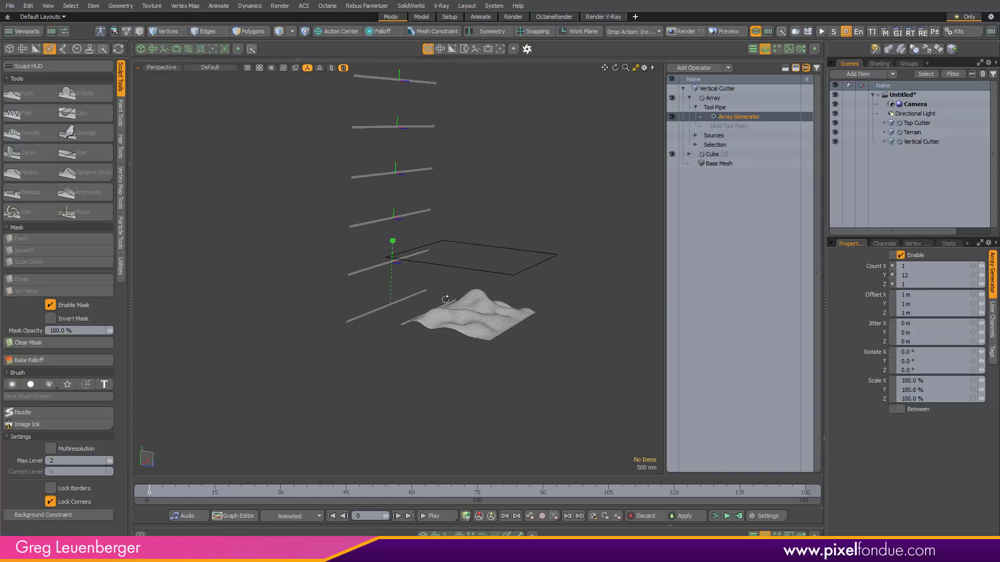
double_click(926, 305)
click(723, 154)
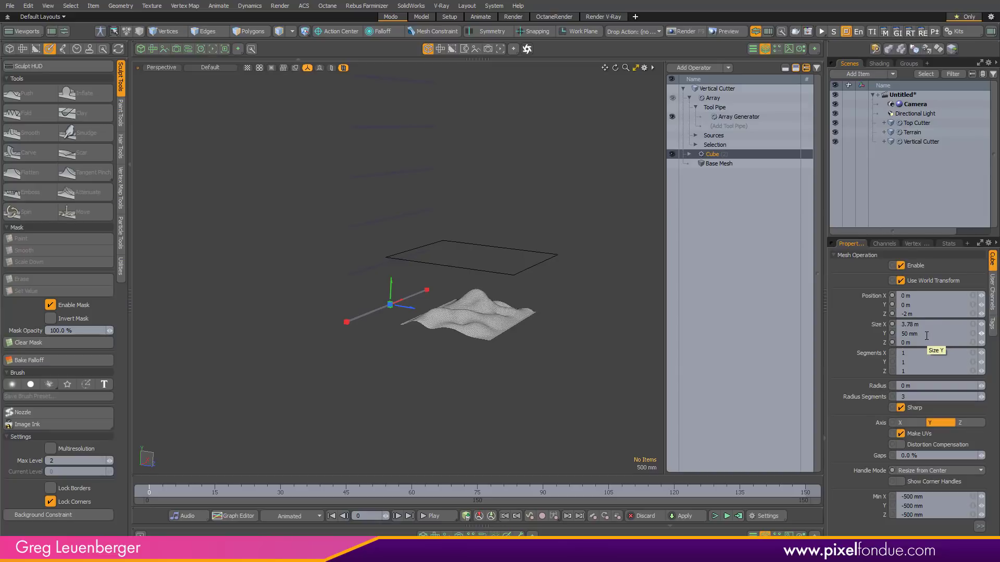
click(733, 118)
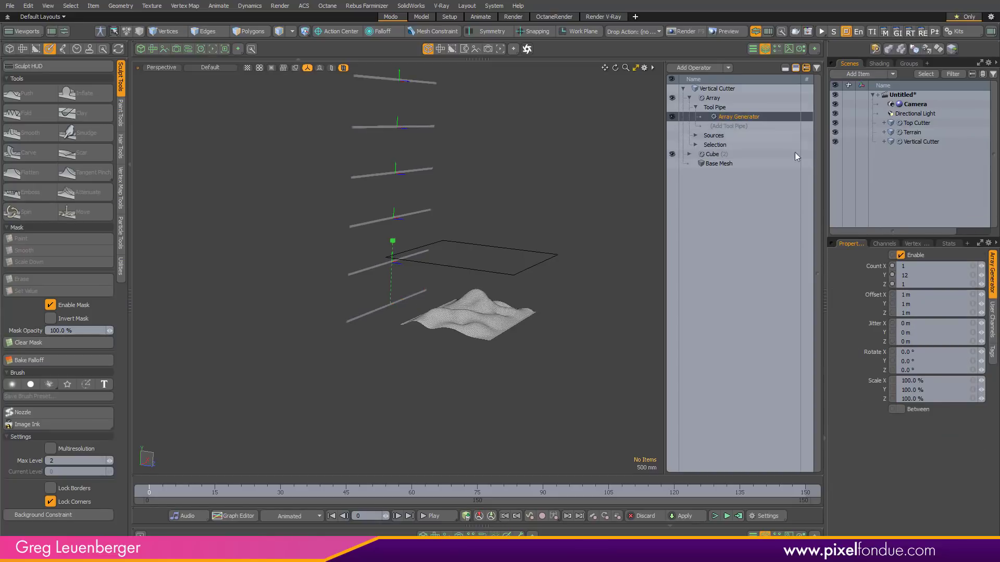
click(927, 305)
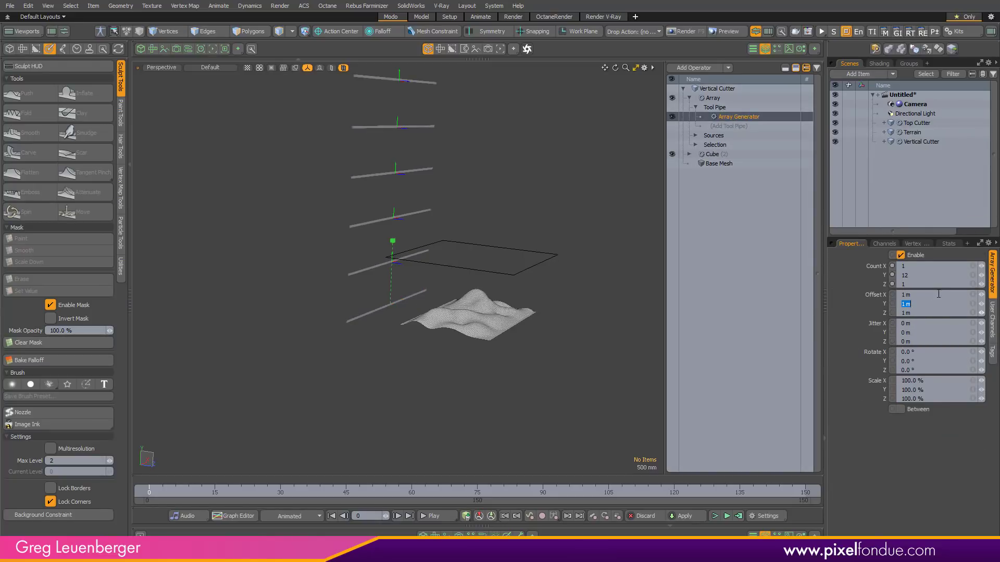
key(Return)
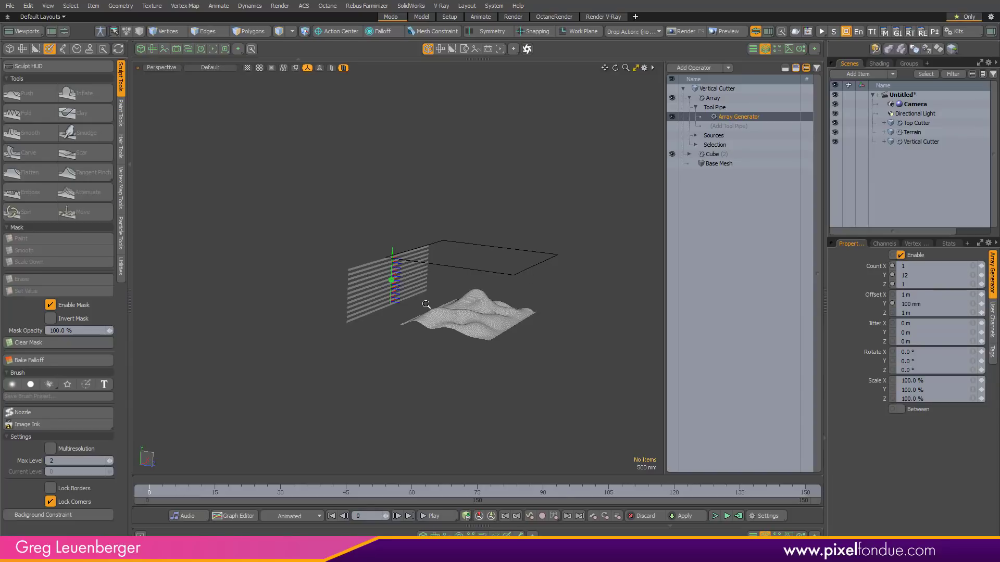
ctrl+alt+drag(356, 303, 315, 341)
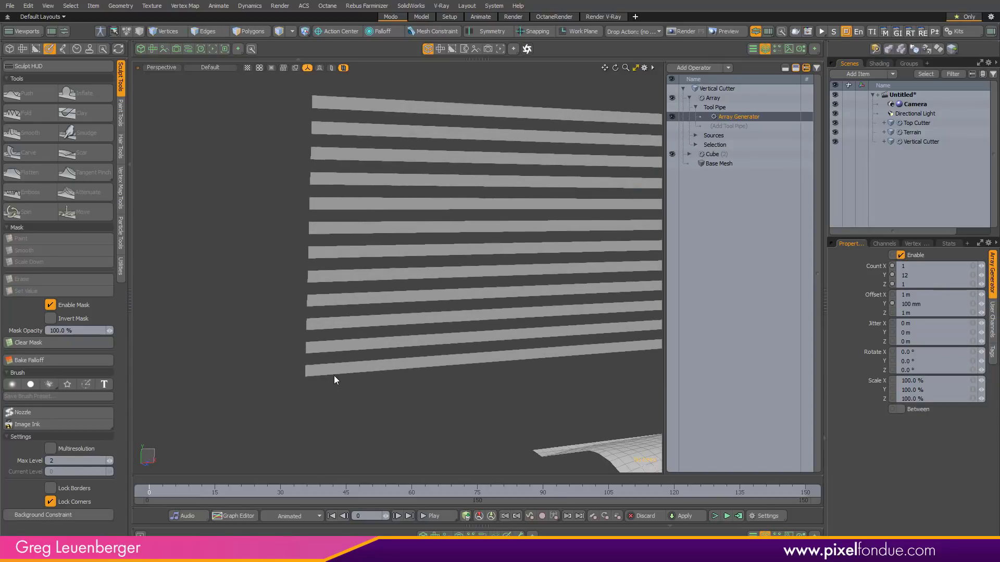
Compare the cutter strips' height and spacing with the terrain in the front and perspective views.
alt+drag(480, 317, 479, 265)
key(ctrl+space)
click(527, 311)
scroll(553, 331, down, 3)
alt+shift+drag(541, 328, 380, 273)
ctrl+alt+drag(446, 270, 509, 241)
key(ctrl+space)
click(499, 281)
key(ctrl+space)
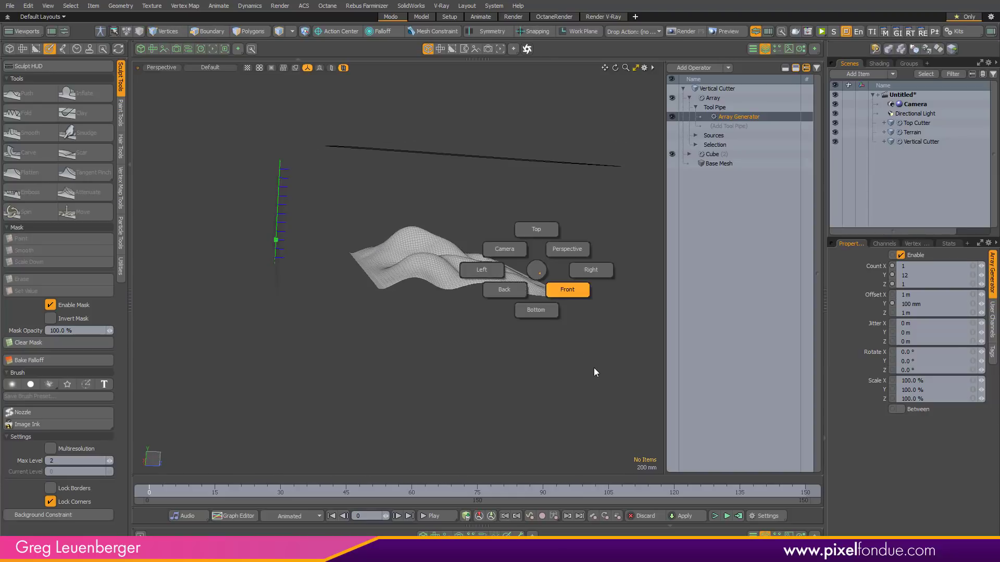
click(594, 368)
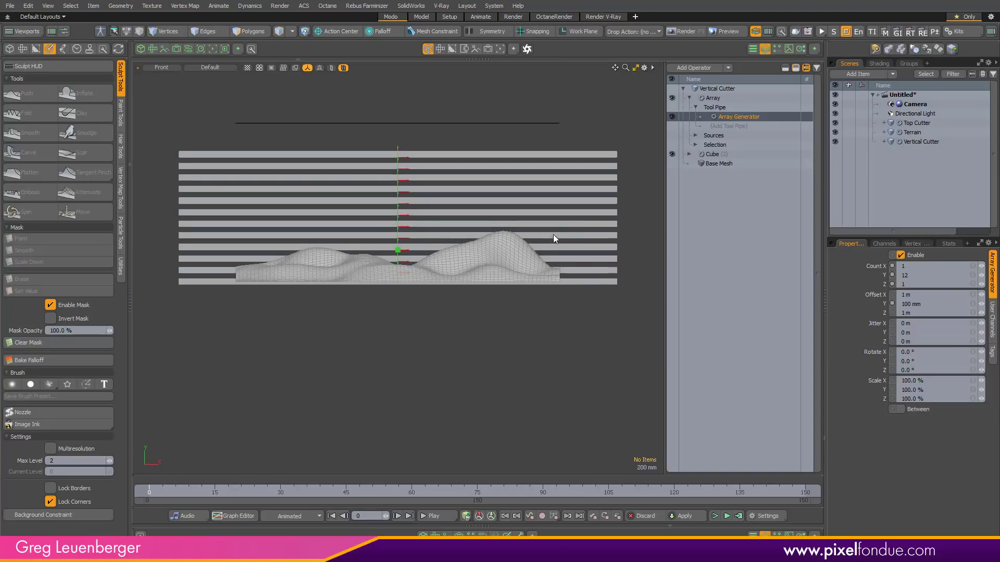
key(ctrl+space)
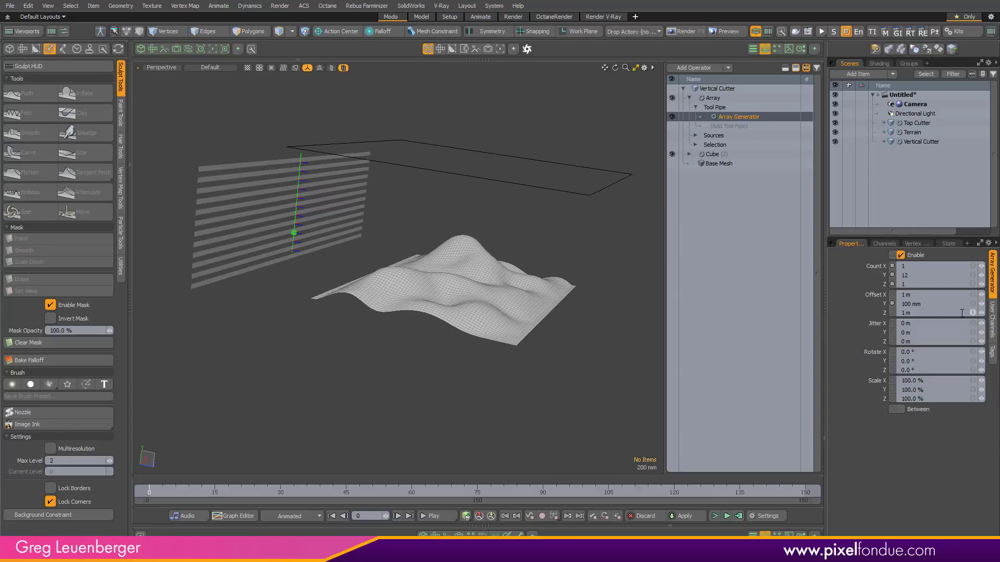
Set the Array Generator's Y offset to 50 mm so the Vertical Cutter's strips sit closer together.
click(924, 305)
text(50)
key(Return)
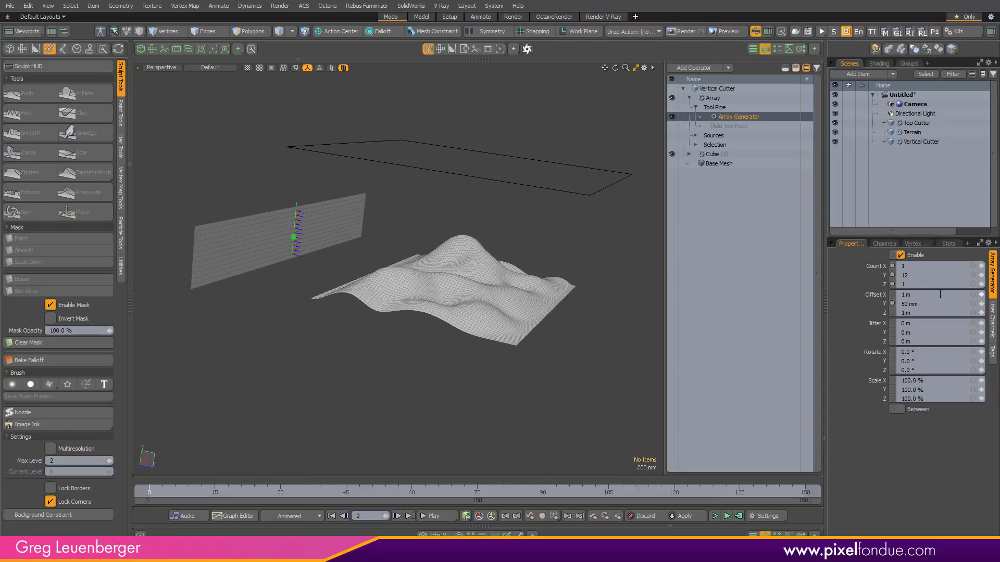
Set the Y size of the Vertical Cutter's Cube operation to 25 mm to leave gaps between the strips.
click(724, 155)
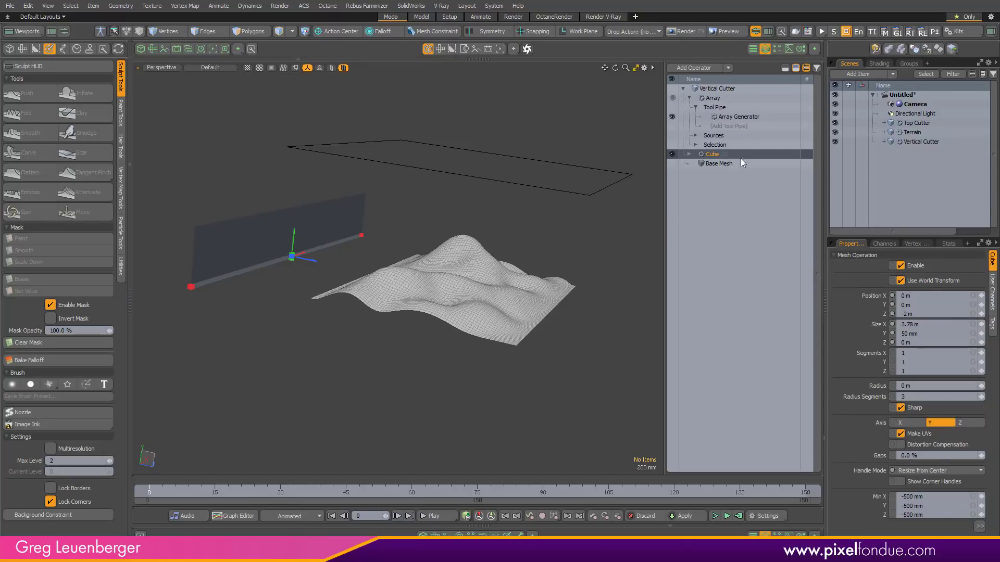
click(919, 334)
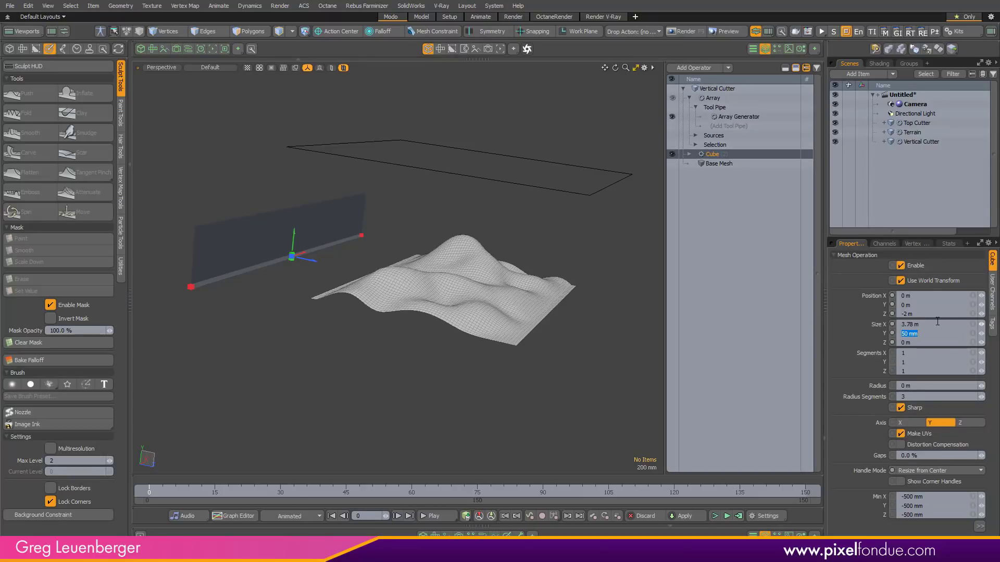
text(.)
ctrl+alt+drag(415, 273, 491, 221)
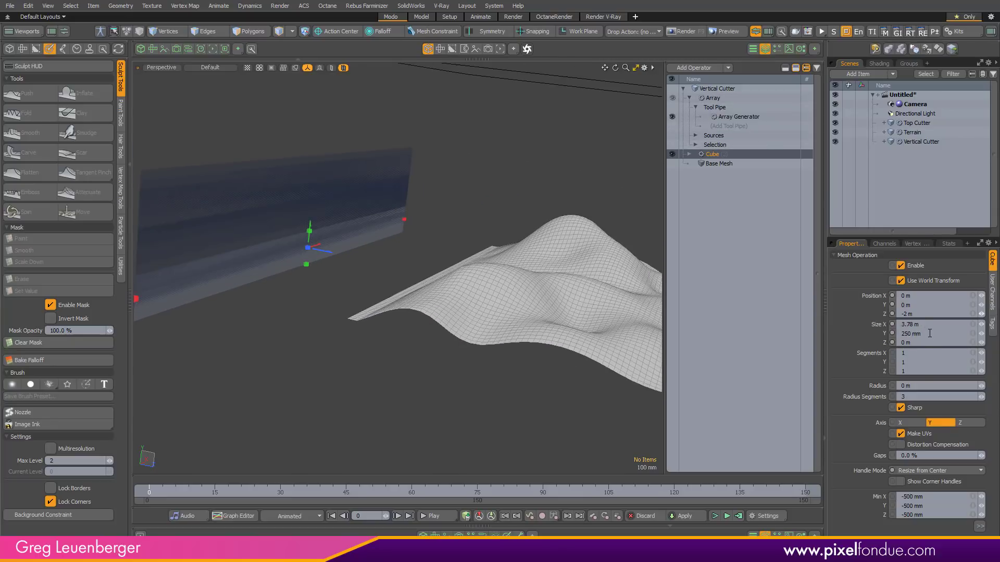
text(25)
key(Return)
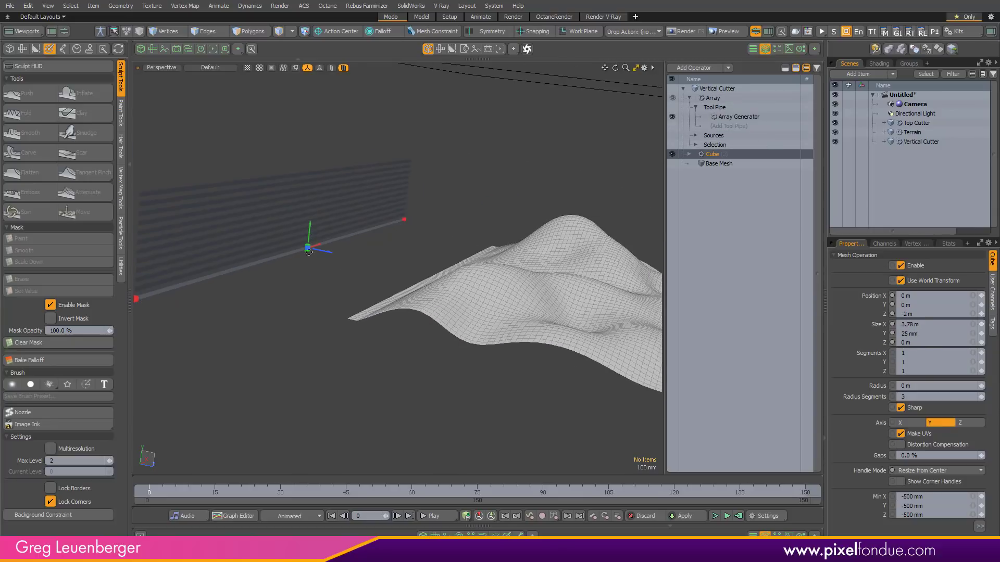
alt+drag(309, 252, 358, 287)
Select the Vertical Cutter mesh and reorder it above Terrain in the scene's item list.
click(716, 89)
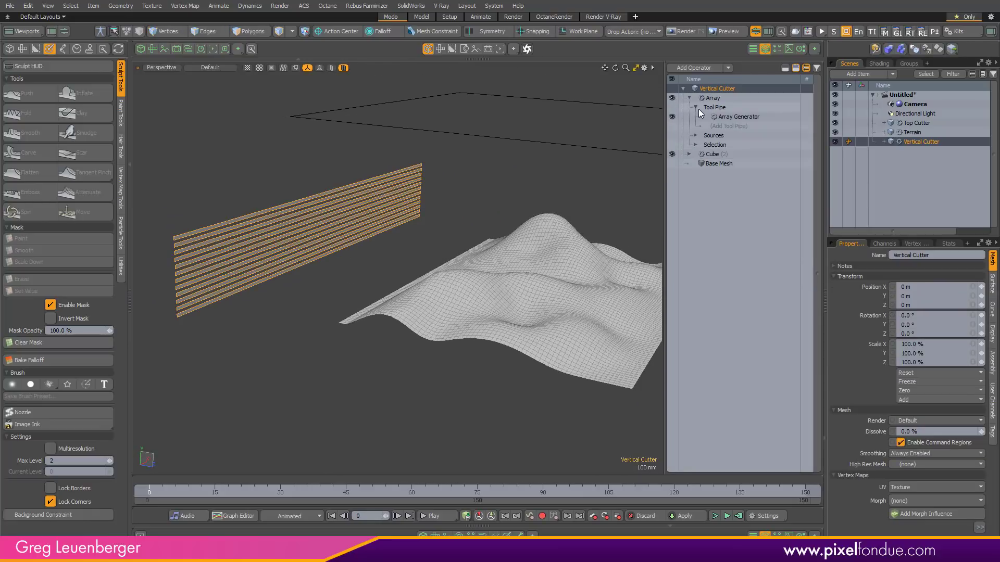
alt+drag(487, 307, 571, 219)
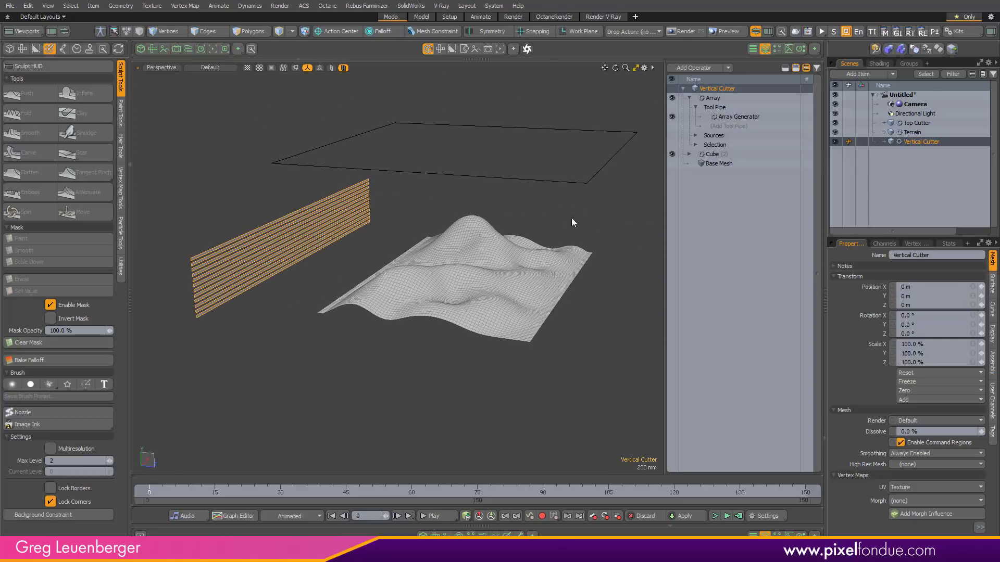
drag(922, 142, 923, 127)
Add a second Axis Drill to Terrain using Vertical Cutter as template surface, Core operation and Z axis, and inspect the contour bands.
click(917, 140)
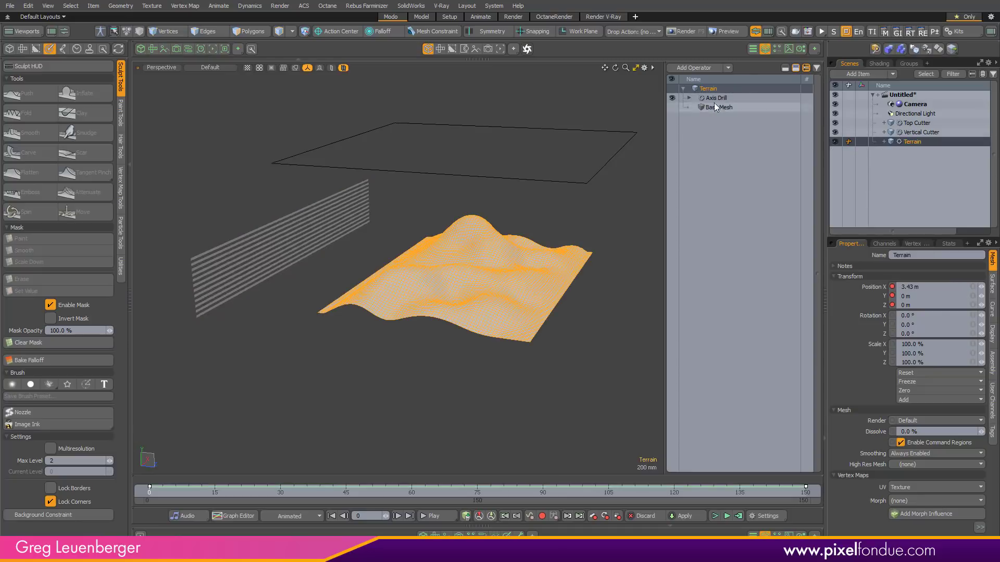
alt+drag(502, 237, 514, 236)
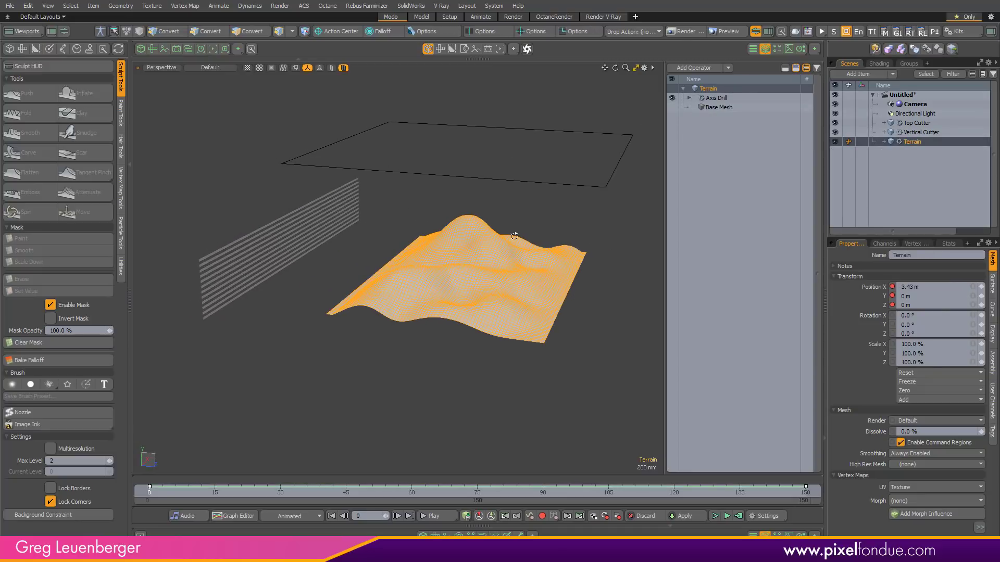
click(700, 69)
text(axis)
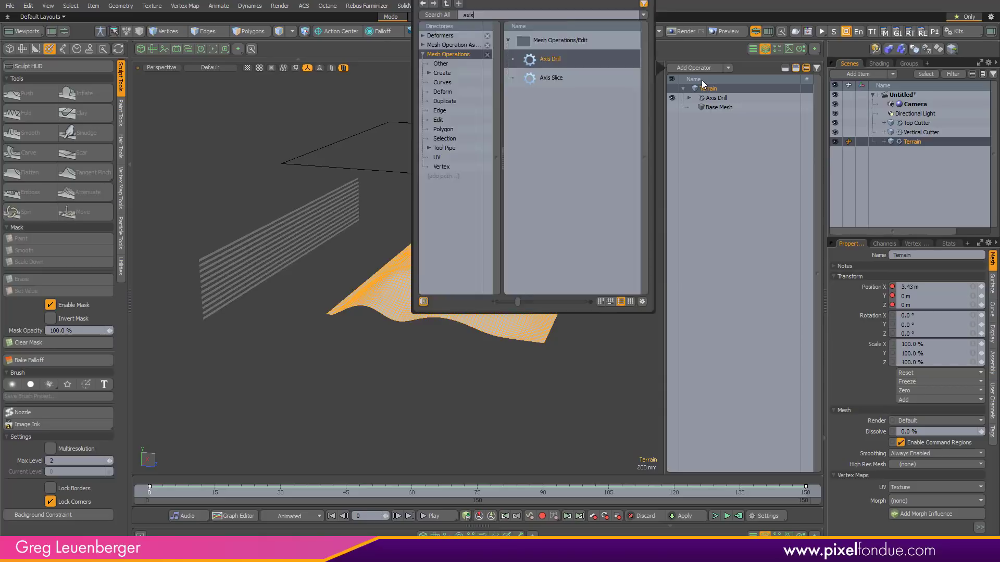
key(Return)
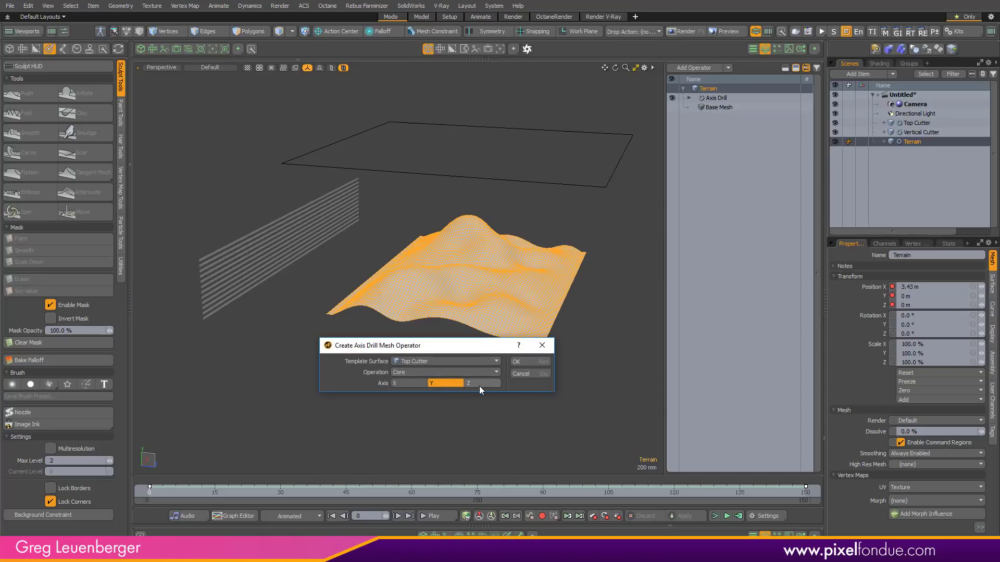
click(424, 362)
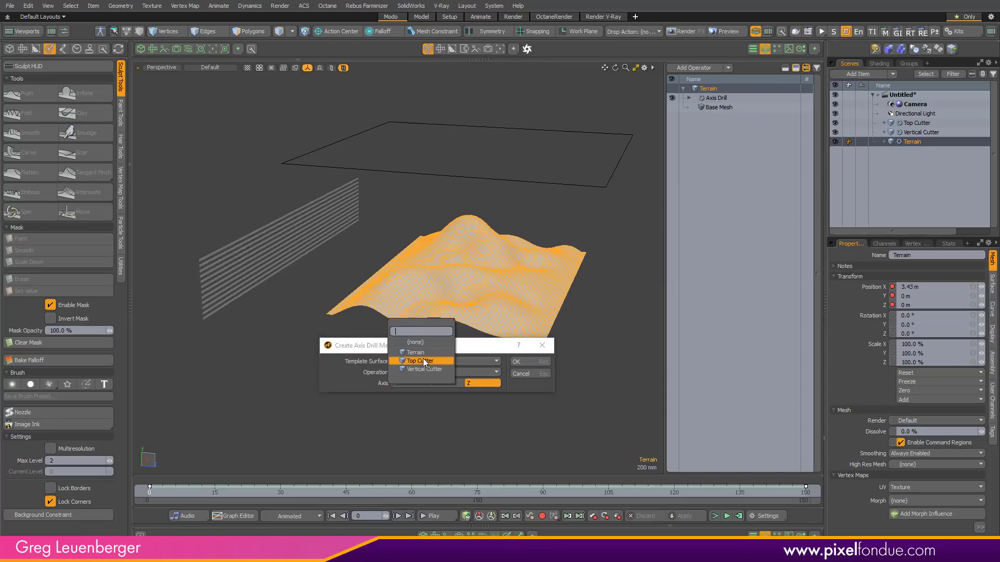
click(427, 368)
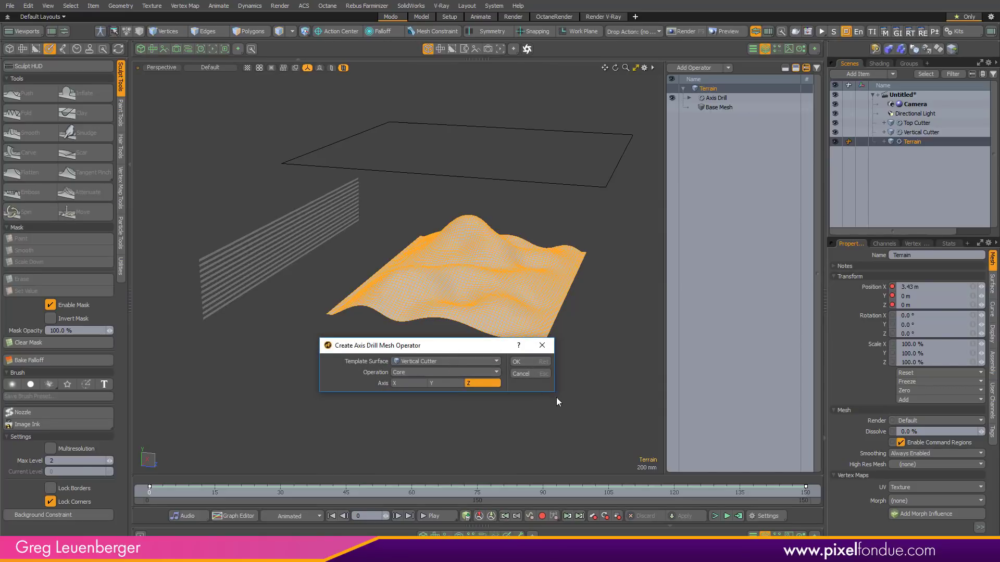
click(531, 363)
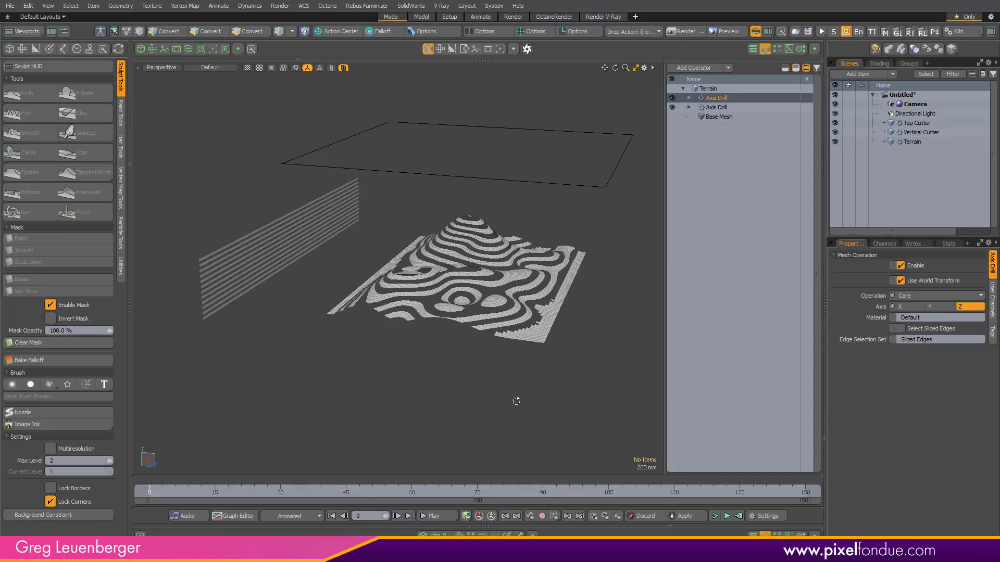
alt+drag(516, 405, 430, 358)
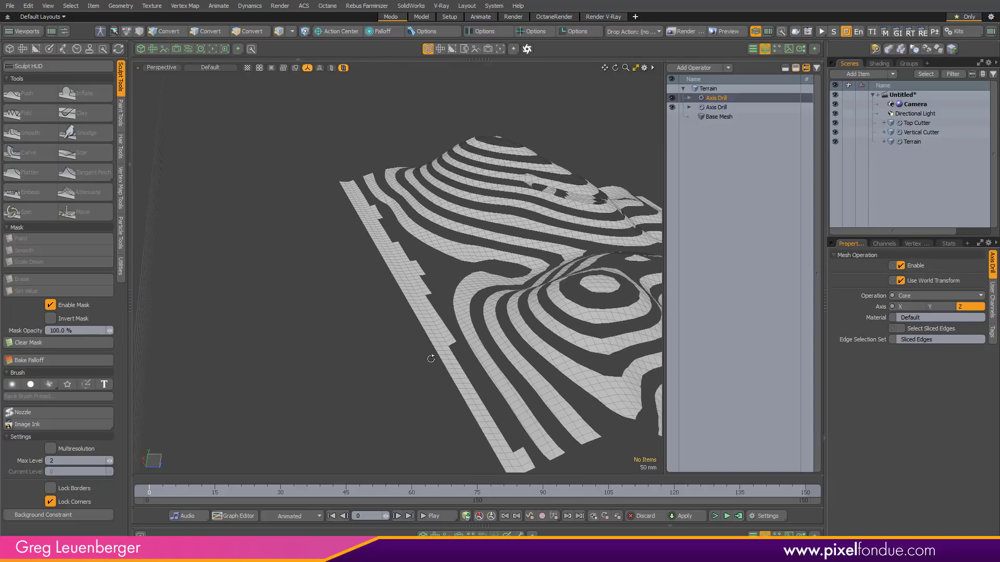
ctrl+alt+drag(492, 417, 369, 314)
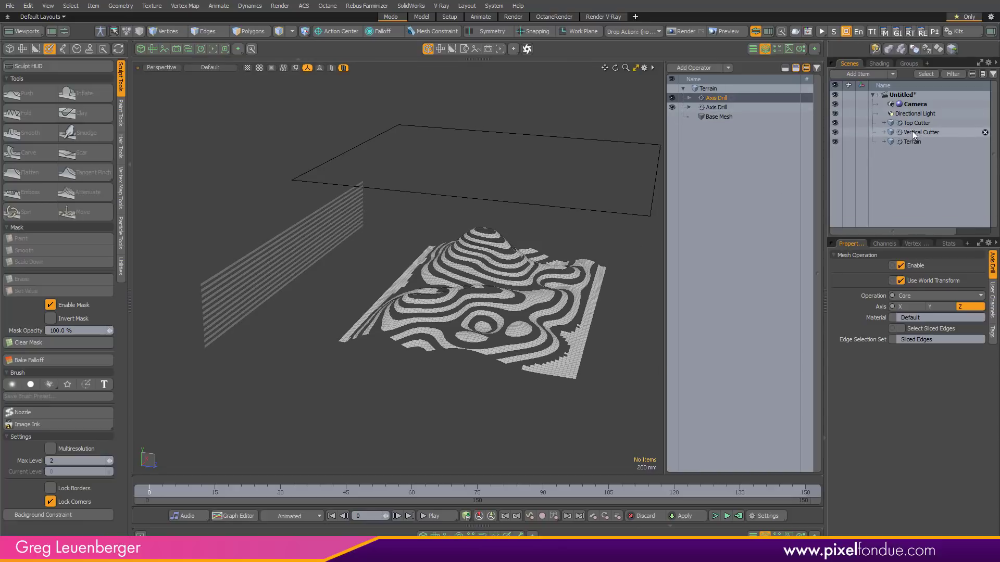
Raise the Vertical Cutter's Cube along Y to about 15 mm and check how the terrain's contour bands shift.
click(942, 131)
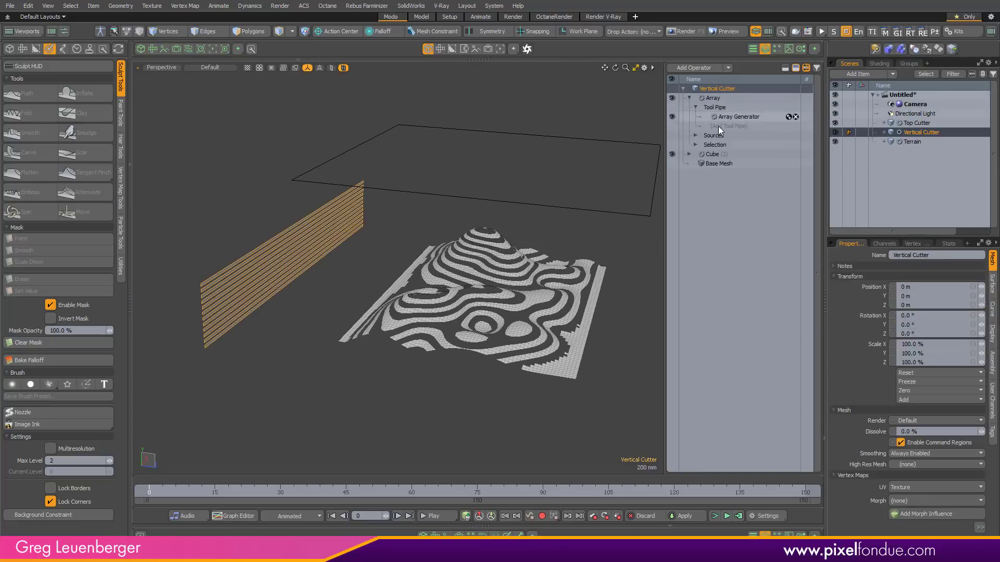
ctrl+alt+drag(476, 362, 503, 365)
click(736, 117)
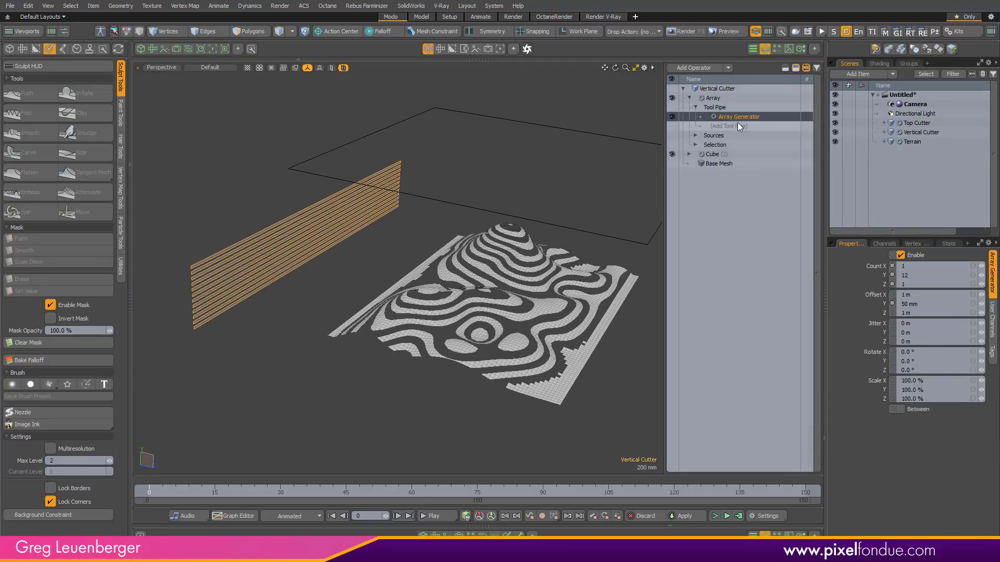
click(715, 154)
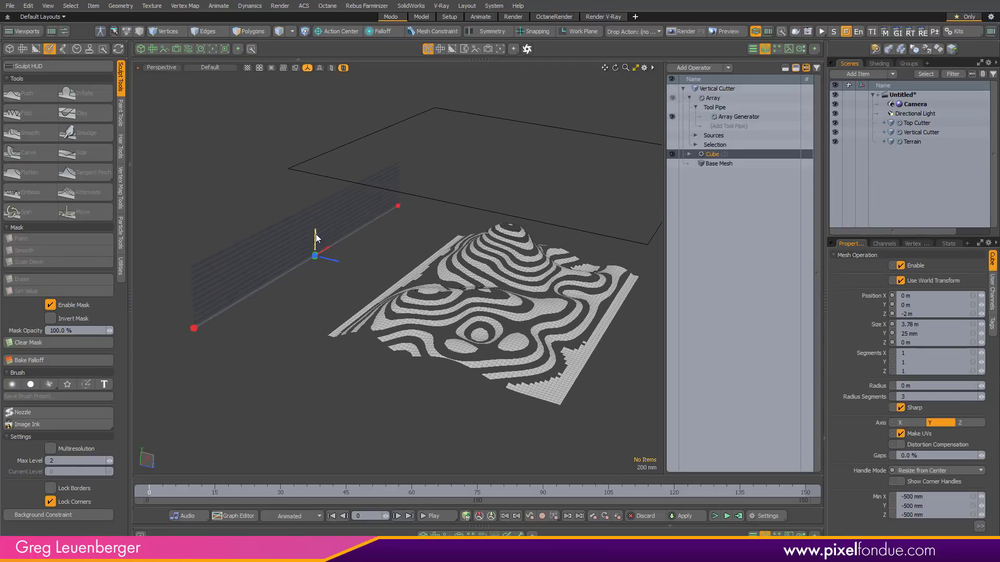
drag(315, 239, 315, 237)
alt+drag(355, 268, 423, 307)
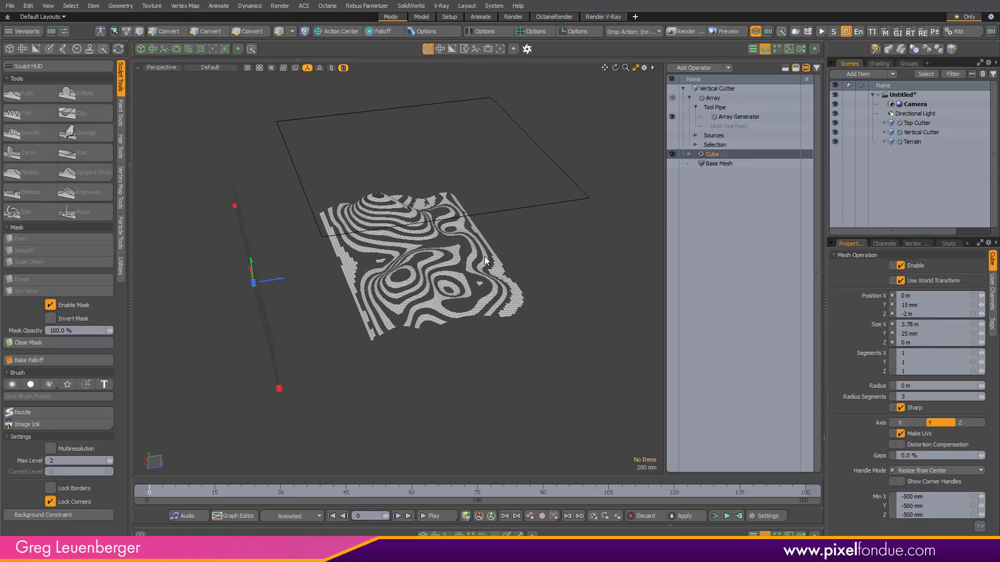
Change the operation of Terrain's uppermost Axis Drill to Stencil and inspect the sliced mesh.
click(732, 98)
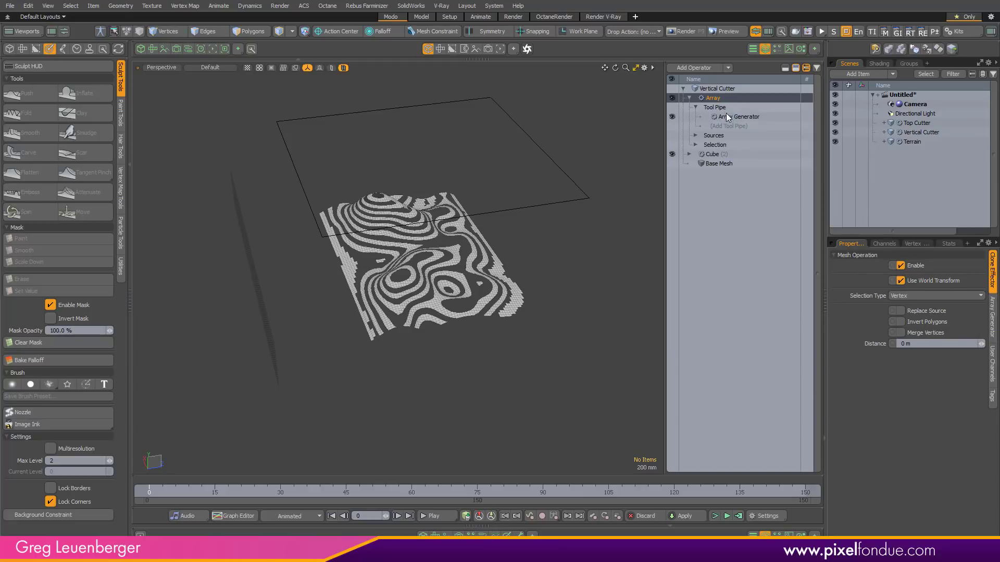
click(911, 141)
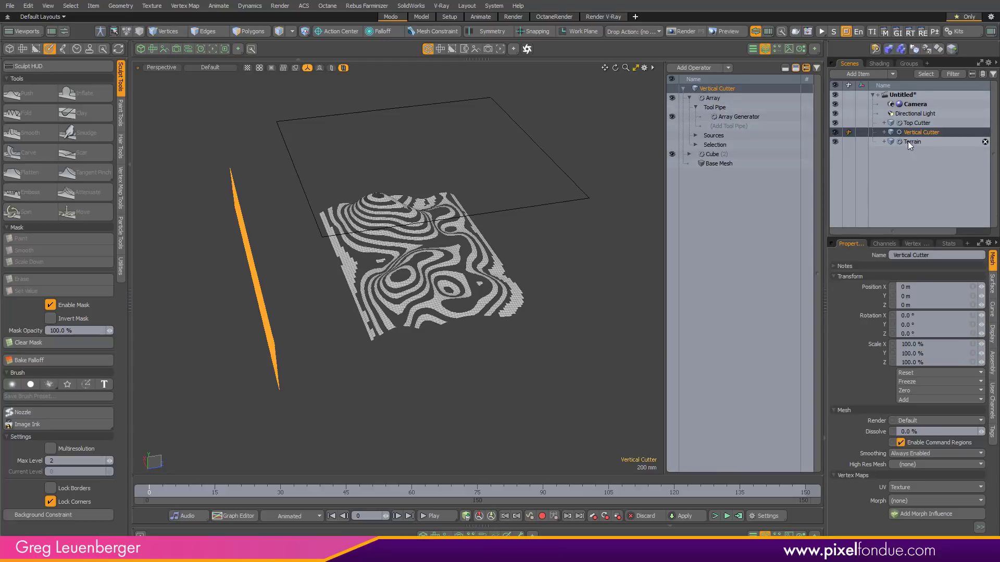
click(721, 98)
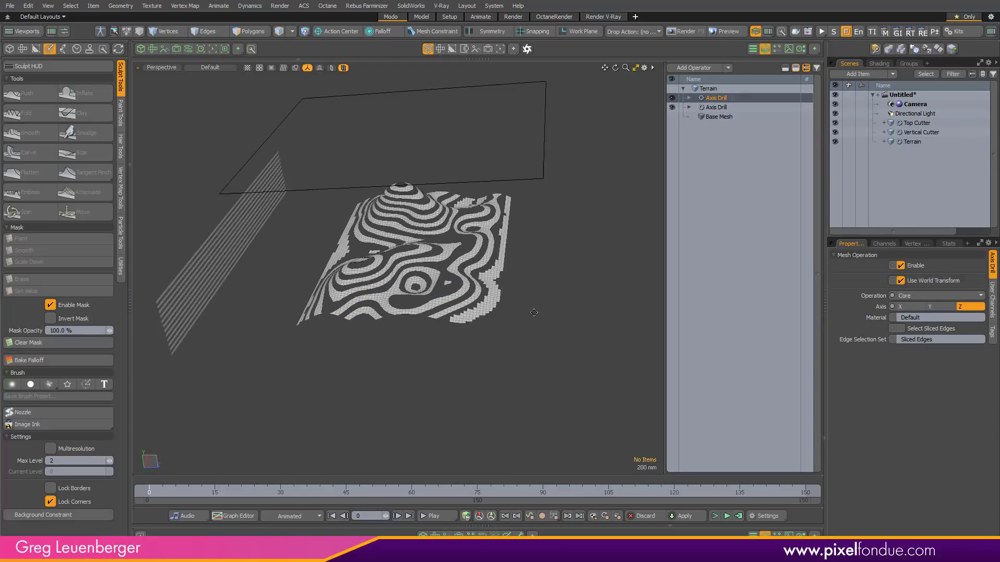
click(924, 295)
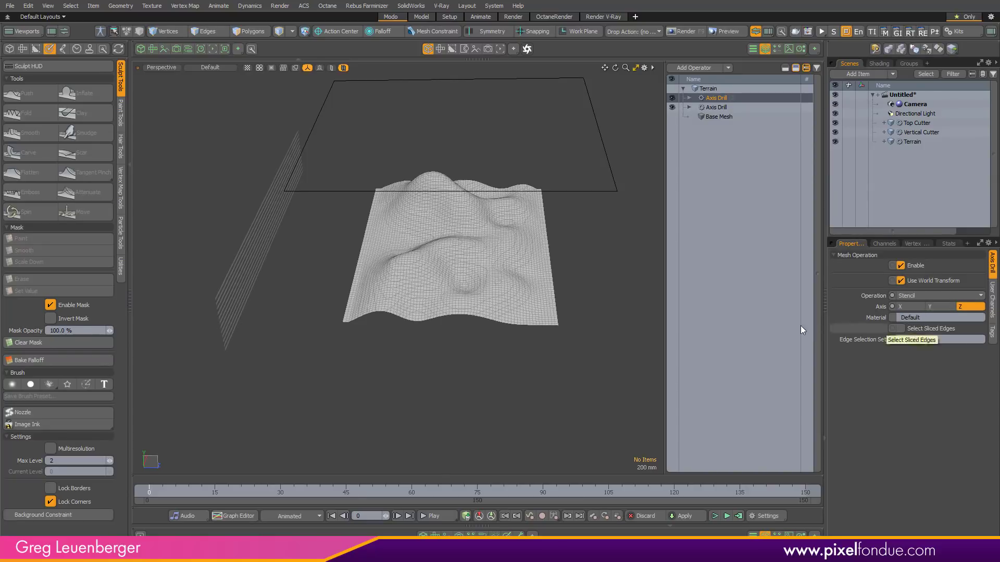
alt+drag(568, 338, 461, 278)
scroll(461, 278, up, 4)
alt+drag(527, 346, 440, 342)
scroll(520, 318, up, 5)
scroll(440, 341, down, 5)
scroll(440, 341, down, 5)
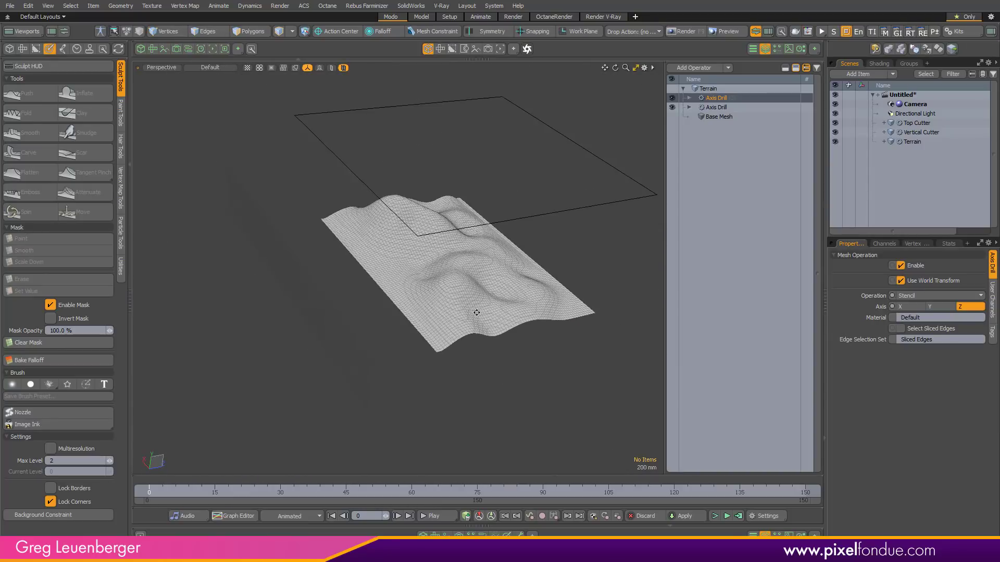
Add an Edges to Curves mesh operation above the Axis Drills in Terrain's operation stack.
click(697, 68)
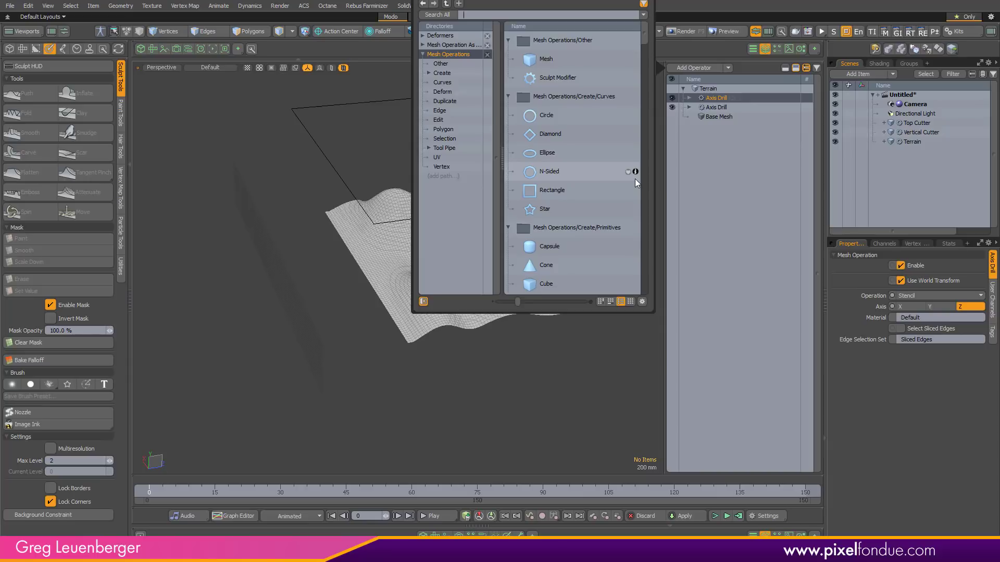
text(edges)
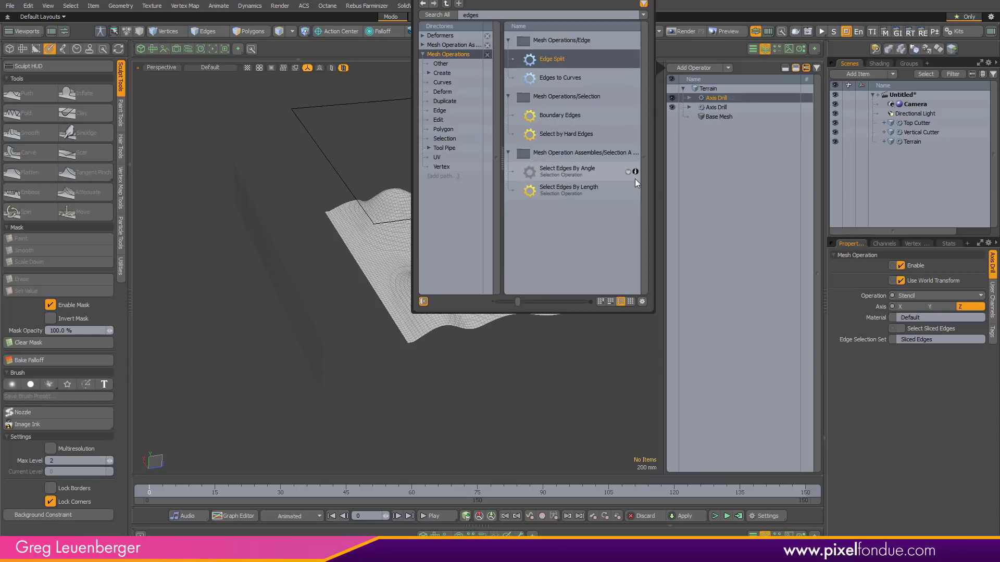
double_click(561, 79)
mouse_move(602, 284)
alt+mouse_down()
mouse_move(573, 285)
mouse_move(588, 286)
alt+mouse_up()
Add a Select by Previous Operation selection to Edges to Curves, with Axis Drill (2) as its source item.
click(689, 98)
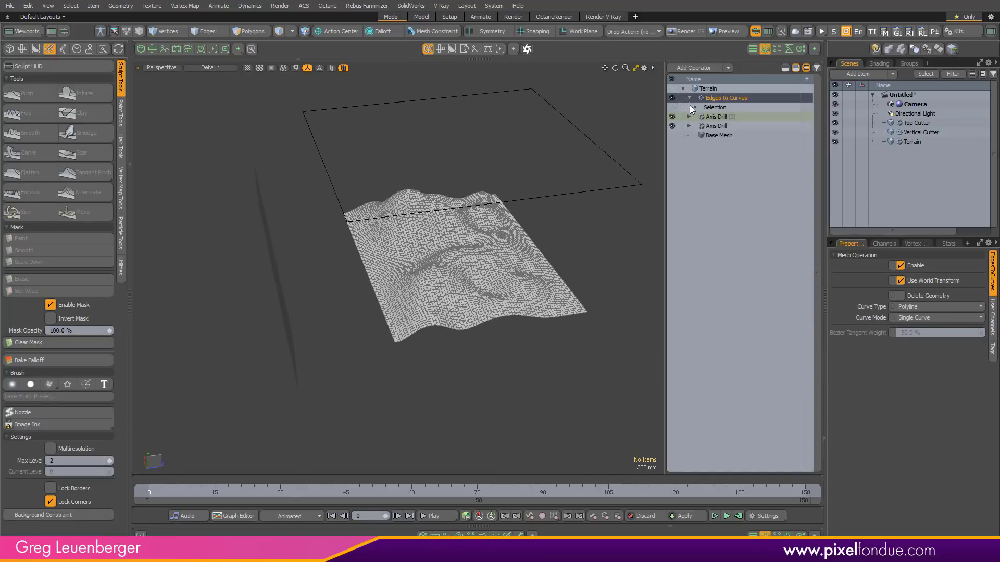
click(727, 116)
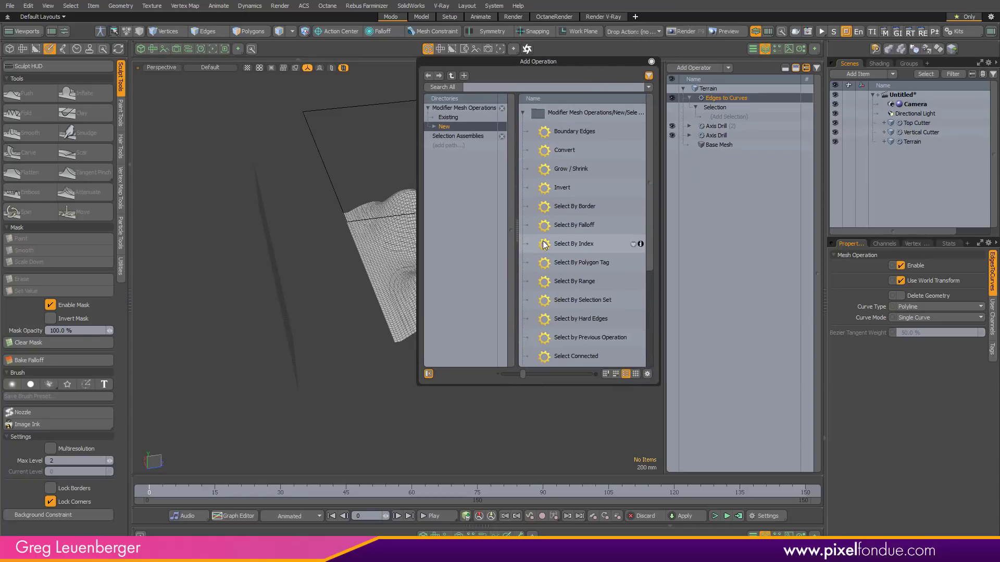
double_click(590, 339)
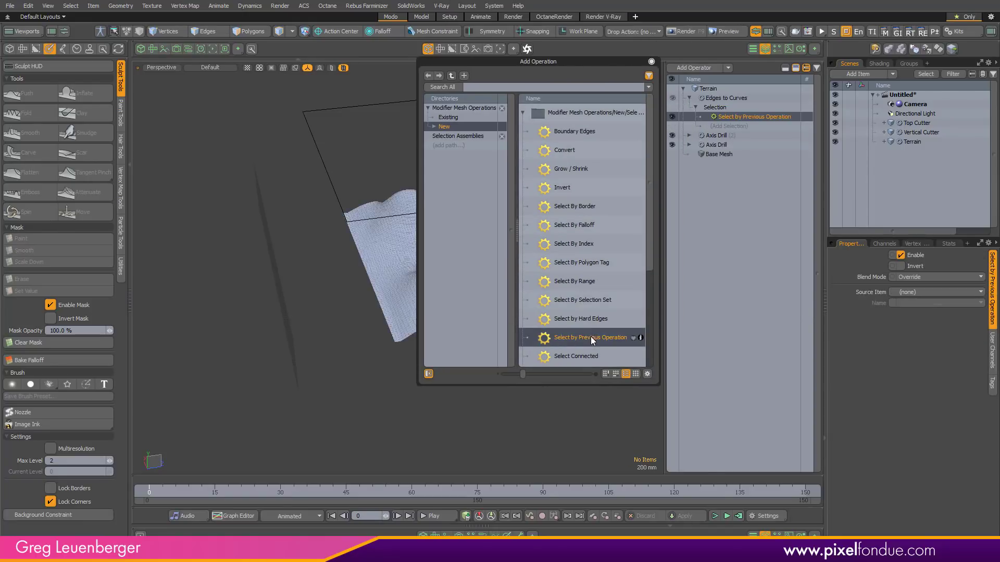
click(908, 294)
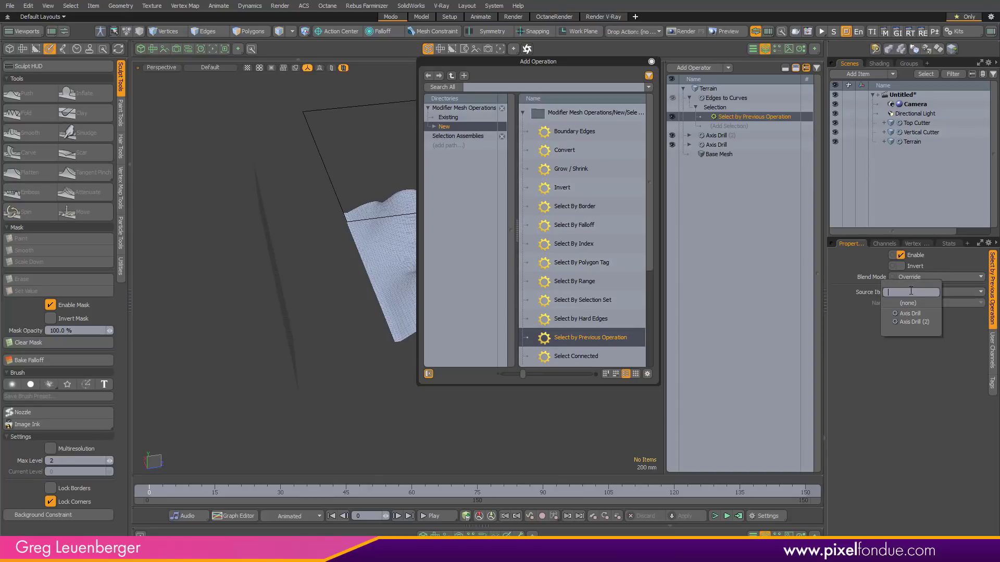
click(913, 322)
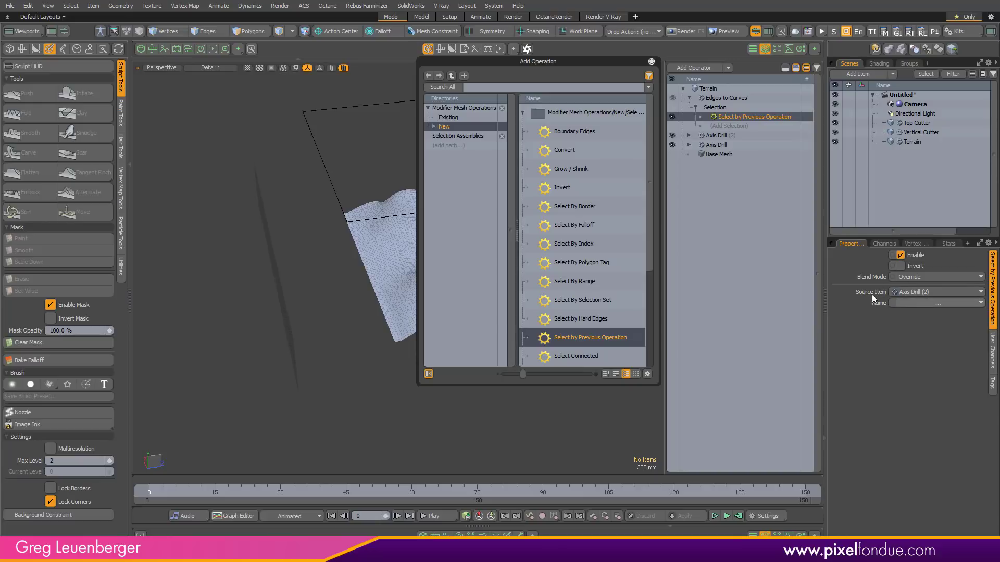
Set the name in Select by Previous Operation to Intersecting Edges and dismiss the operation browser.
click(907, 304)
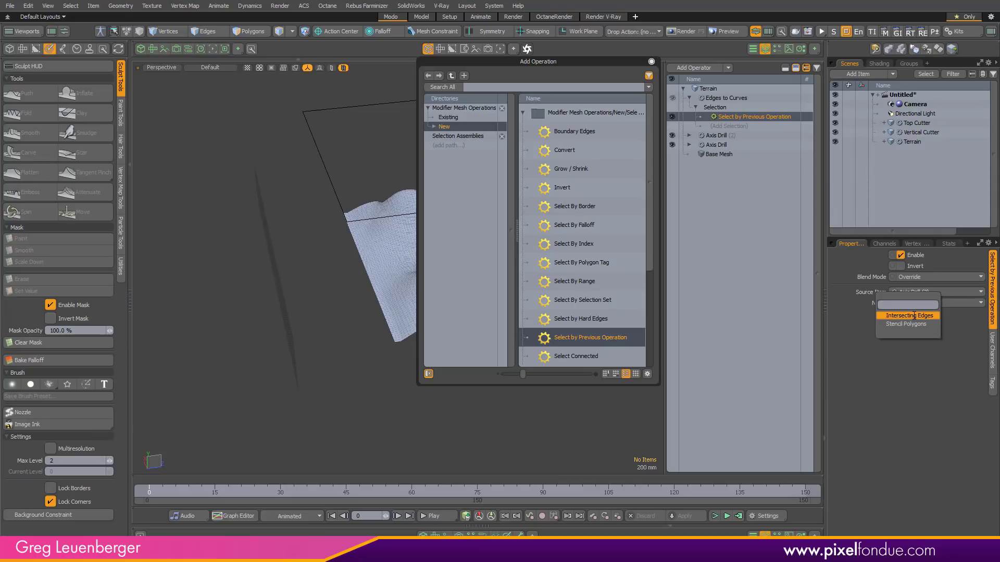
click(907, 316)
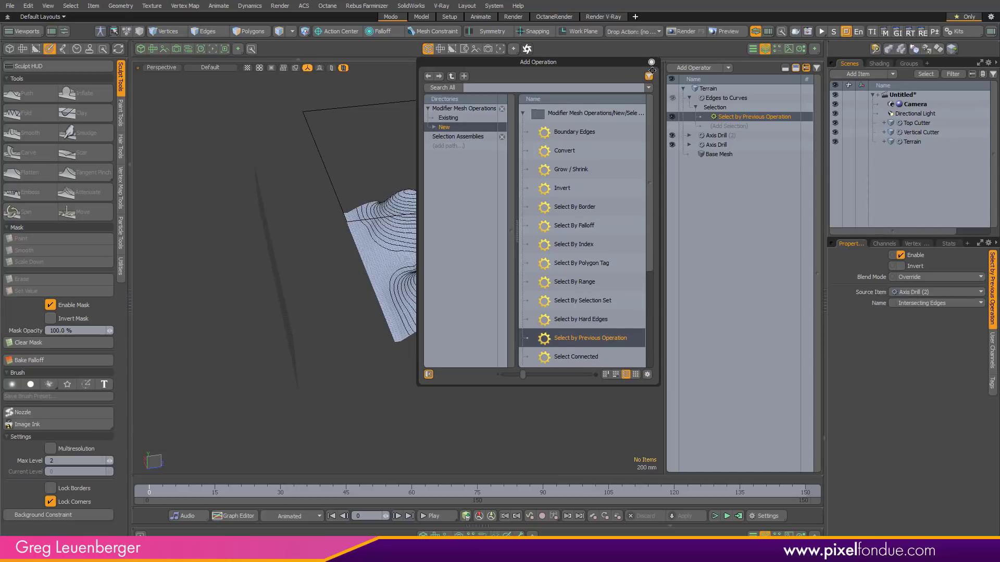
click(722, 99)
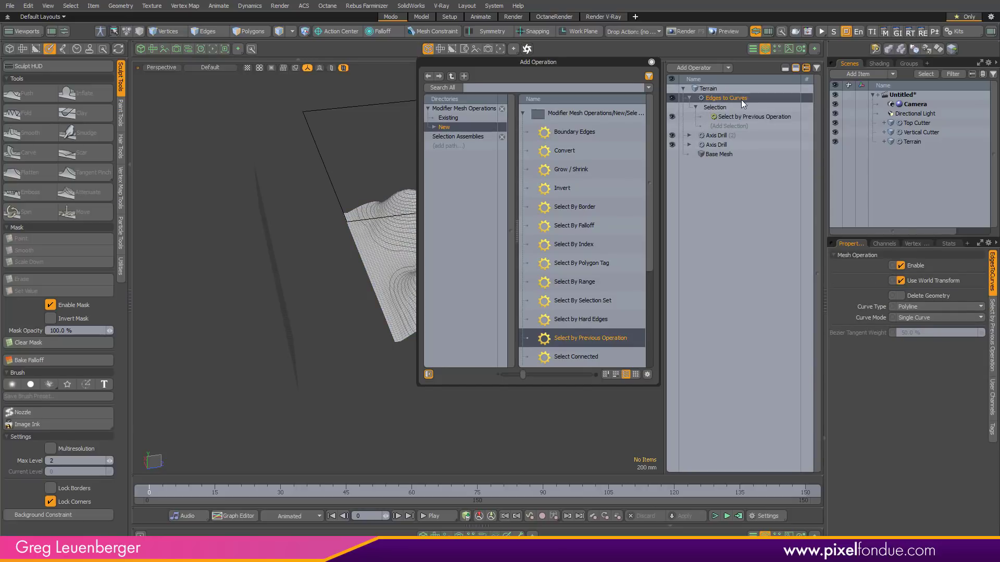
click(651, 62)
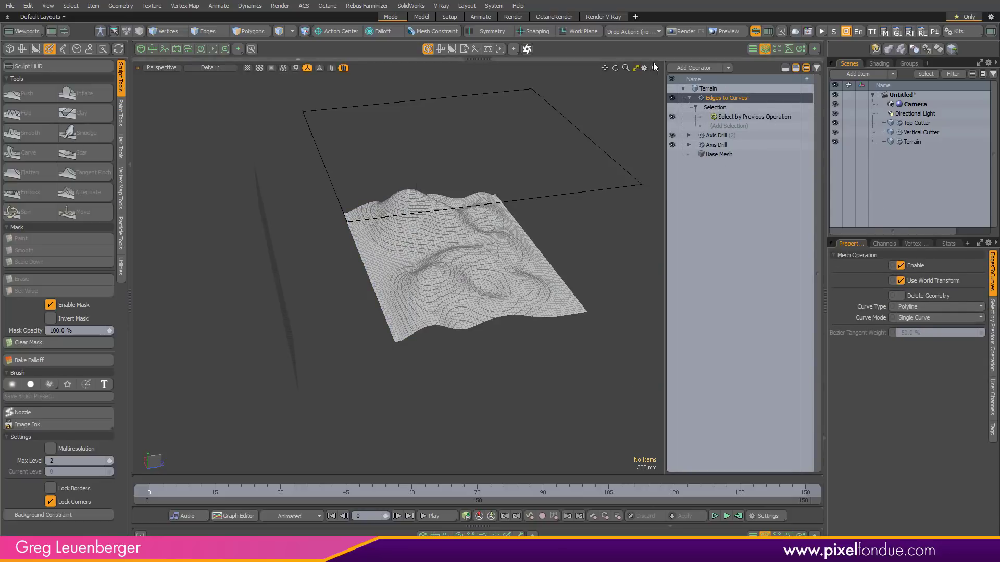
Enable Delete Geometry on Edges to Curves so only the contour curves remain.
scroll(535, 290, up, 5)
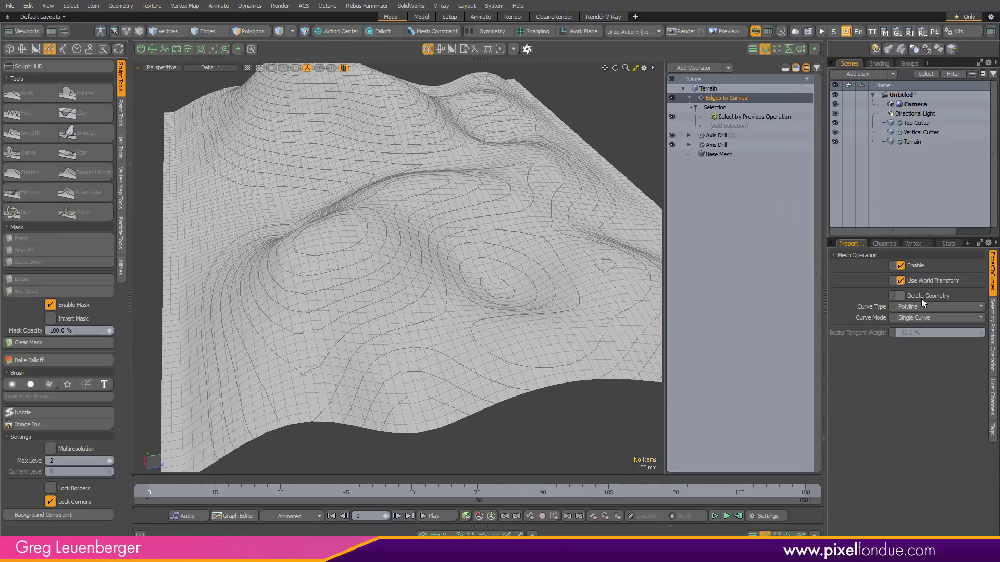
click(920, 298)
alt+drag(570, 301, 492, 328)
scroll(492, 328, down, 2)
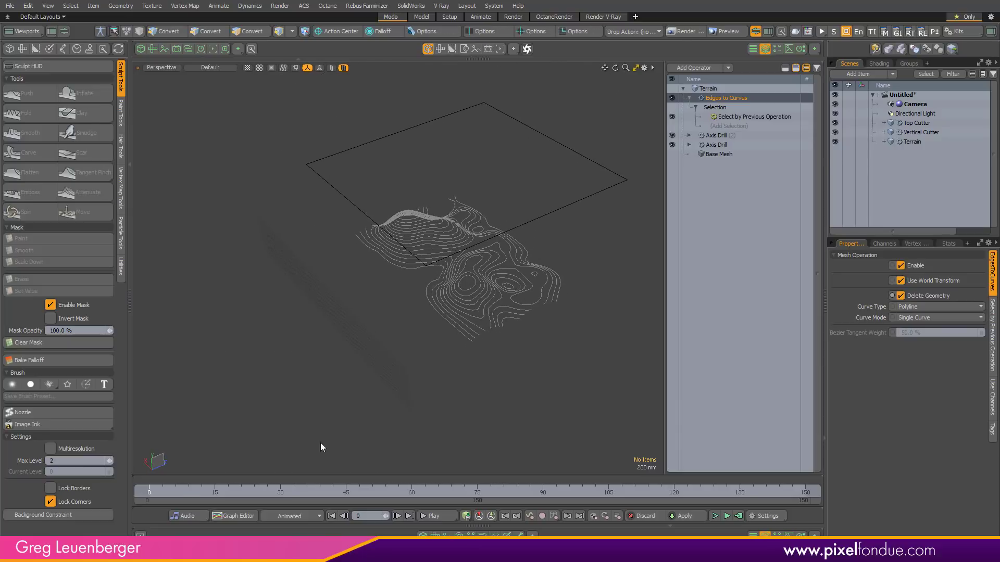
At frame 60, refresh the contour curves by switching the uppermost Axis Drill's operation to Tunnel and back to Stencil.
mouse_move(149, 492)
mouse_down()
mouse_move(586, 492)
mouse_move(149, 492)
mouse_move(411, 492)
mouse_up()
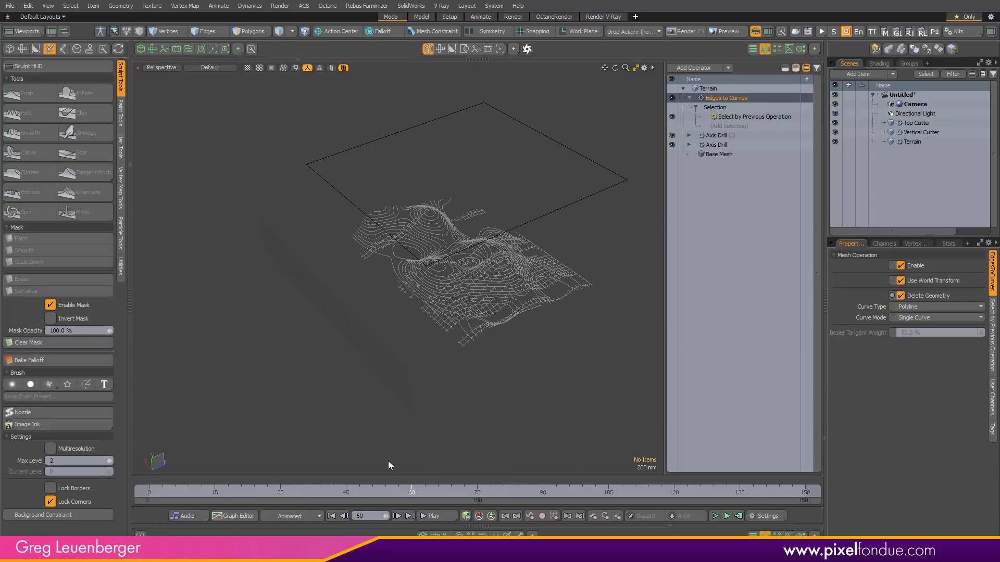
ctrl+alt+drag(470, 300, 449, 306)
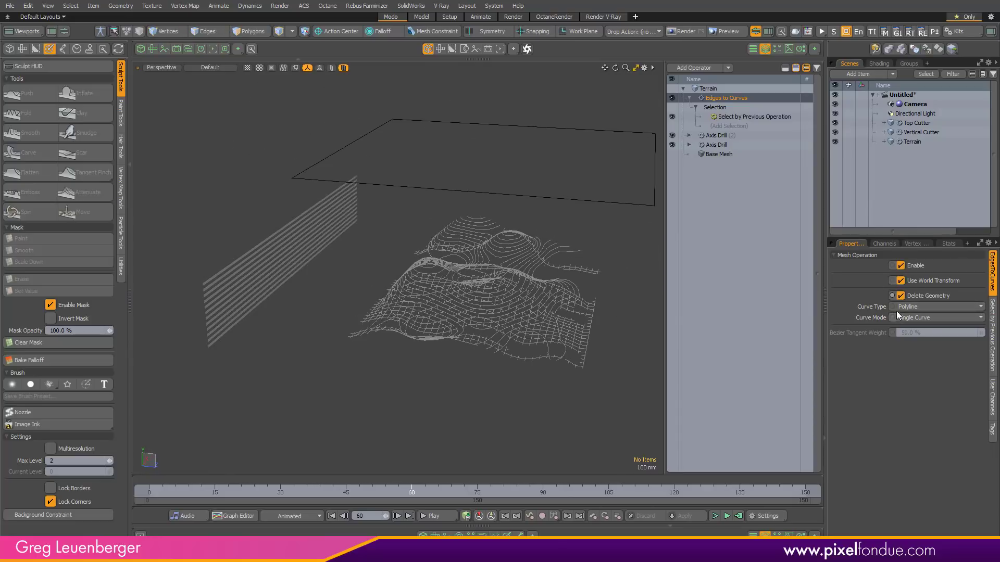
click(716, 136)
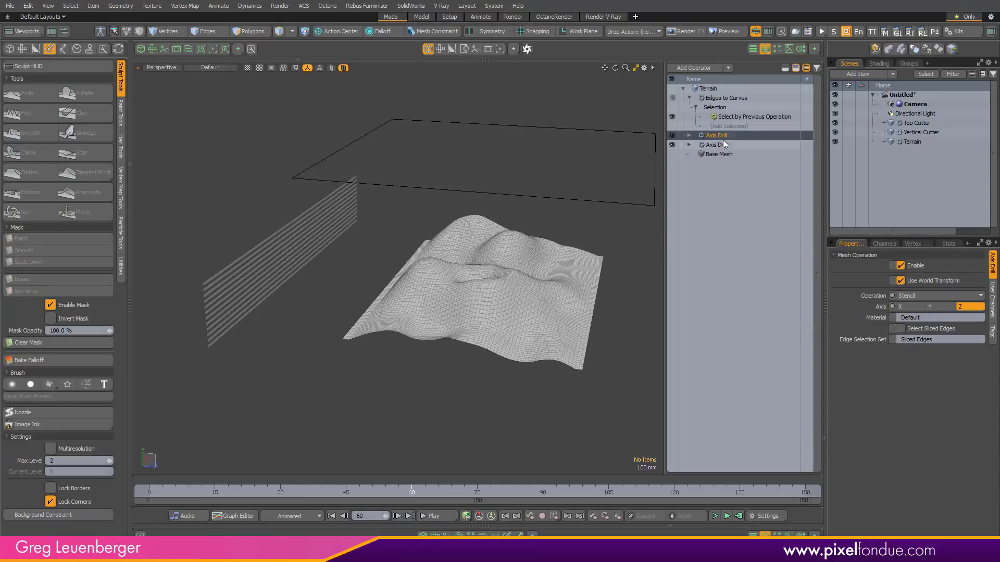
click(913, 295)
click(913, 287)
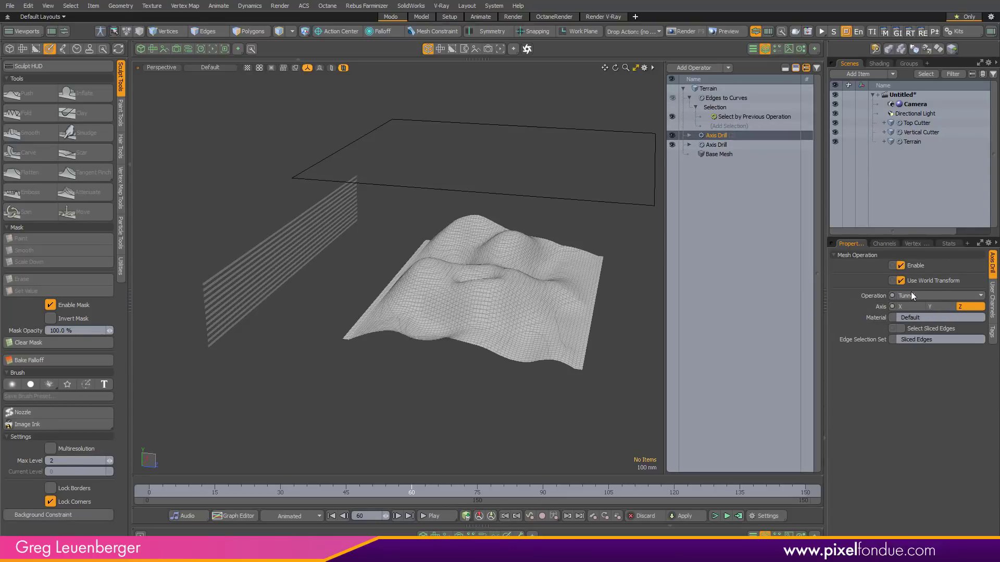
click(911, 294)
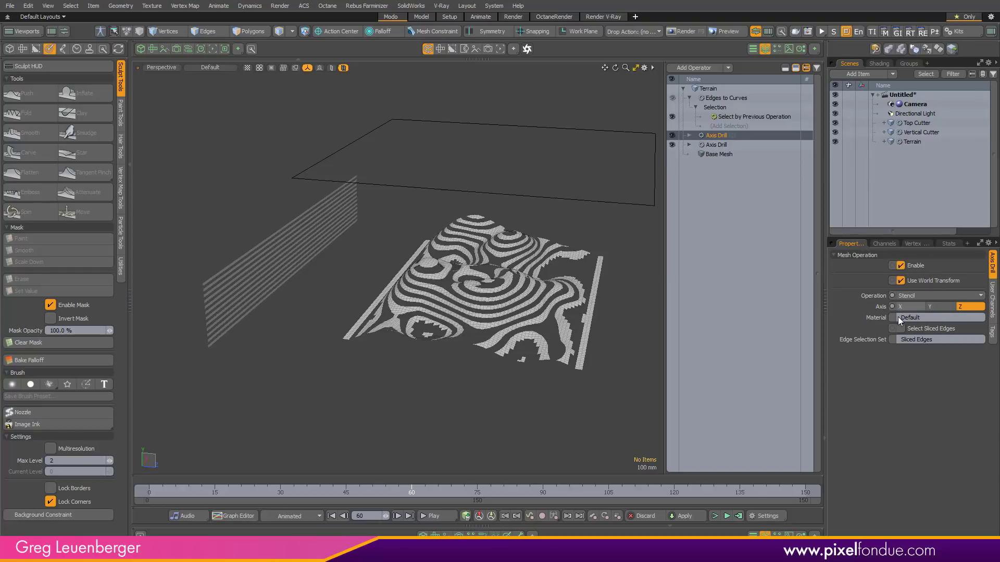
click(720, 98)
alt+drag(479, 324, 493, 272)
alt+drag(516, 393, 562, 402)
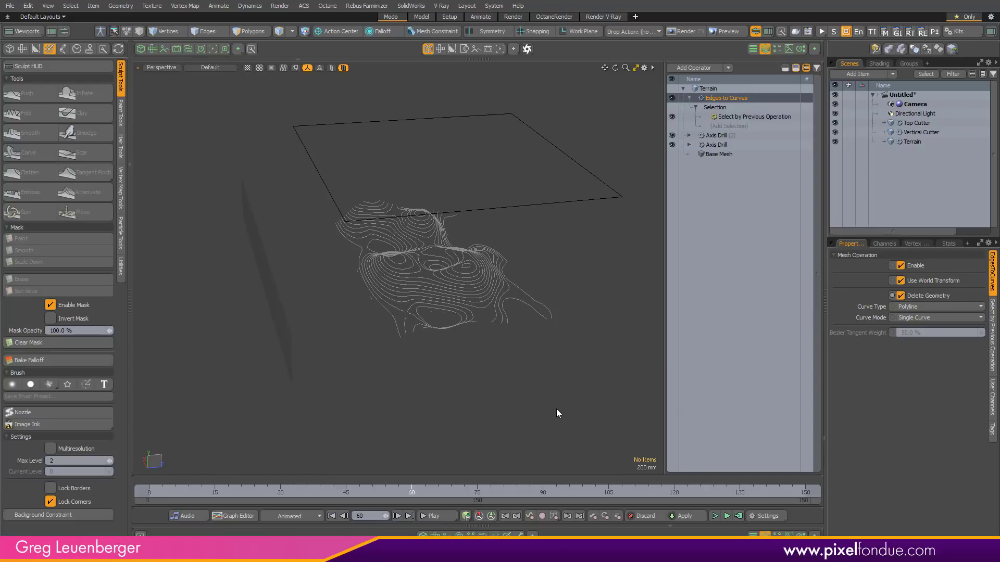
Switch the viewport to the Camera view and frame the contour curves.
key(ctrl+space)
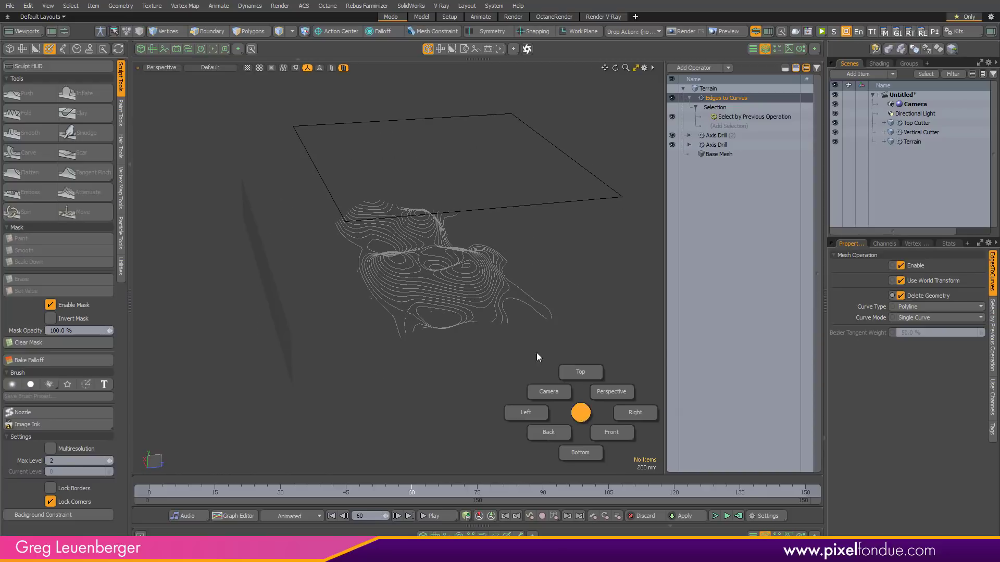
click(537, 358)
alt+drag(506, 296, 464, 295)
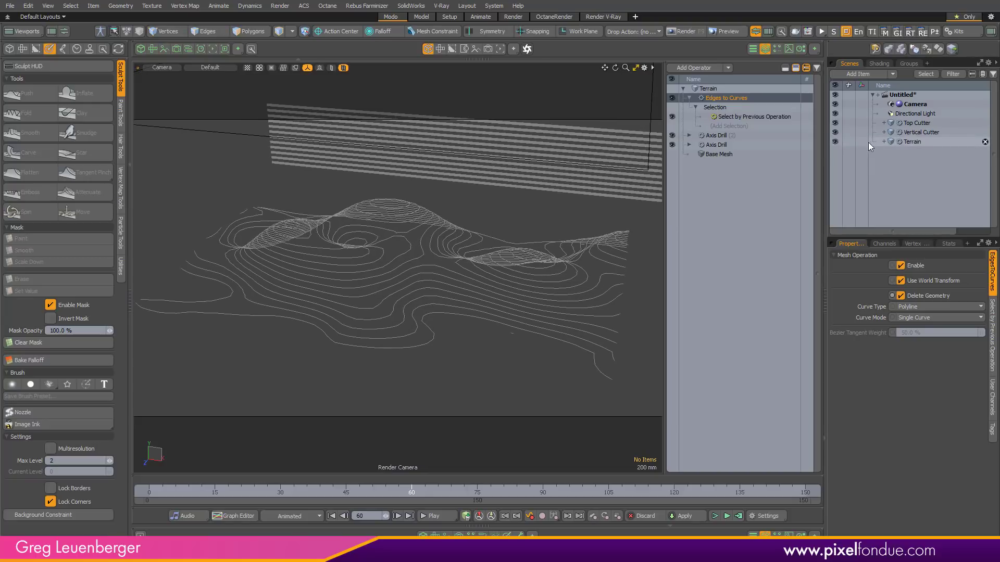
Hide the Top Cutter and Vertical Cutter meshes and refine the camera's framing of the curves.
click(835, 123)
click(835, 132)
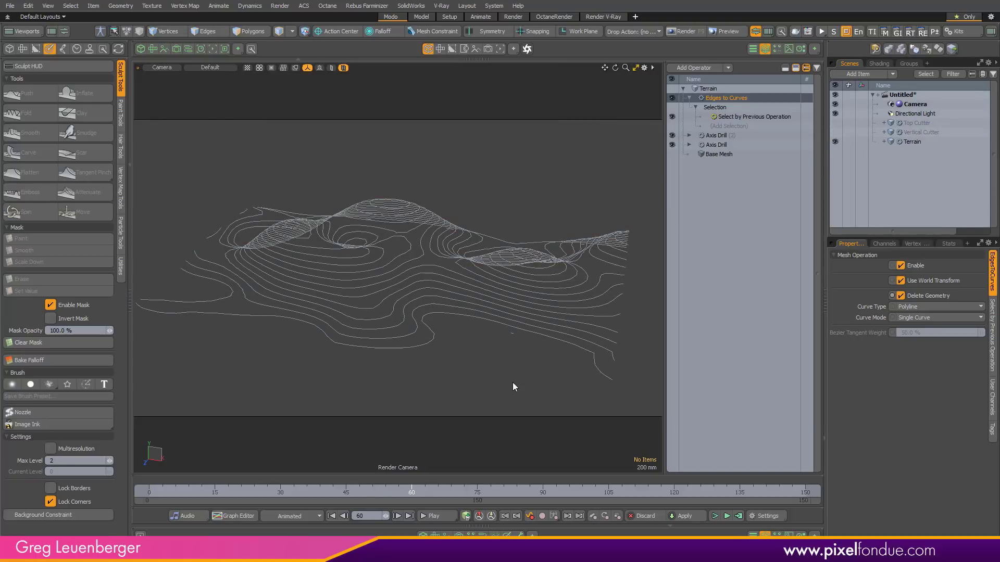
alt+drag(424, 431, 473, 364)
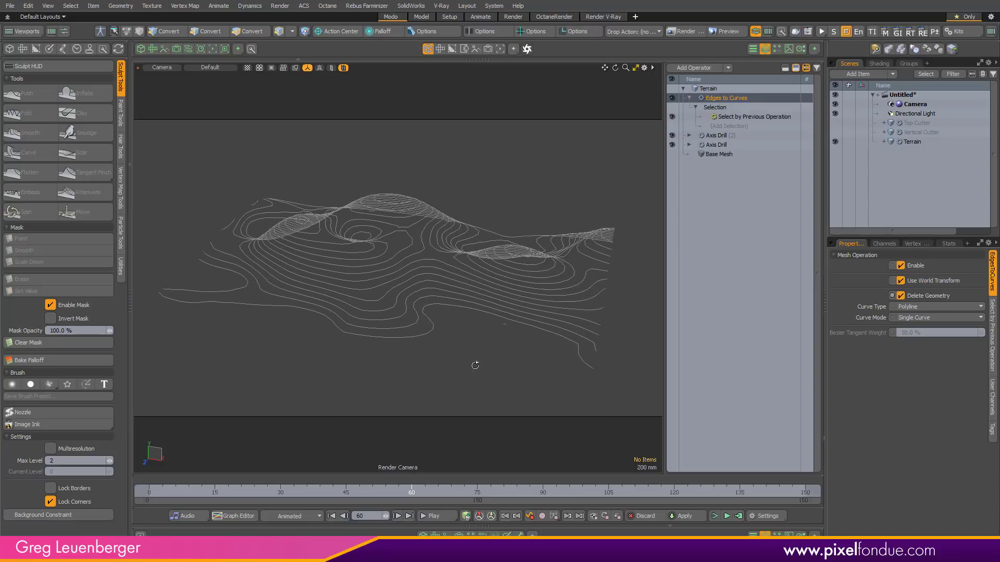
Enable Render Curves in the Terrain mesh's curve settings.
click(918, 143)
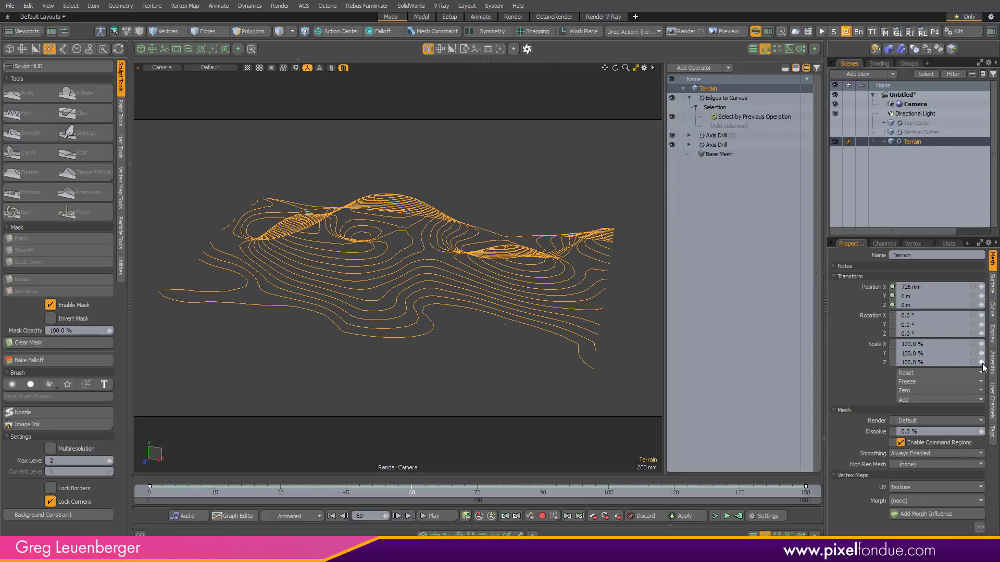
click(993, 311)
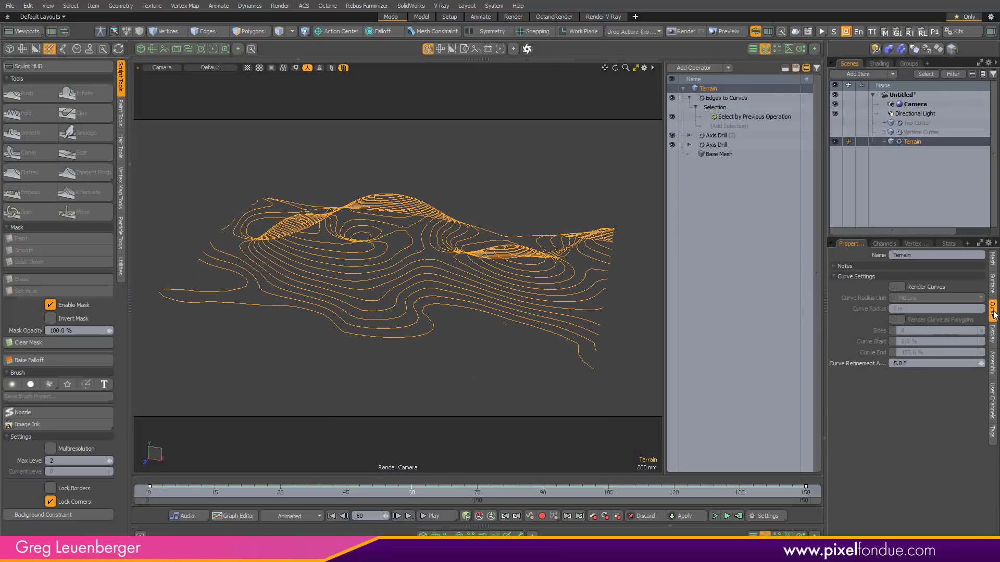
click(934, 287)
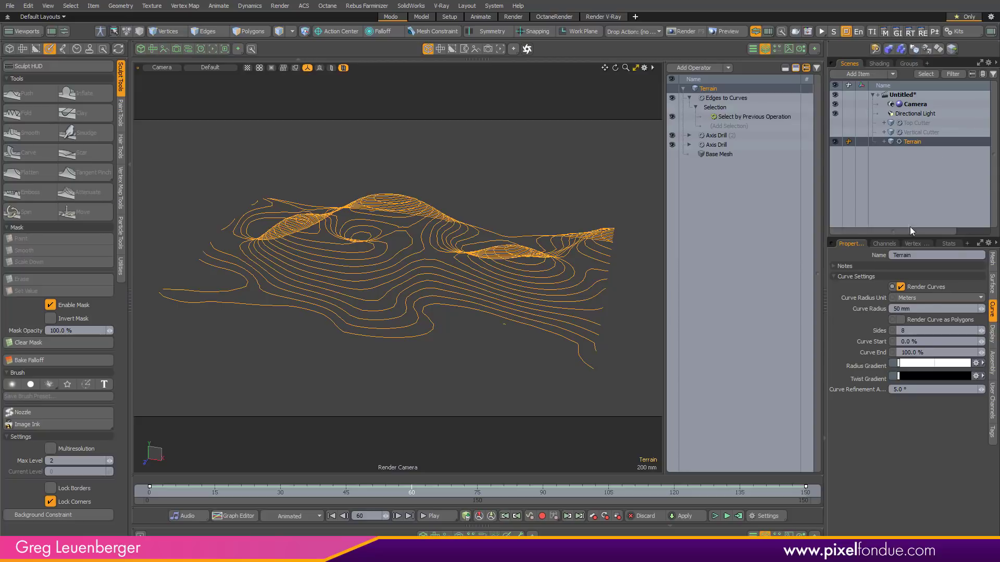
Check the Environment's camera visibility setting in the Shader Tree.
click(879, 64)
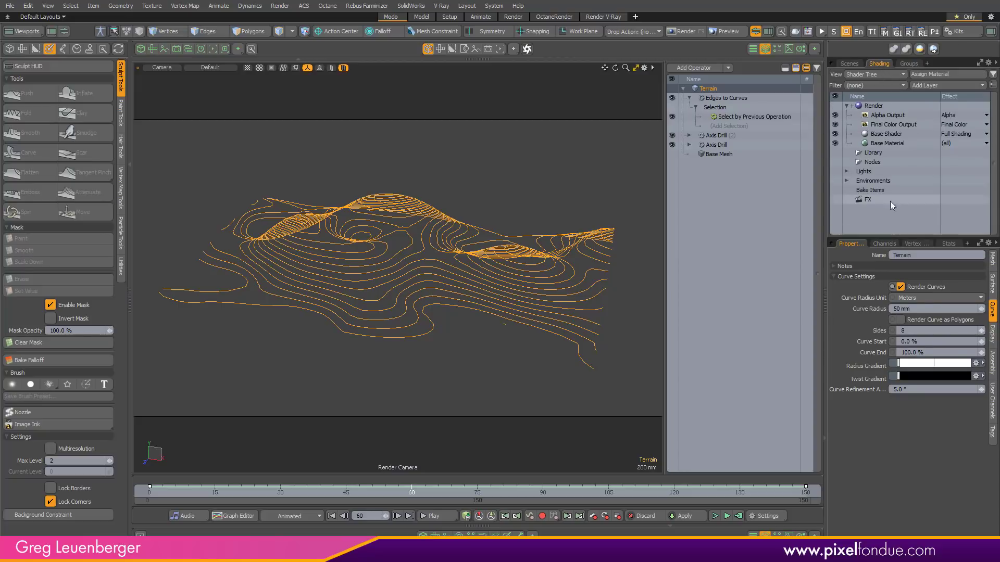
click(865, 180)
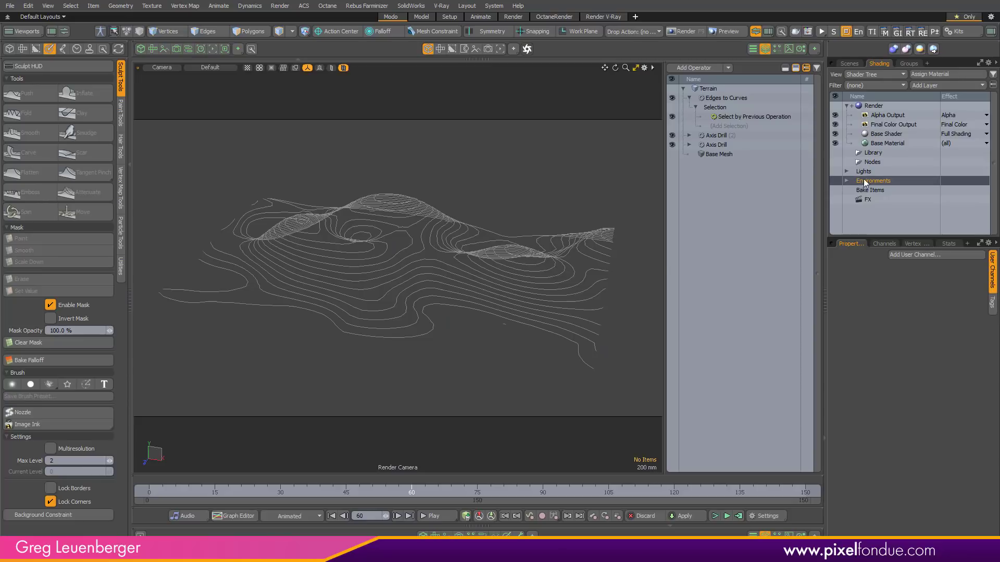
click(876, 190)
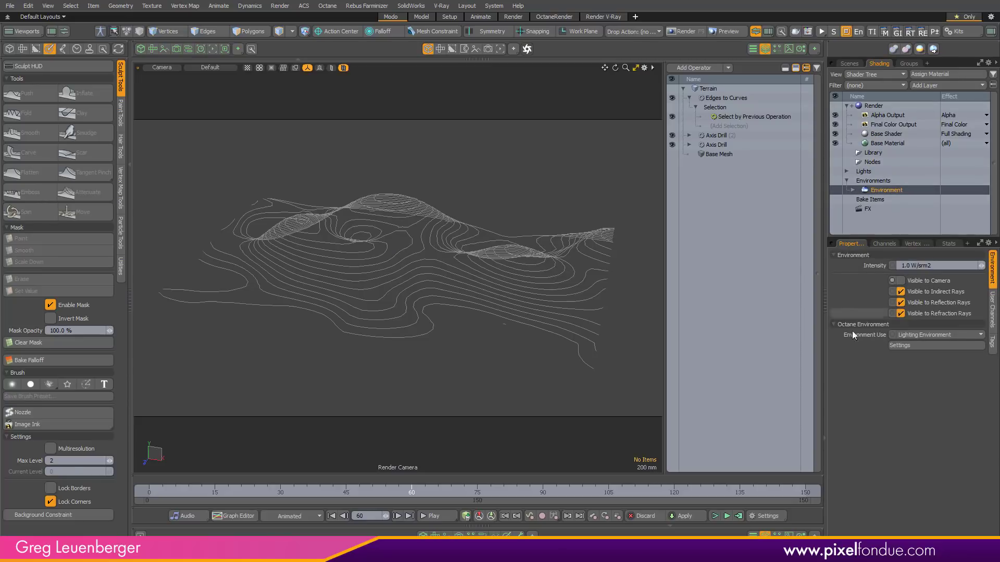
ctrl+click(880, 190)
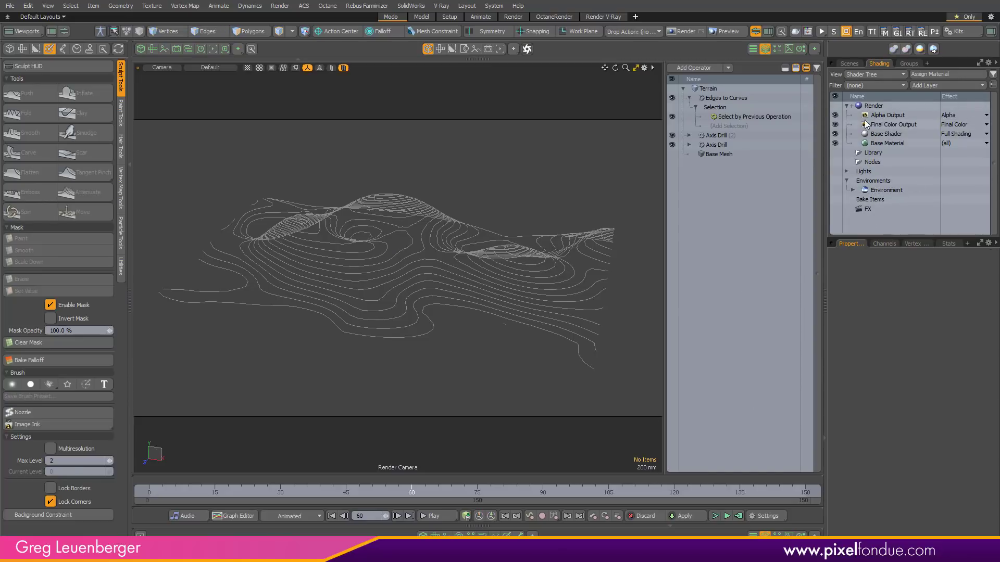
click(856, 64)
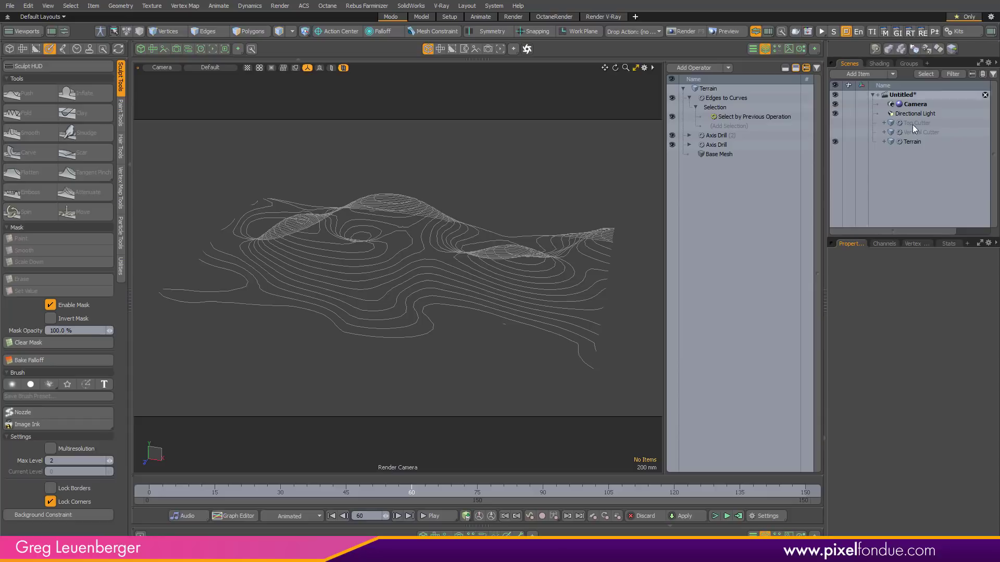
Set the Base Material's diffuse color to a light cyan of 0.46, 0.93, 0.93.
click(882, 64)
click(888, 143)
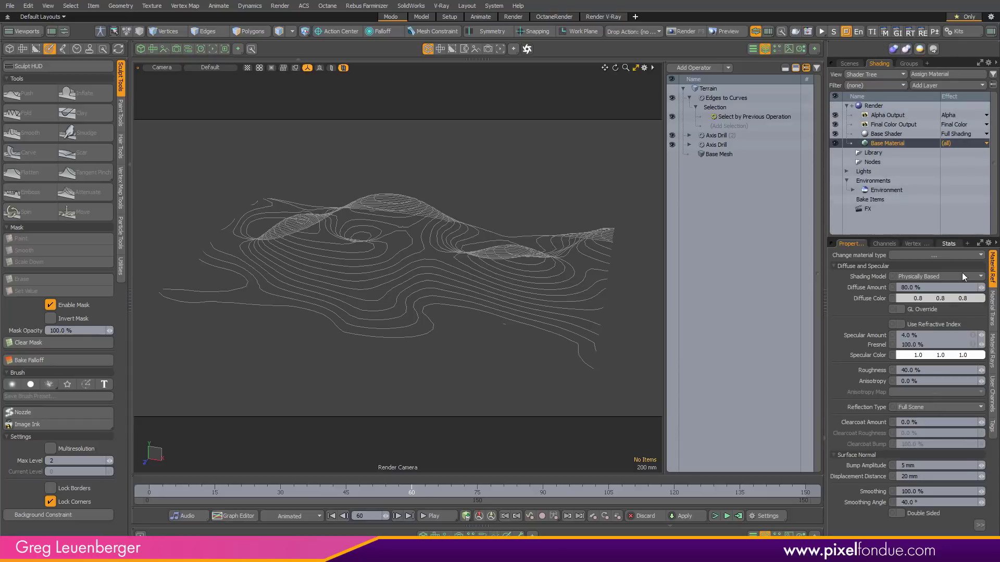
click(903, 301)
drag(642, 238, 587, 237)
click(700, 319)
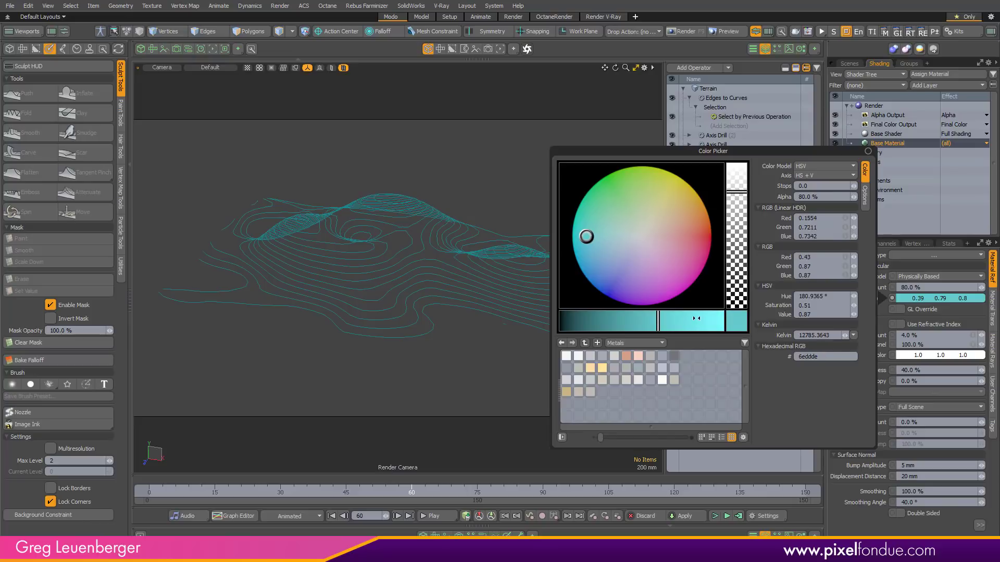
click(868, 152)
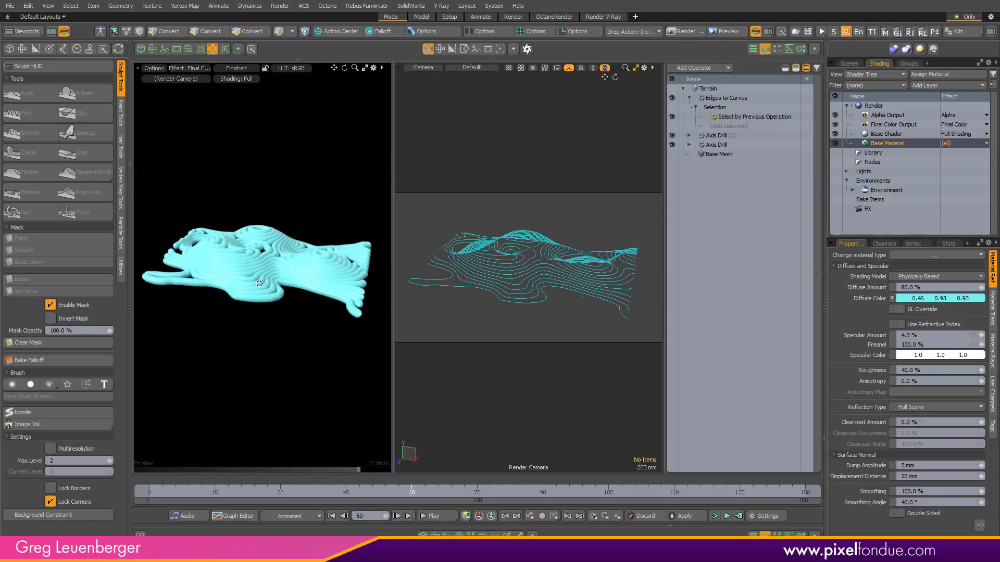
Set Terrain's curve radius to 3 mm and check the rendered contours at frame 42.
mouse_move(250, 286)
alt+mouse_down()
mouse_move(251, 309)
mouse_move(252, 296)
alt+mouse_up()
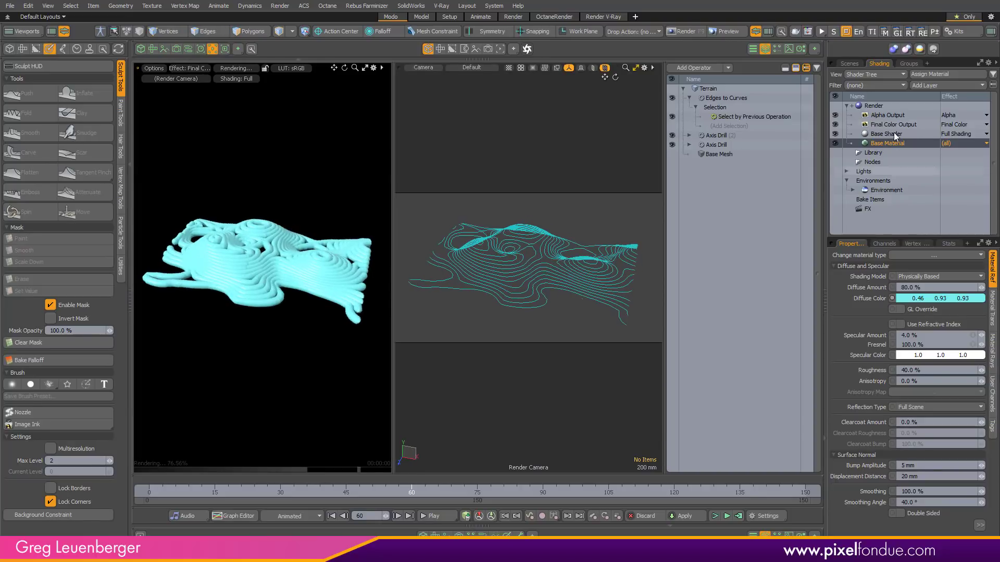
click(709, 89)
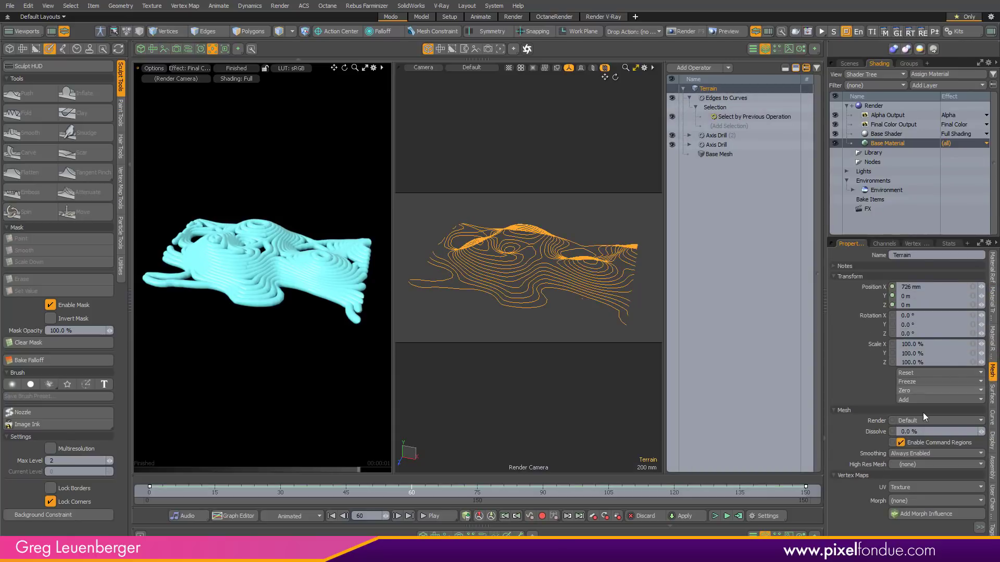
click(992, 417)
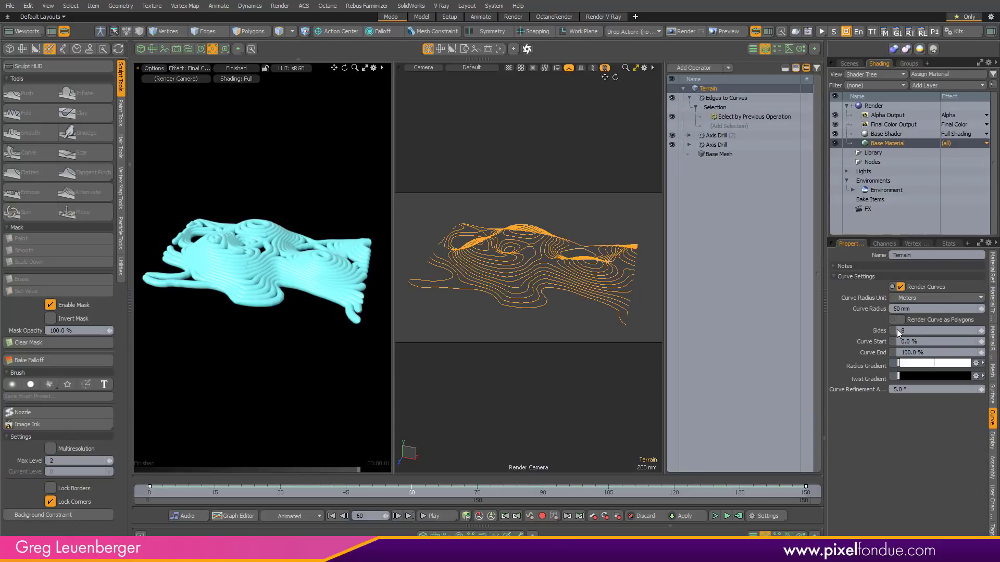
click(916, 309)
text(.003)
key(Return)
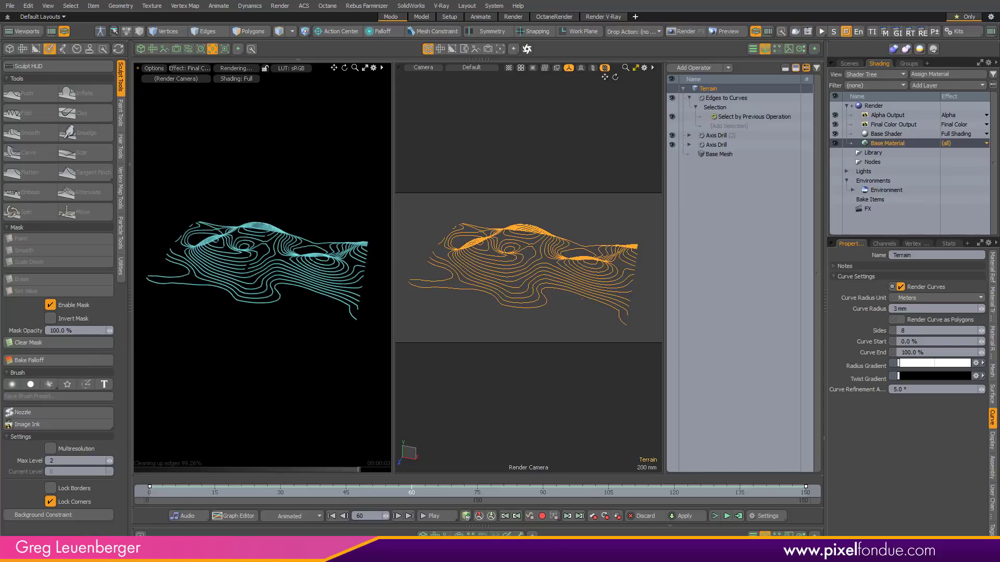
click(334, 496)
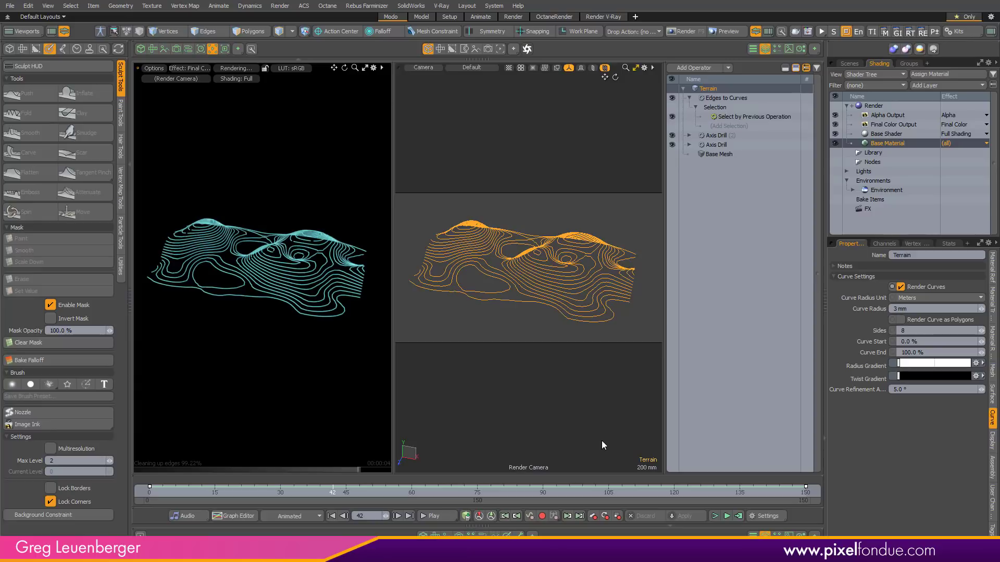
Switch the modelling viewport to an orbited Perspective view of the curves and open the Schematic workspace beneath it.
key(ctrl+space)
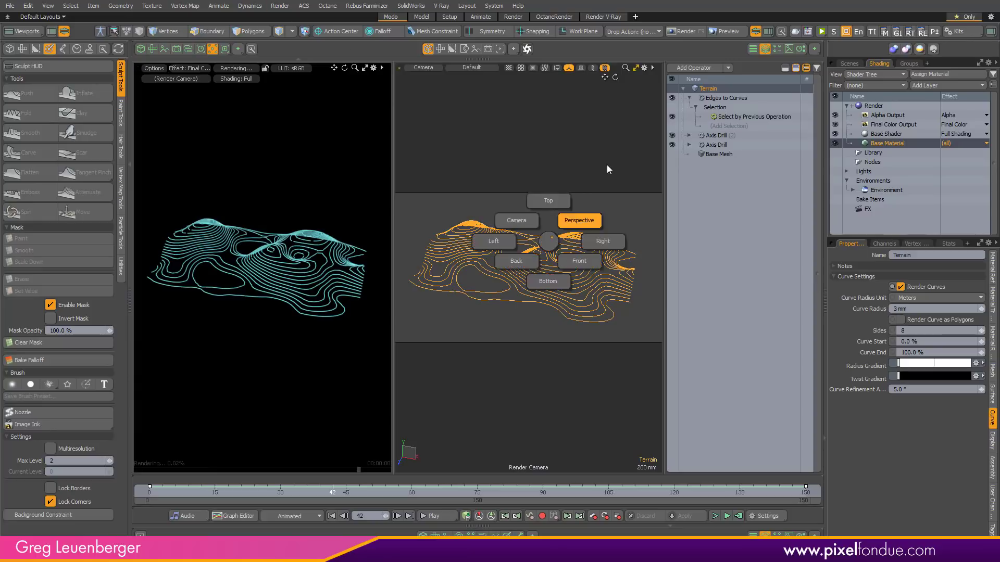
click(607, 168)
ctrl+alt+drag(576, 250, 458, 278)
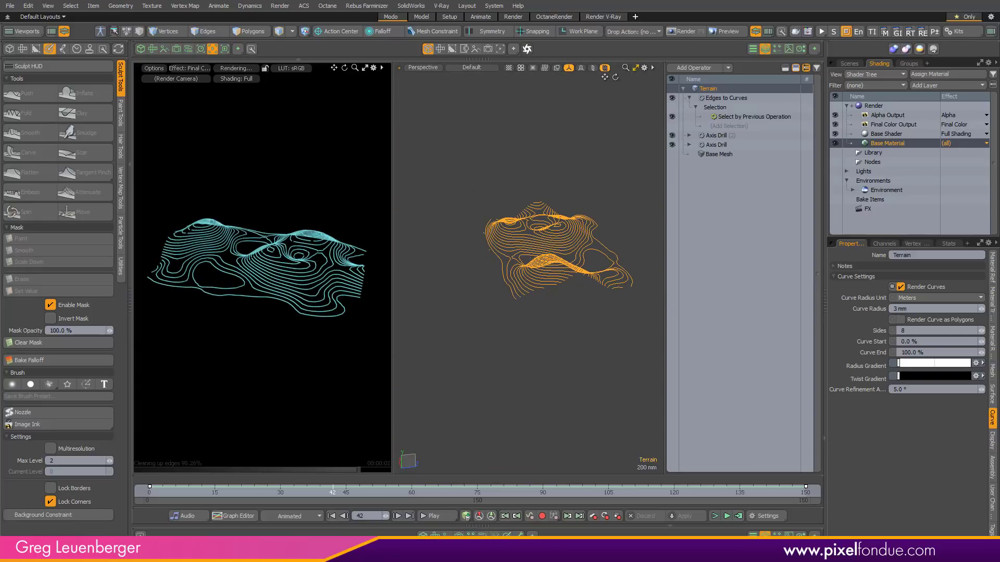
key(F3)
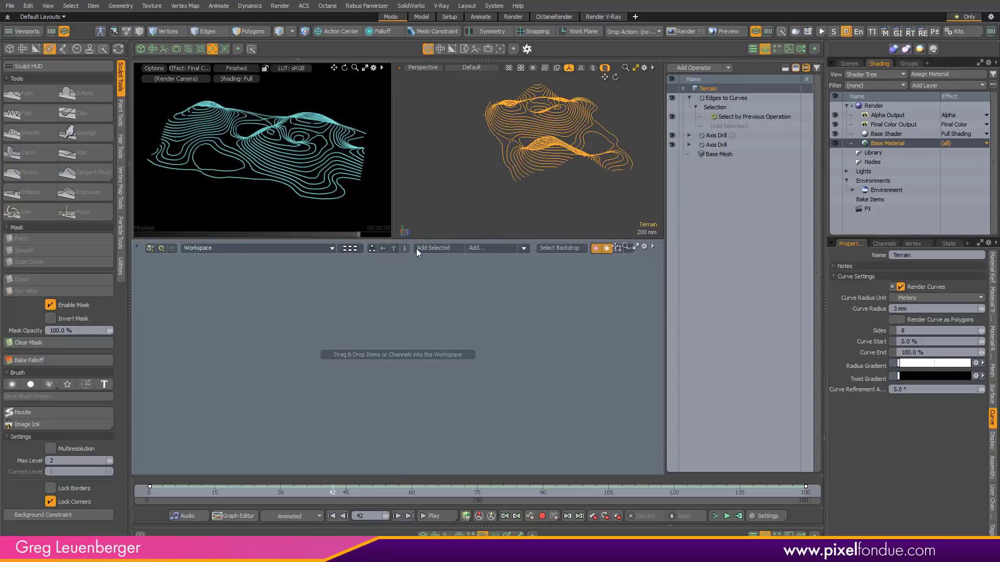
Add the selected items to the schematic, remove the Base Material node and move the Terrain node to an open area.
click(433, 248)
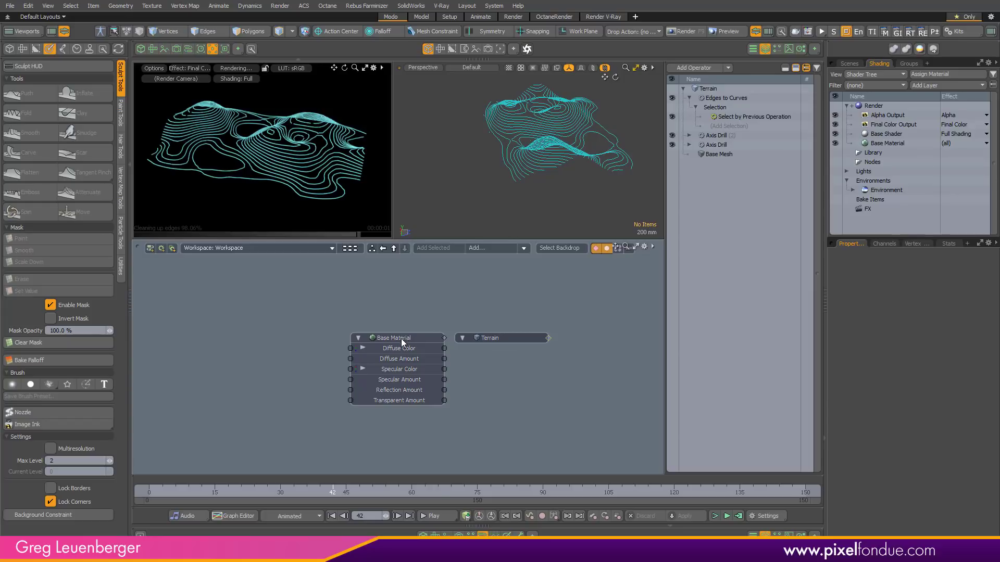
click(401, 338)
right_click(402, 339)
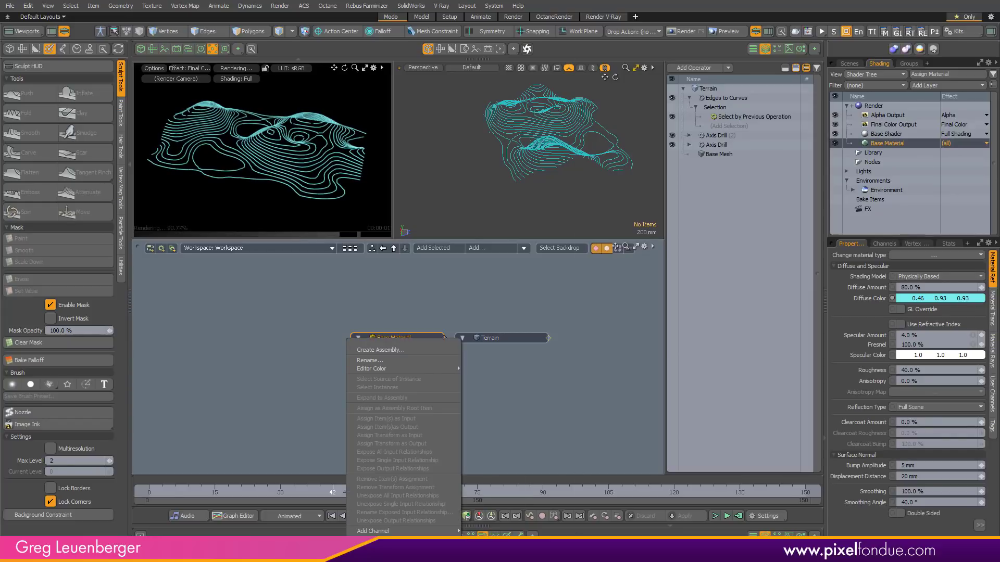
click(383, 550)
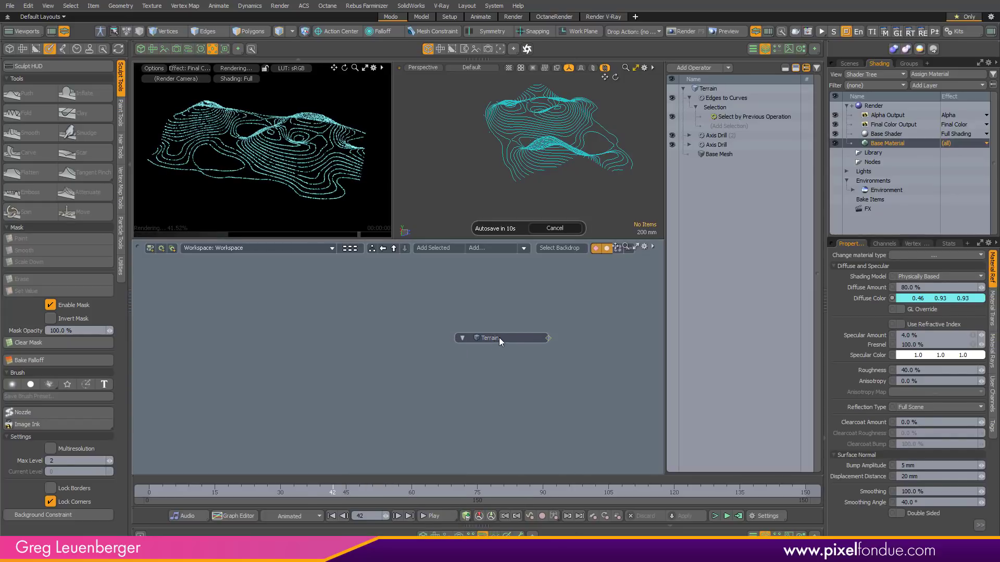
drag(501, 339, 331, 396)
click(555, 228)
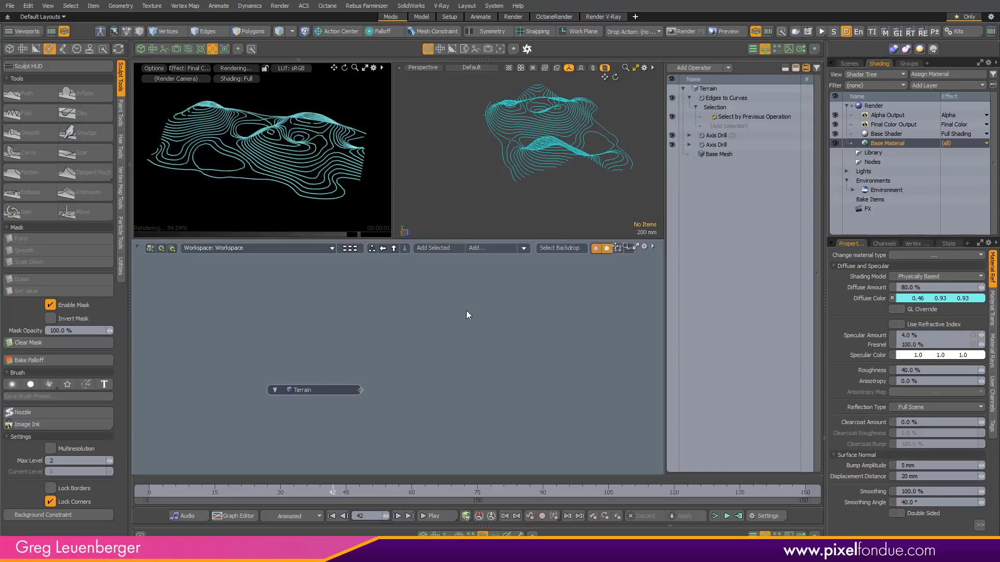
Expose Terrain's connected mesh operators in the schematic and stack Edges to Curves above Axis Drill (2) and Axis Drill.
double_click(361, 390)
drag(431, 323, 473, 303)
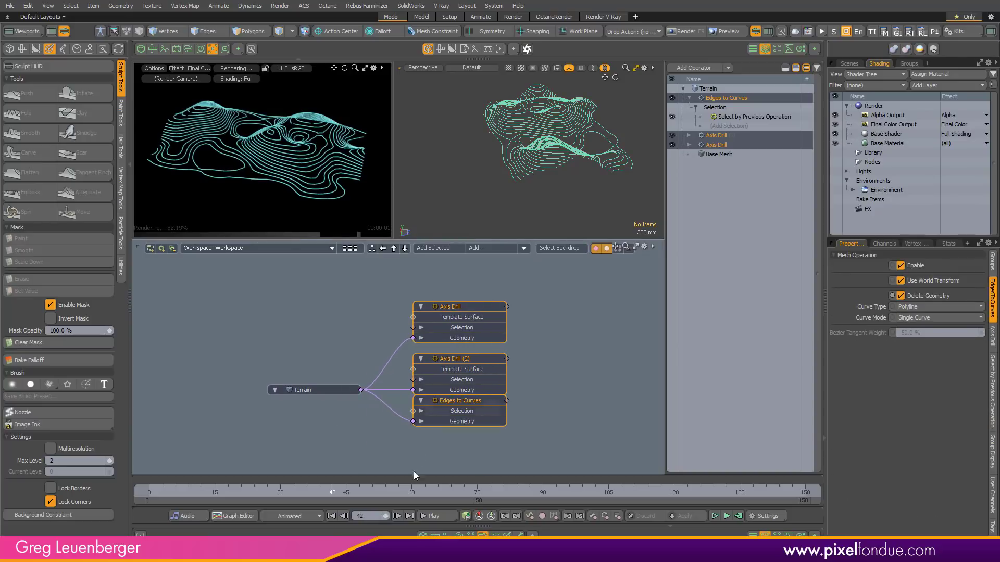
click(525, 418)
drag(470, 402, 462, 253)
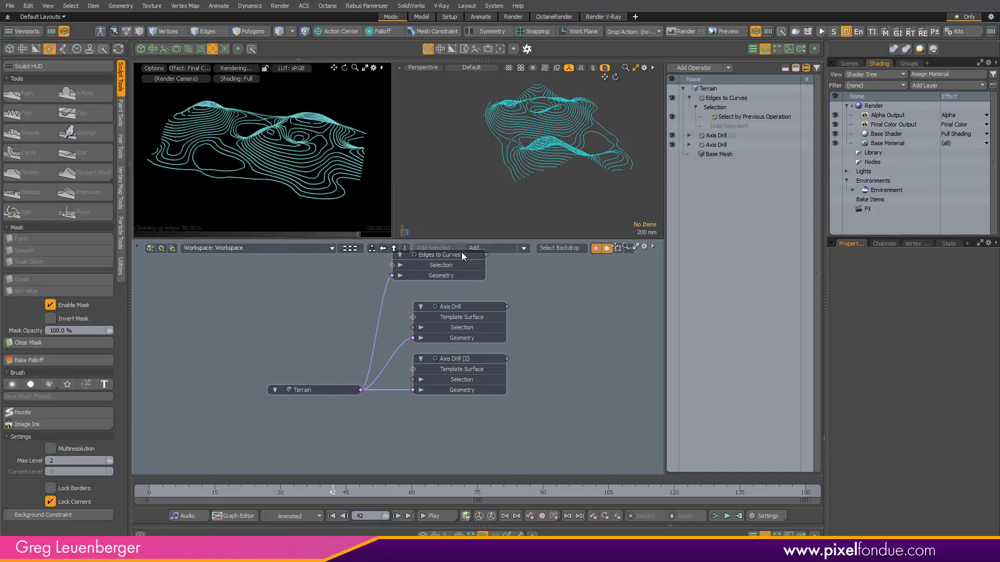
drag(470, 311, 463, 433)
scroll(519, 384, down, 1)
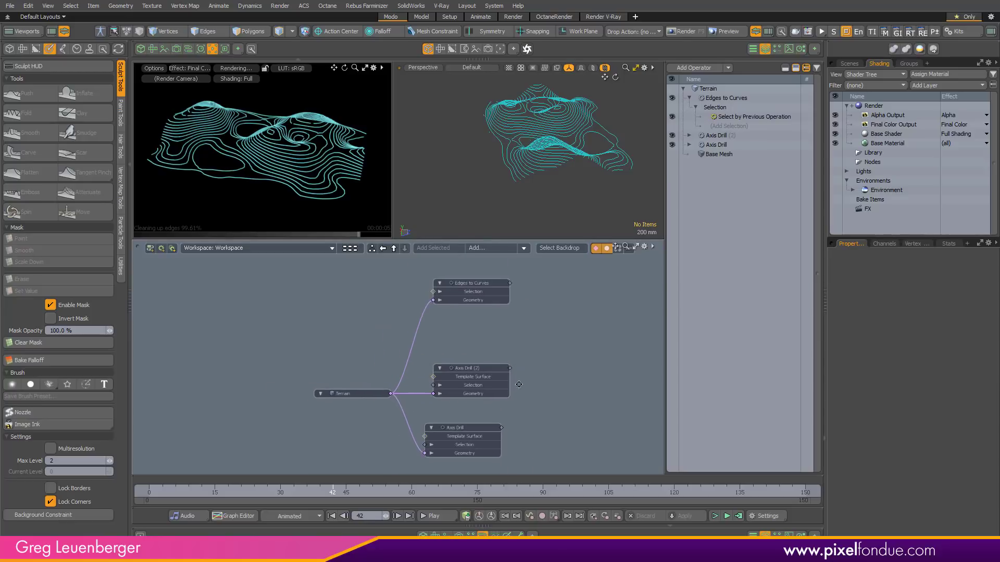
alt+drag(519, 384, 514, 379)
alt+drag(571, 366, 557, 363)
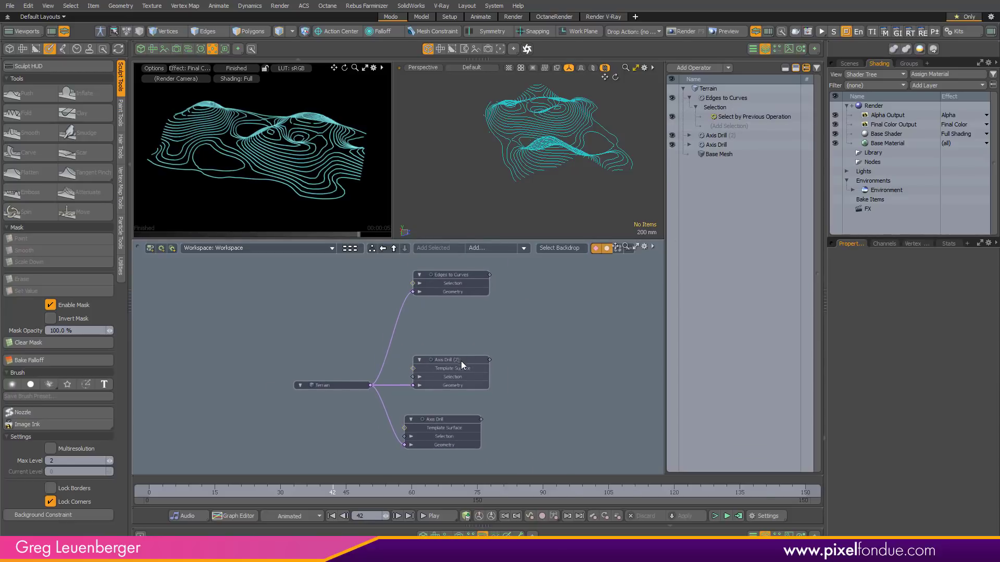
drag(451, 275, 452, 326)
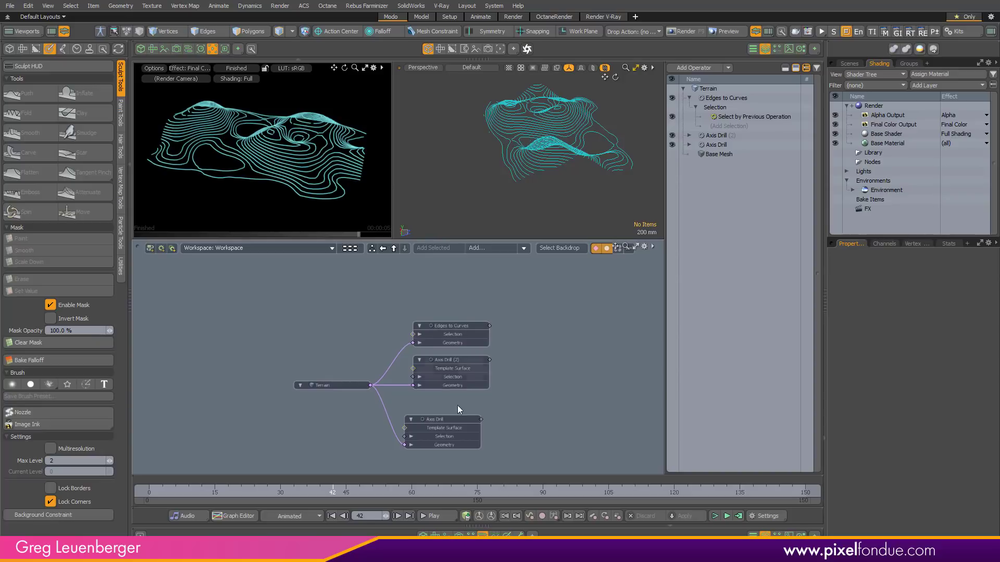
drag(448, 419, 456, 408)
scroll(457, 409, up, 3)
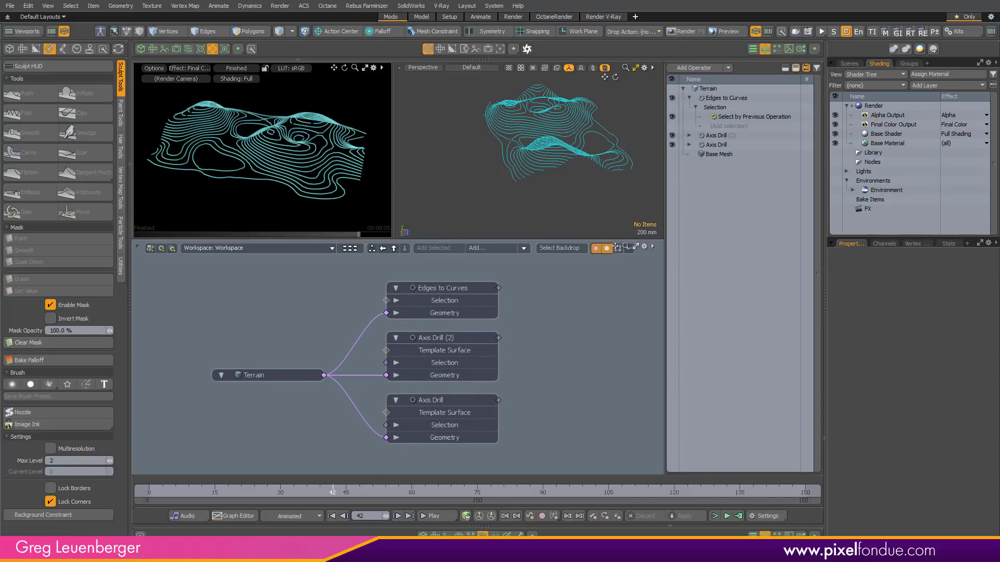
Load the Hippopotamus 01 mesh preset from the Animals folder of the Meshes assets.
click(482, 535)
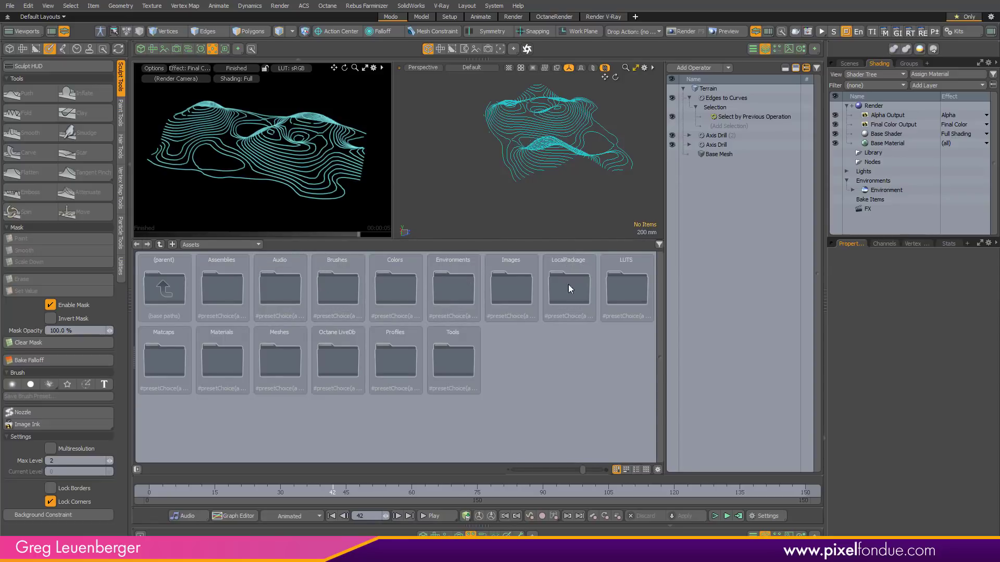
double_click(167, 359)
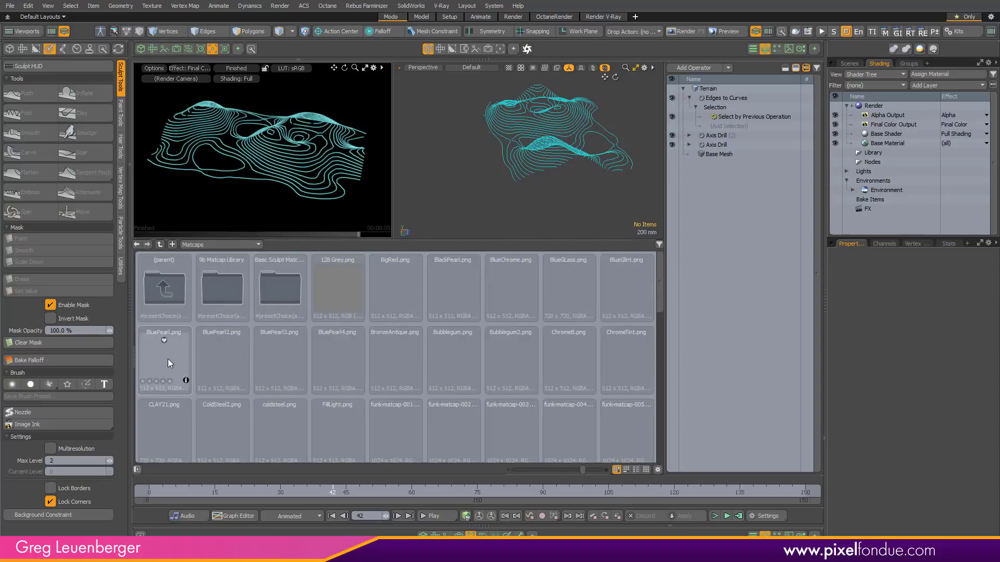
click(160, 244)
double_click(280, 359)
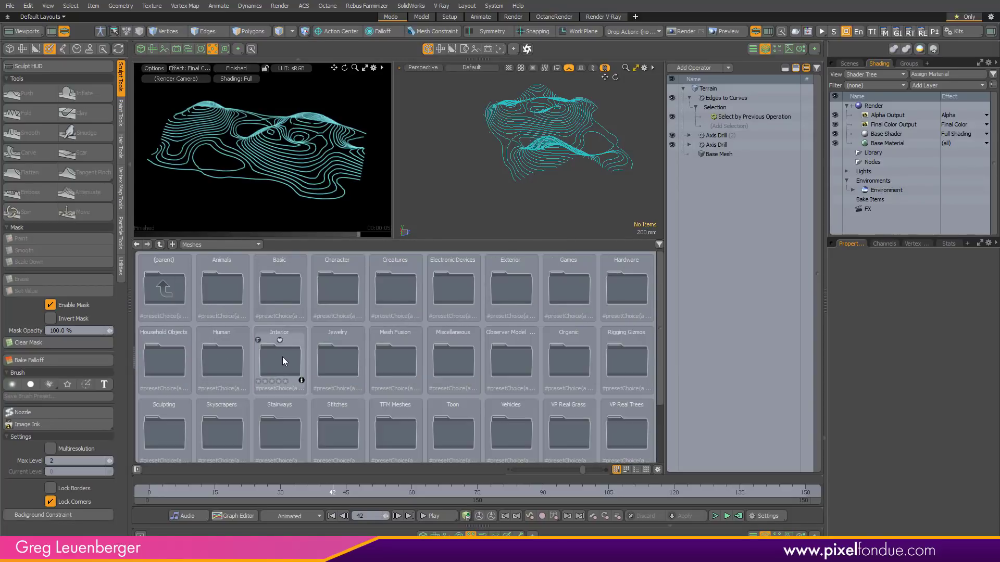
double_click(223, 293)
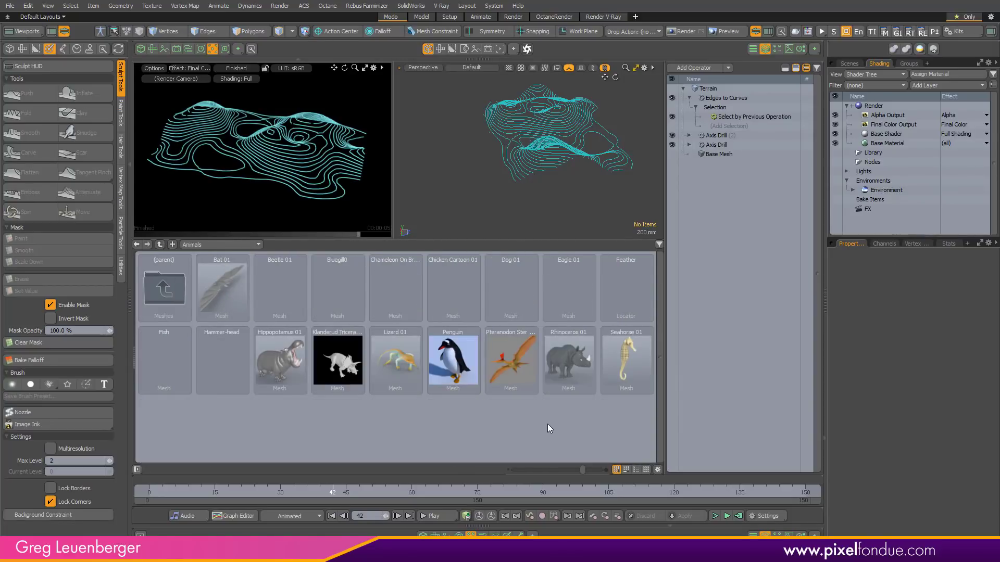
double_click(288, 367)
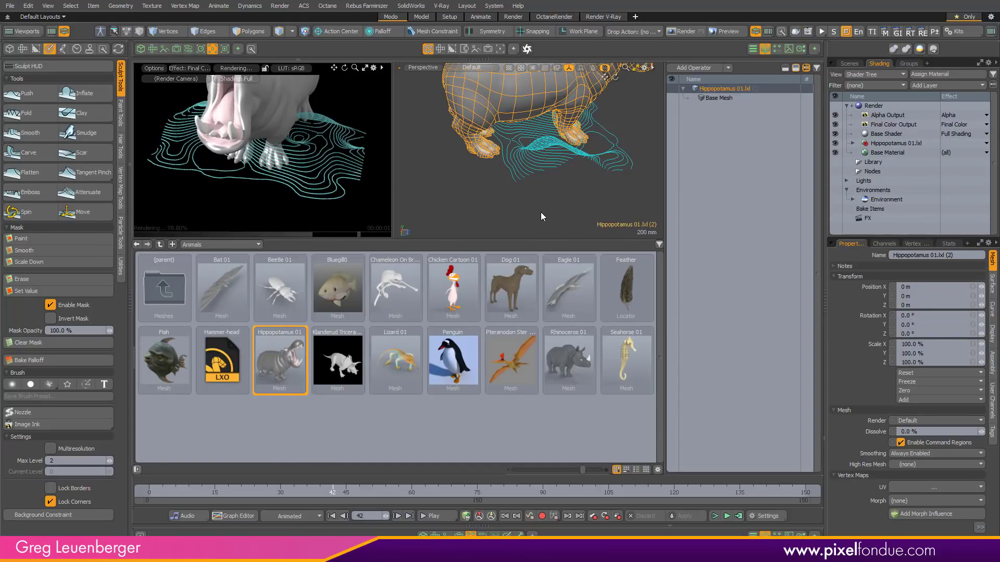
Rotate the hippopotamus polygons 90° about the Y axis from a top view.
key(a)
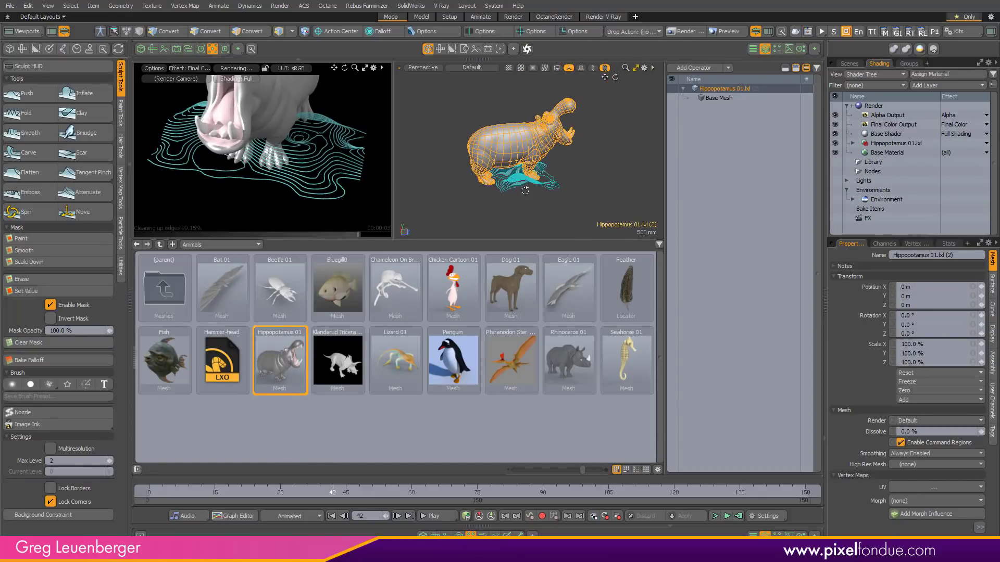
key(ctrl+space)
click(553, 137)
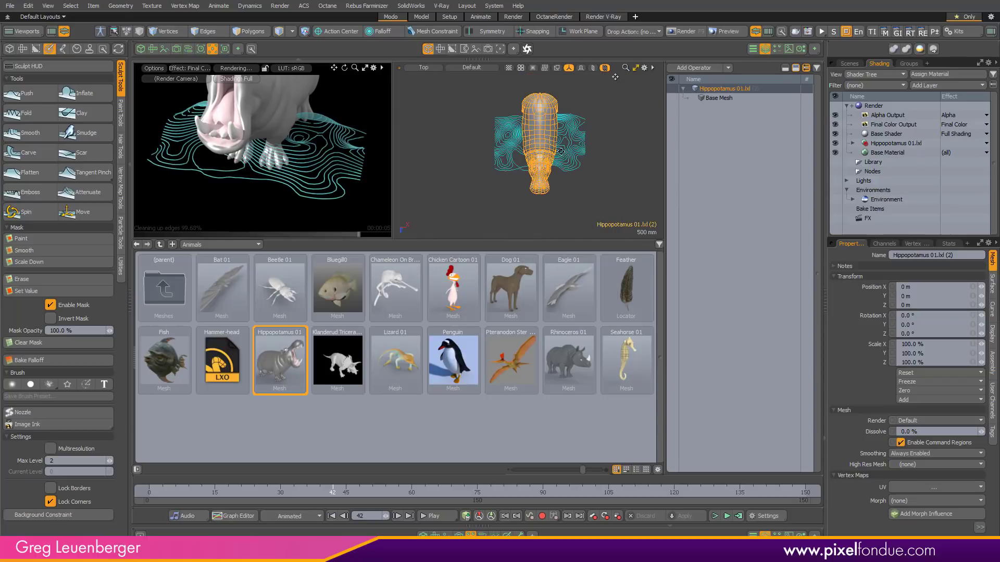
key(3)
key(e)
drag(508, 205, 571, 192)
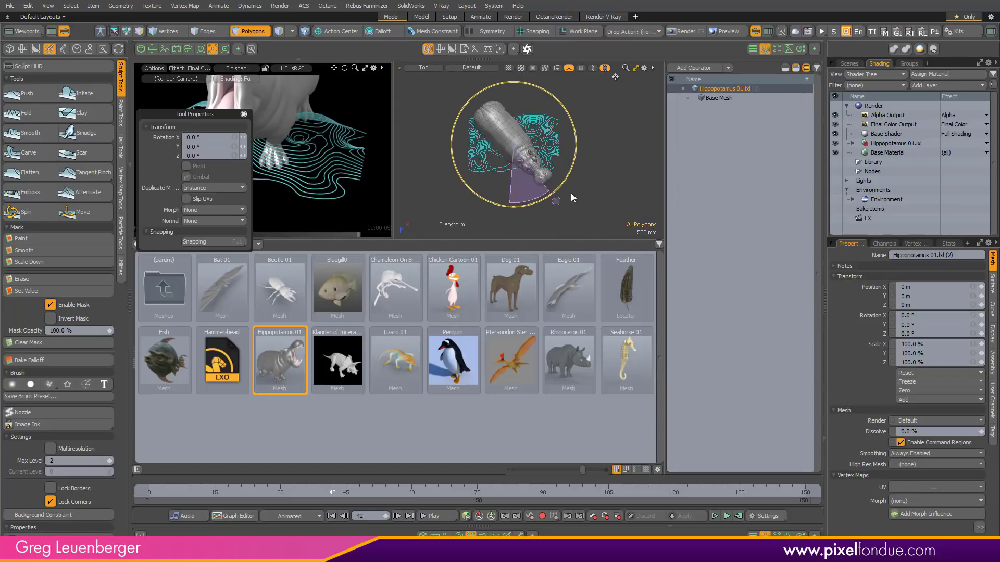
click(230, 146)
text(90)
key(Return)
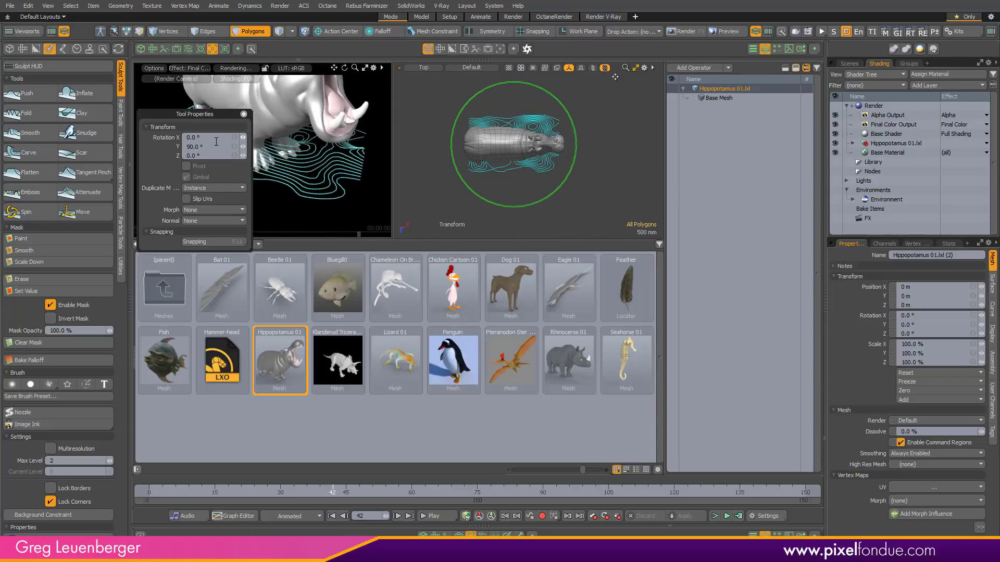
Set the action center to Origin and scale the hippopotamus uniformly to about 31.5%, checking its size against the contours.
key(ctrl+space)
click(576, 163)
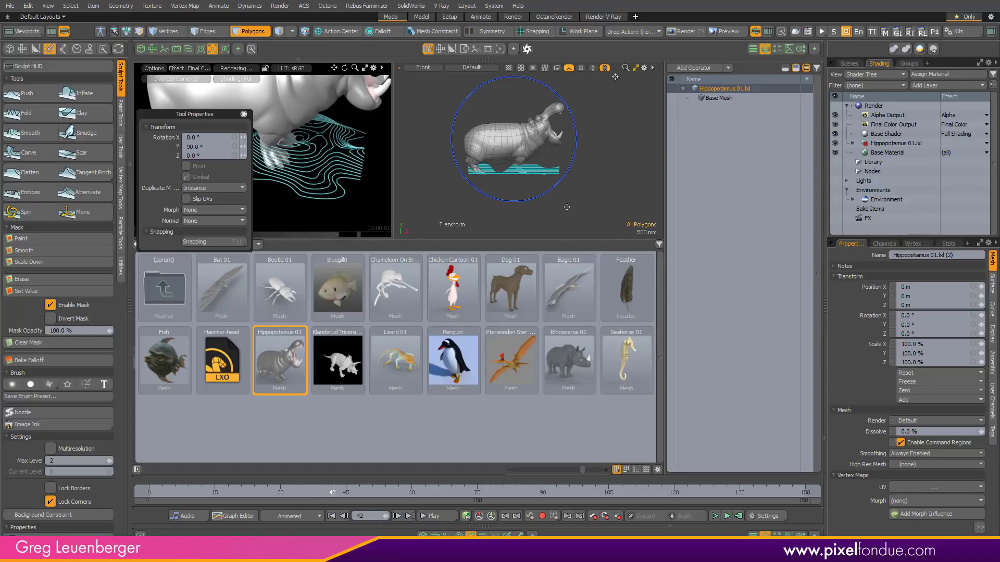
key(alt+o)
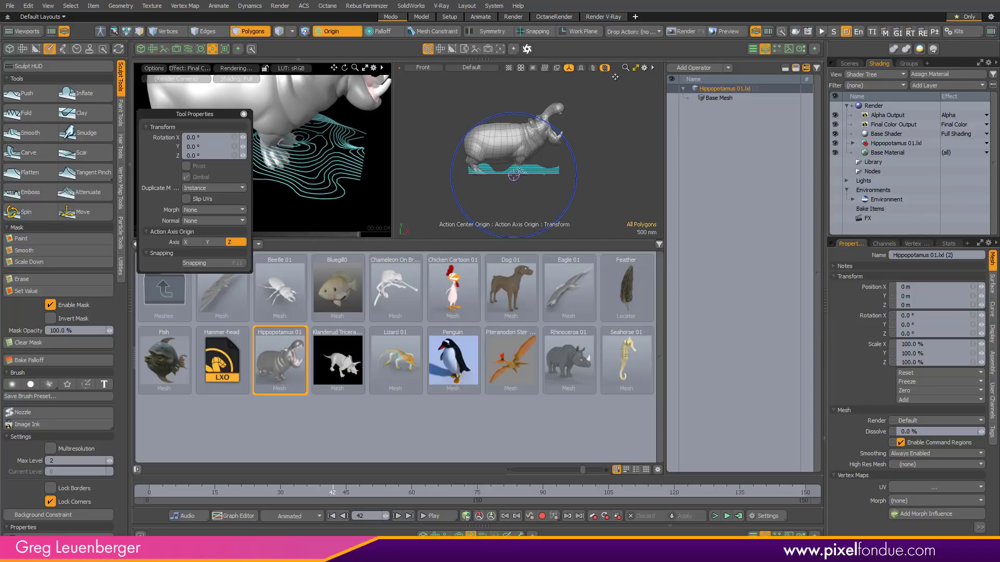
key(r)
drag(517, 183, 451, 207)
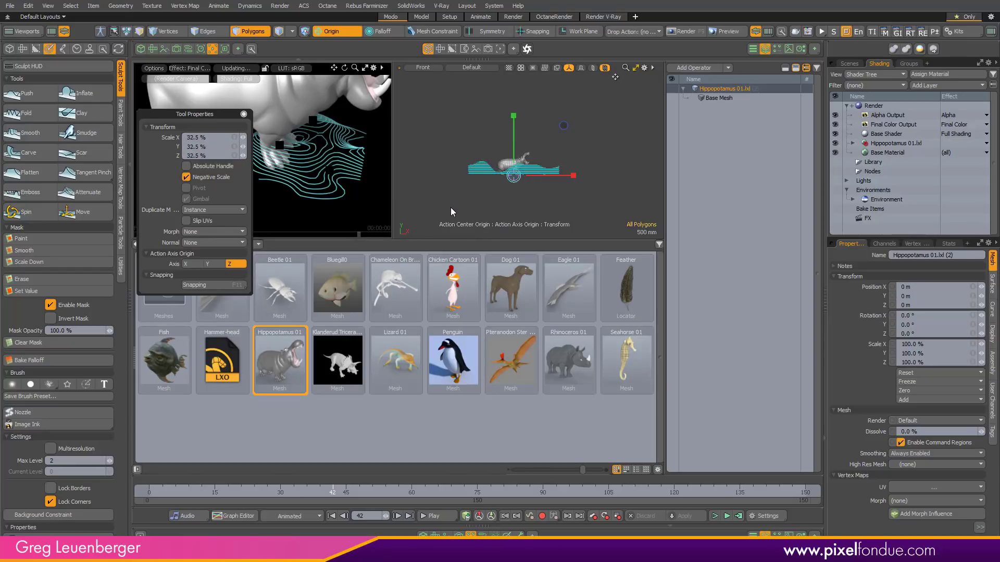
key(ctrl+space)
click(579, 103)
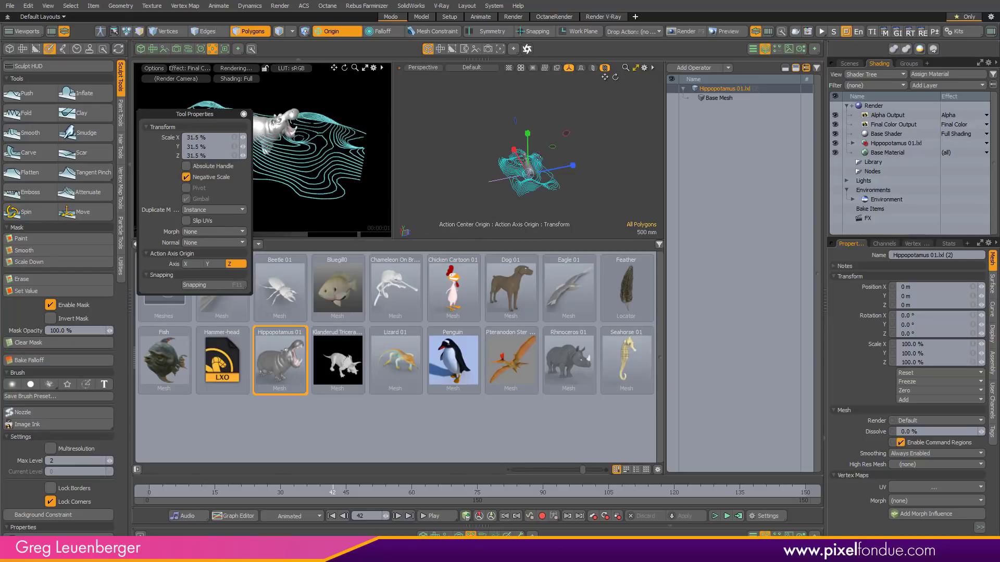
scroll(526, 151, up, 5)
alt+drag(508, 141, 566, 153)
key(q)
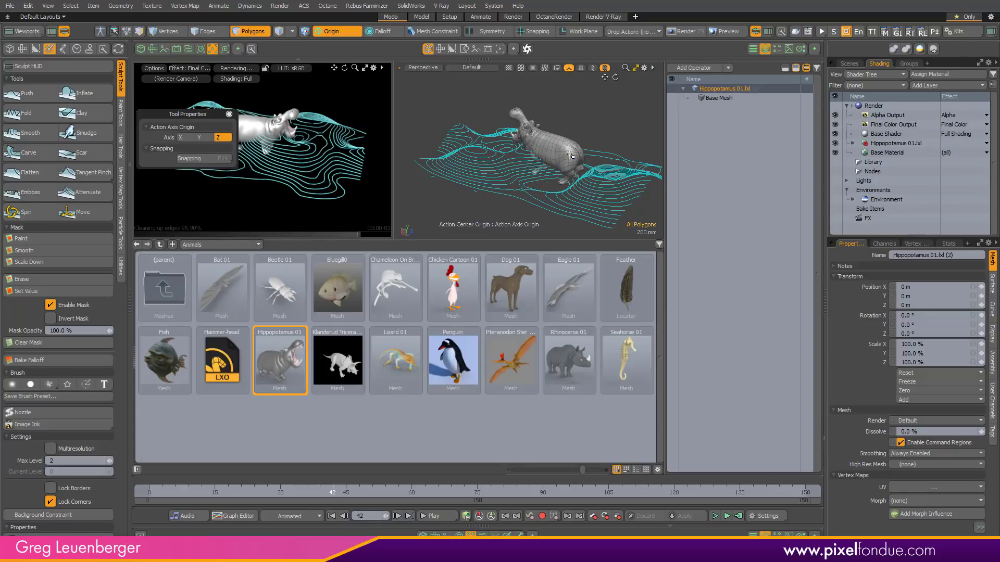
Subdivide the hippopotamus polygons once with the Faceted method and twice with Catmull-Clark.
key(shift+d)
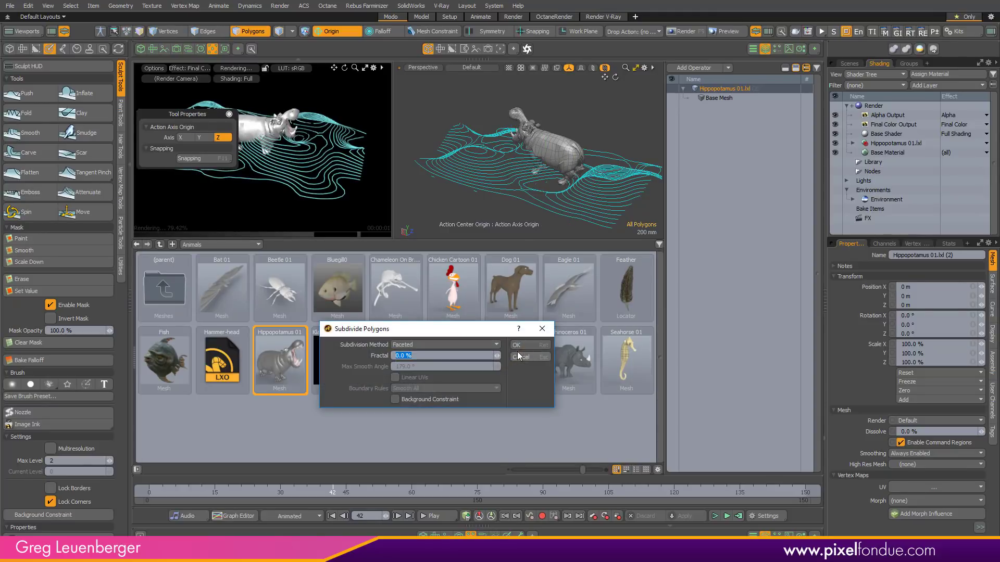
click(524, 344)
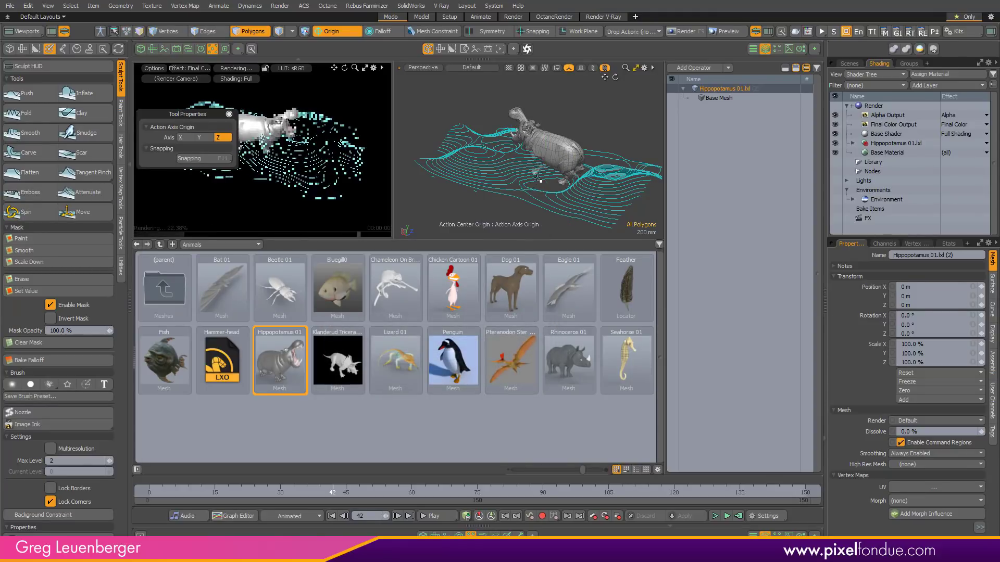
key(shift+d)
click(448, 361)
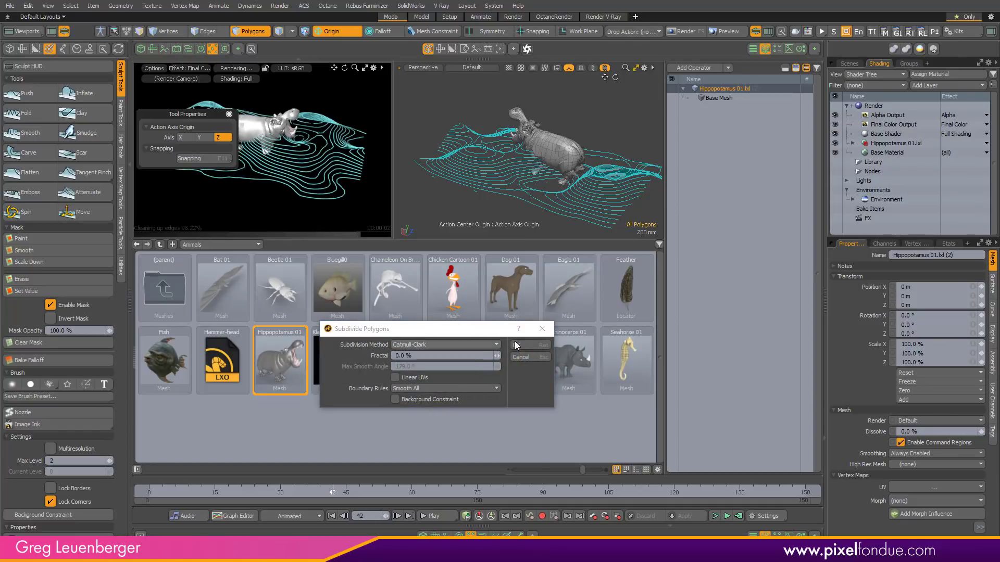
click(517, 345)
scroll(578, 162, up, 5)
key(shift+d)
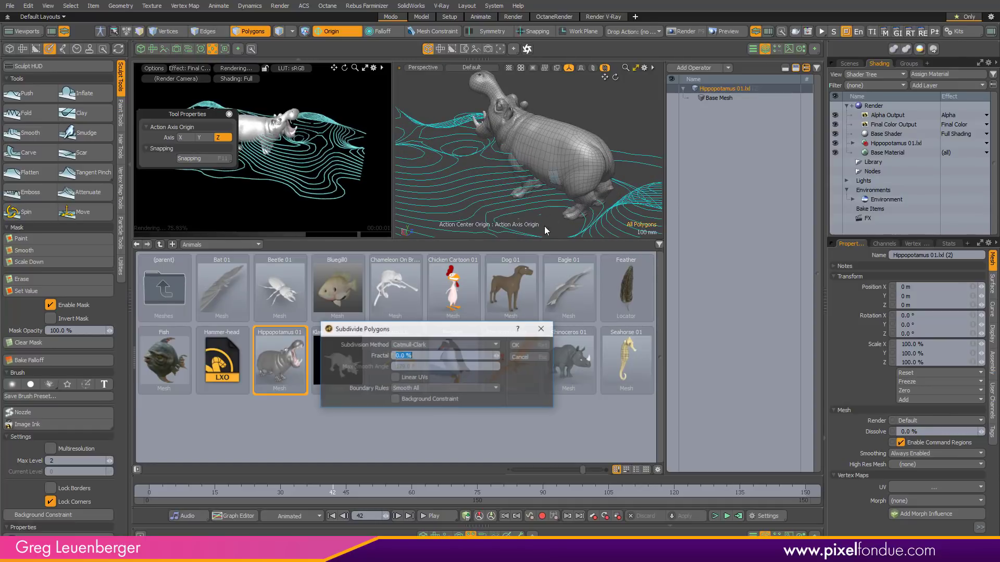
click(522, 345)
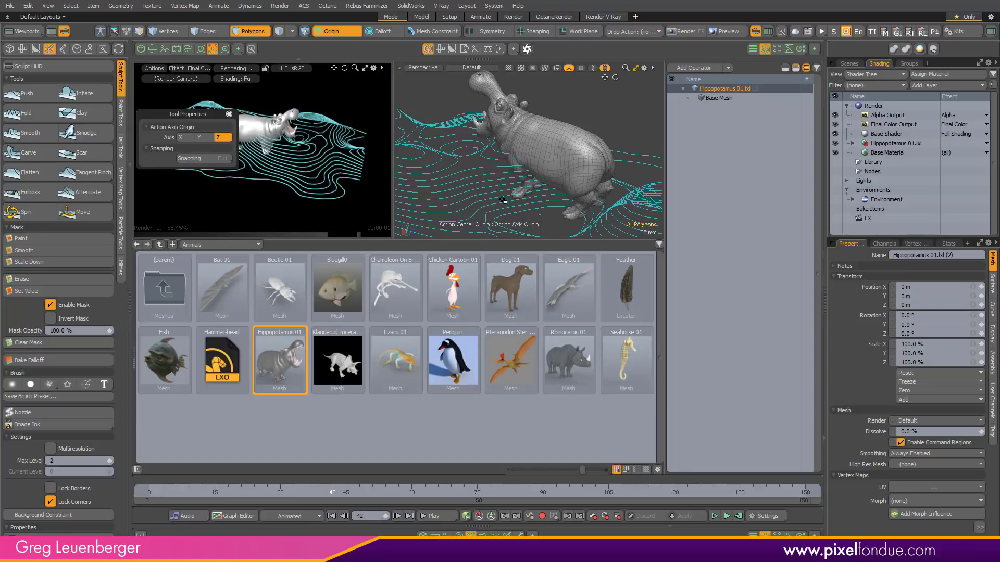
scroll(515, 197, down, 2)
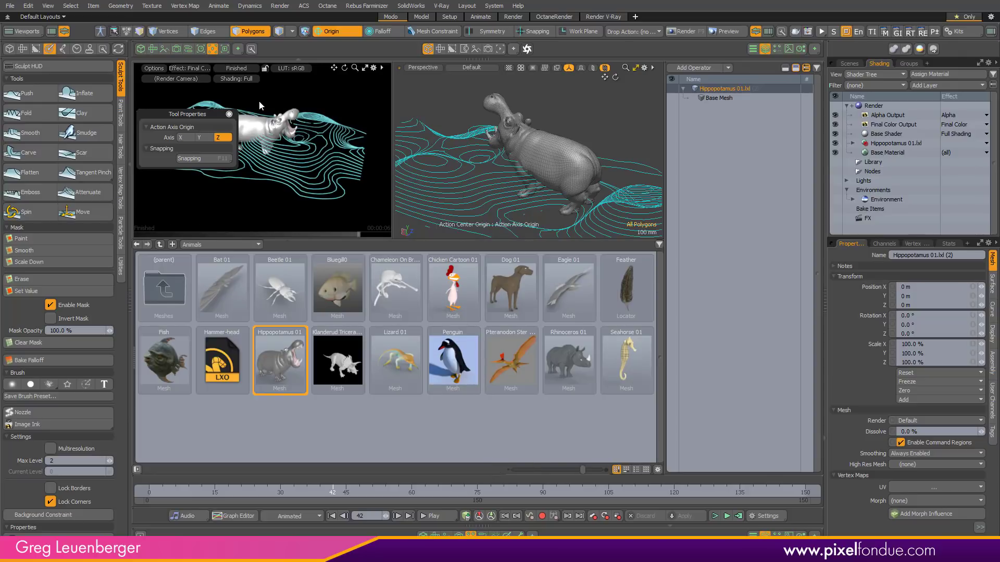
Return to the schematic, add the hippopotamus mesh as a node and place it below Terrain.
click(10, 49)
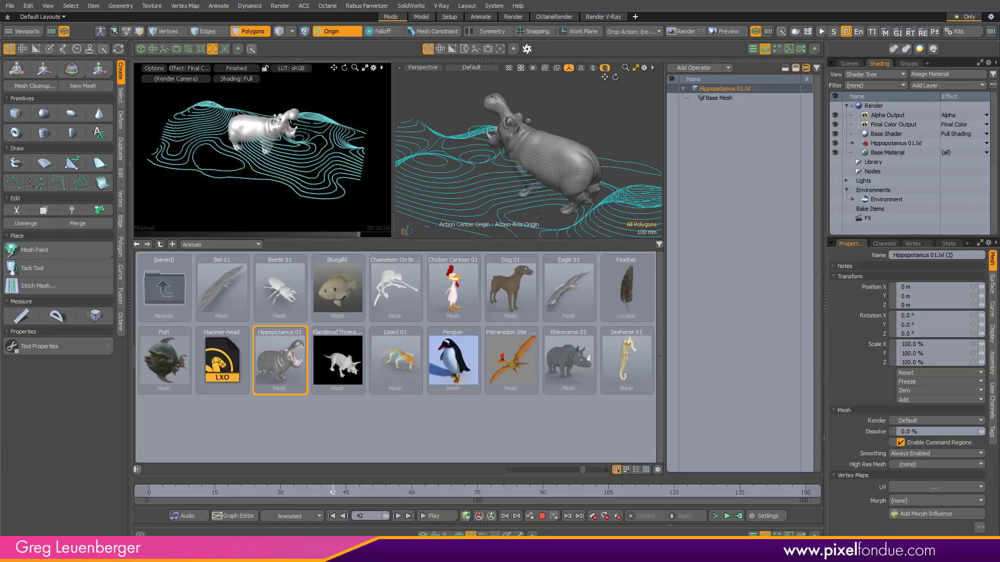
click(483, 535)
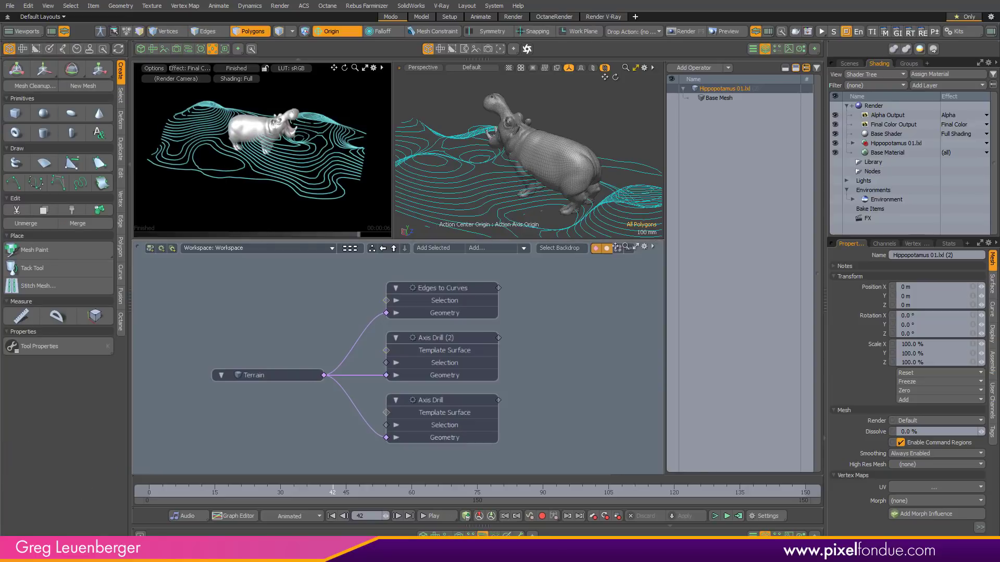
key(5)
click(561, 162)
click(225, 325)
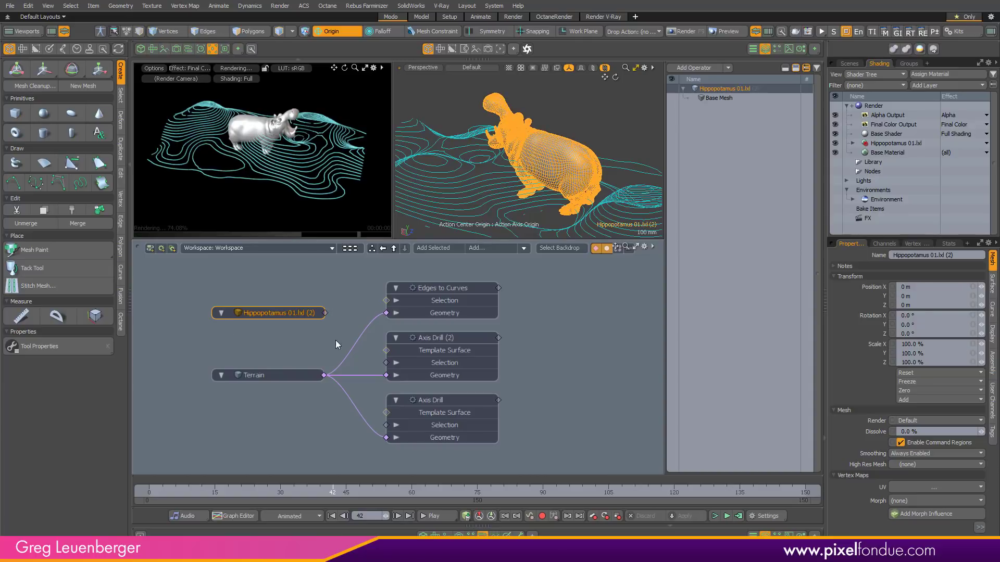
drag(292, 313, 267, 412)
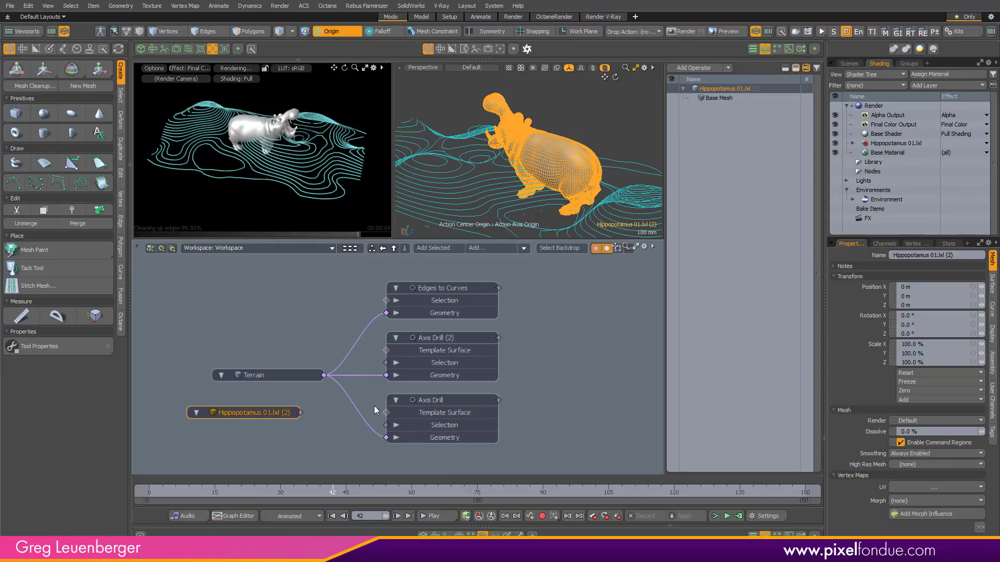
Disconnect Terrain from the Geometry inputs of Edges to Curves and both Axis Drill operators.
drag(372, 407, 342, 381)
click(376, 380)
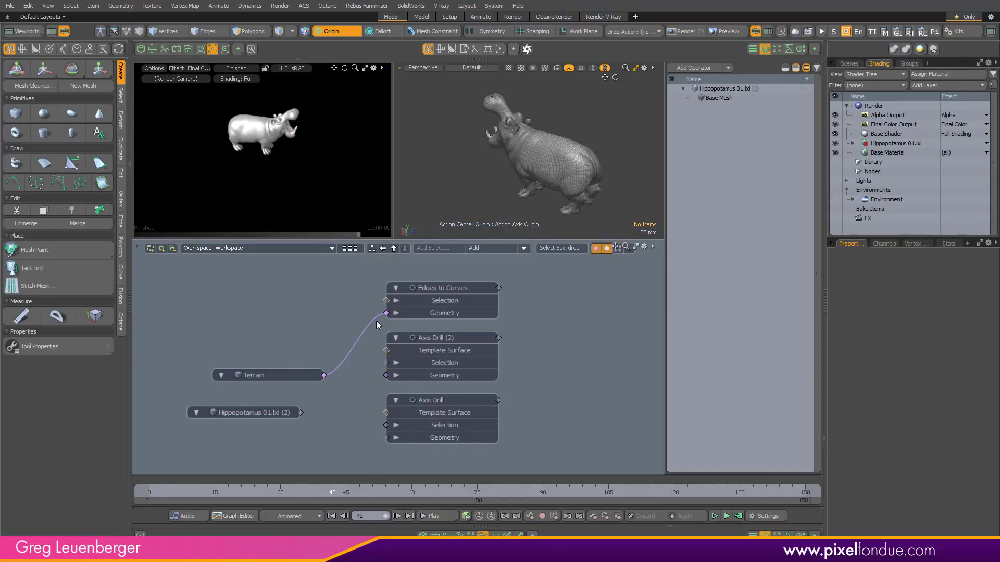
drag(376, 320, 342, 385)
Link the hippopotamus mesh to the Geometry inputs of Axis Drill (2) and Edges to Curves, and hide the Terrain mesh.
drag(297, 412, 391, 377)
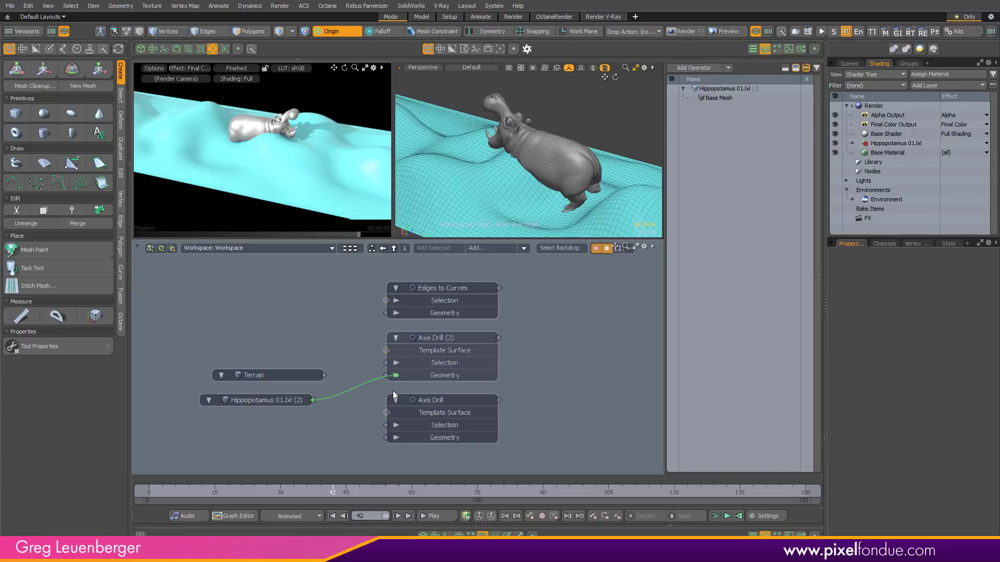
drag(313, 400, 416, 315)
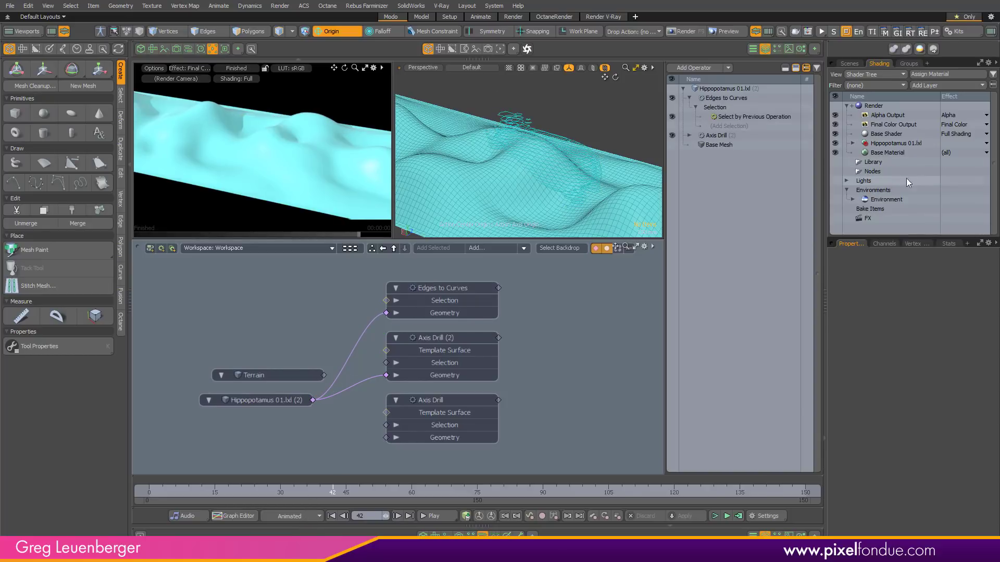
click(850, 63)
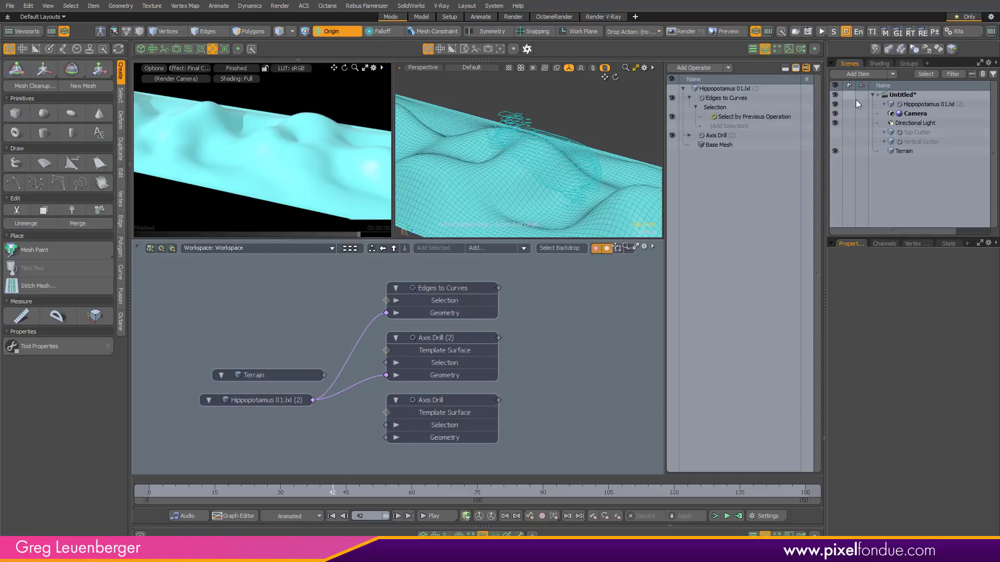
click(835, 151)
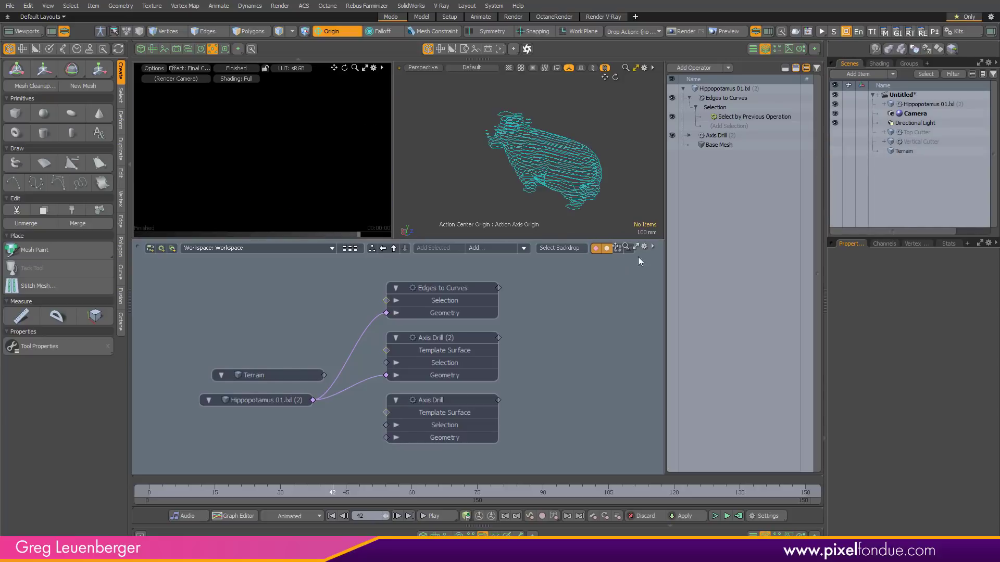
Show the Vertical Cutter and compare its height with the hippopotamus contours in a front view.
alt+drag(533, 185, 564, 152)
key(ctrl+Up)
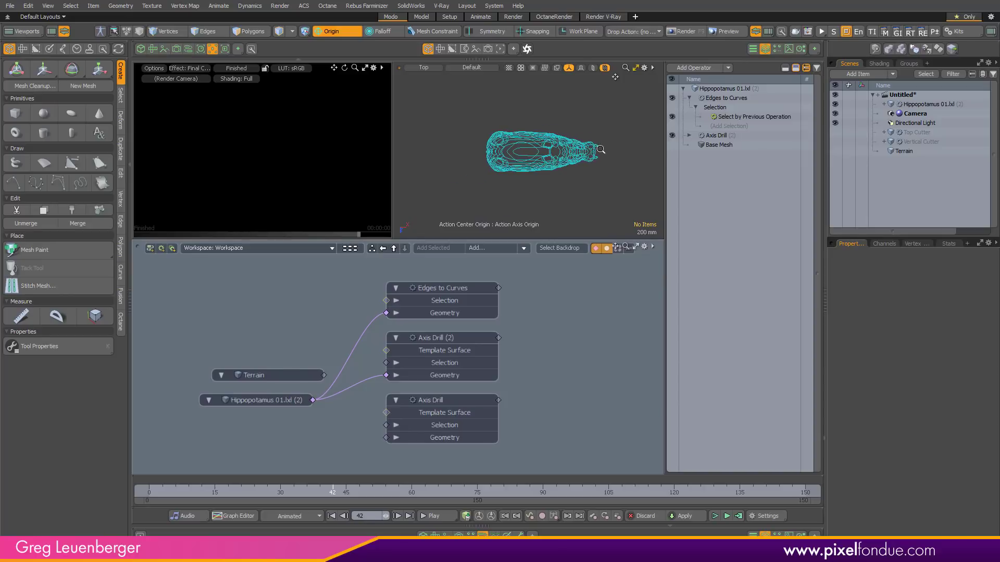
click(835, 132)
click(835, 131)
click(834, 141)
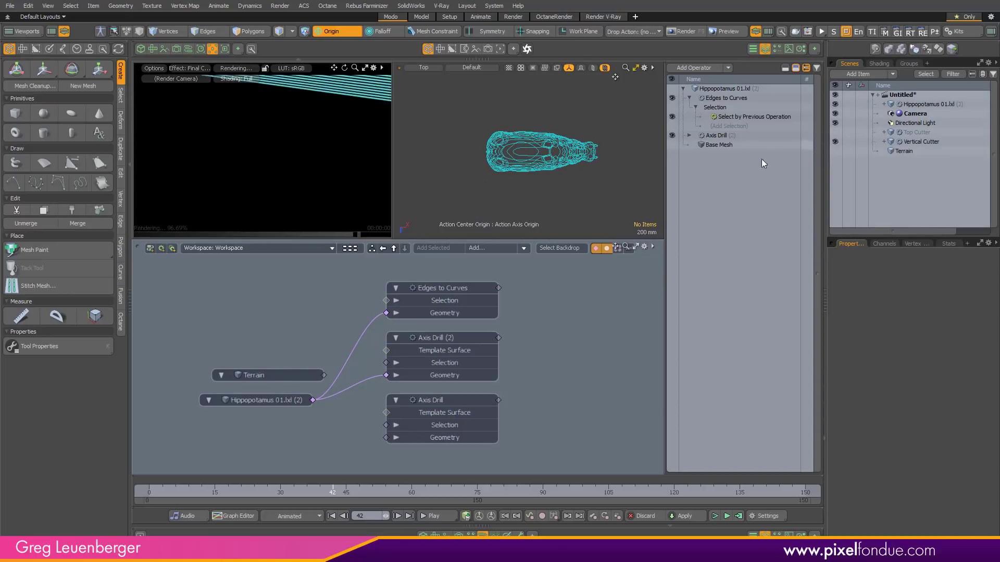
key(ctrl+Up)
alt+drag(573, 185, 571, 156)
key(ctrl+space)
click(649, 232)
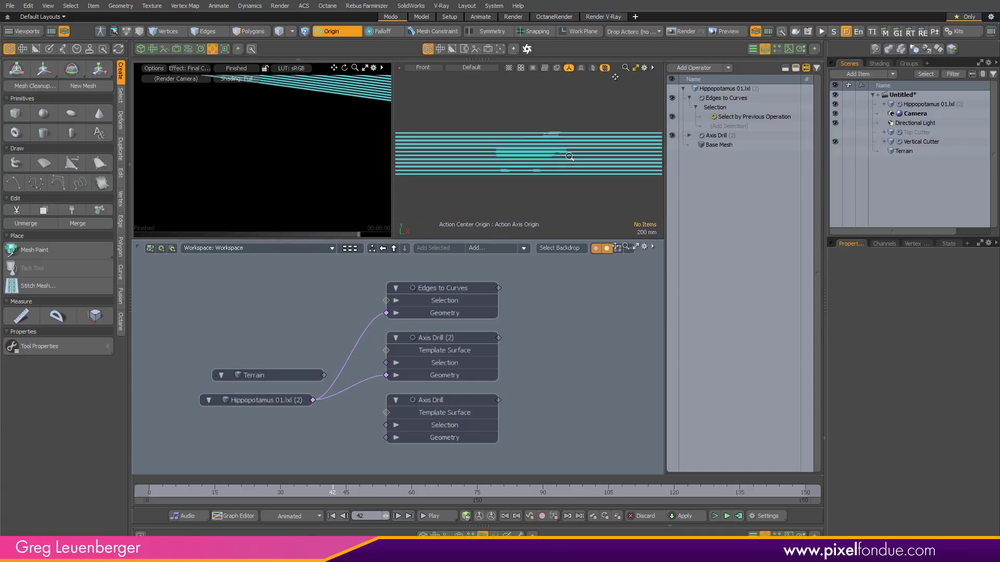
Scale the hippopotamus base mesh polygons down uniformly about the origin until they fit within the height of the Vertical Cutter's planes.
click(917, 104)
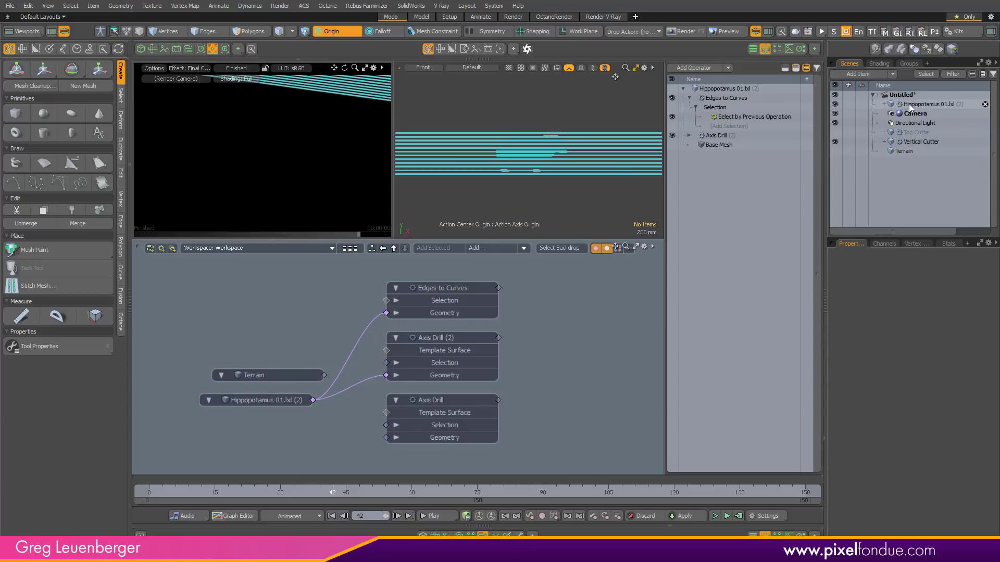
key(3)
ctrl+alt+drag(511, 184, 555, 200)
key(space)
click(685, 146)
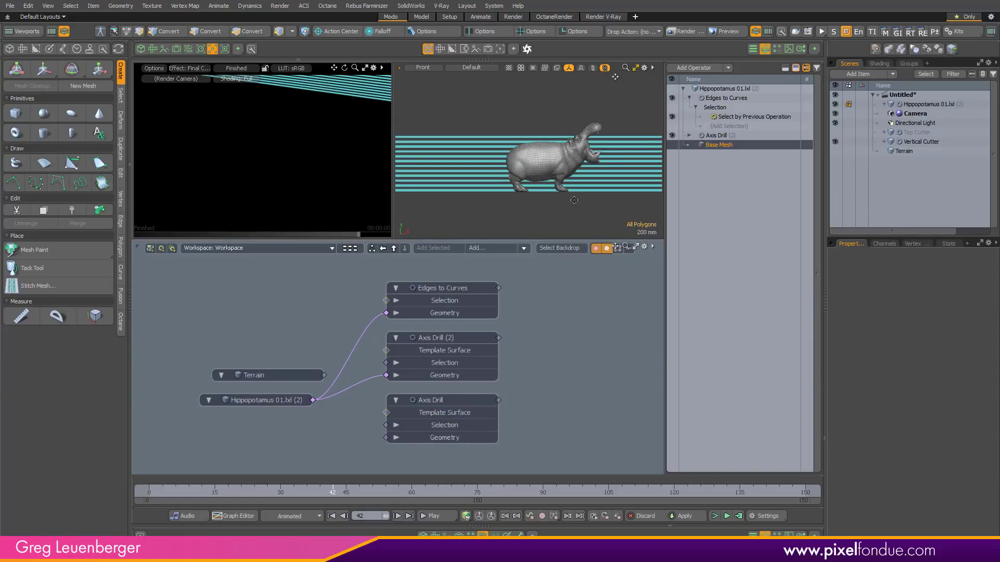
key(alt+o)
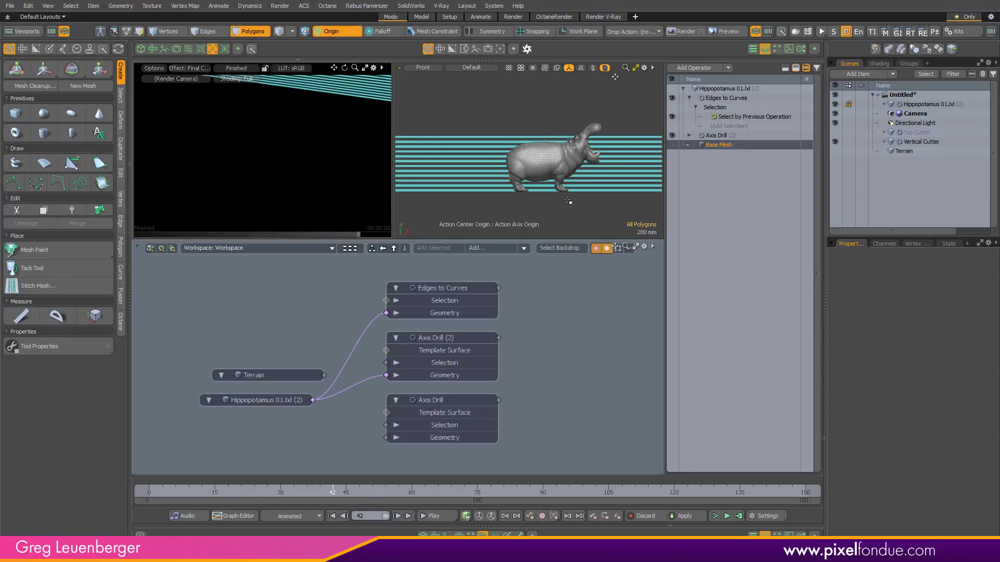
key(y)
ctrl+alt+drag(553, 198, 575, 217)
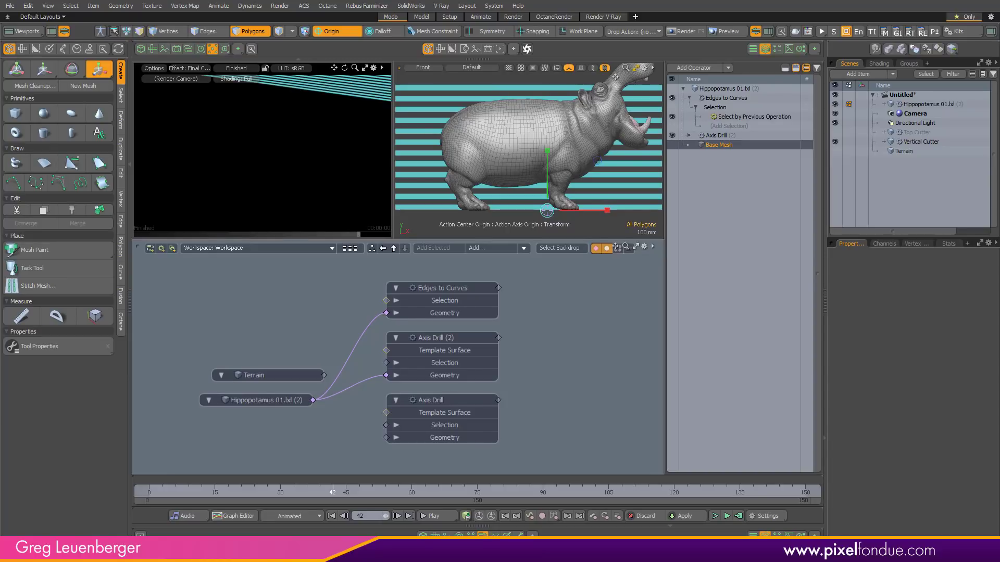
scroll(555, 221, down, 1)
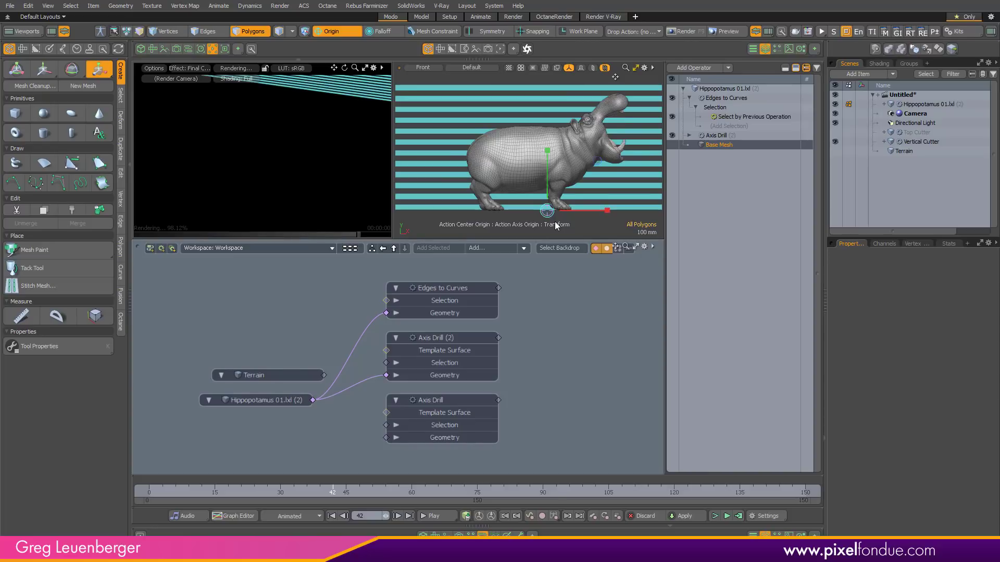
key(space)
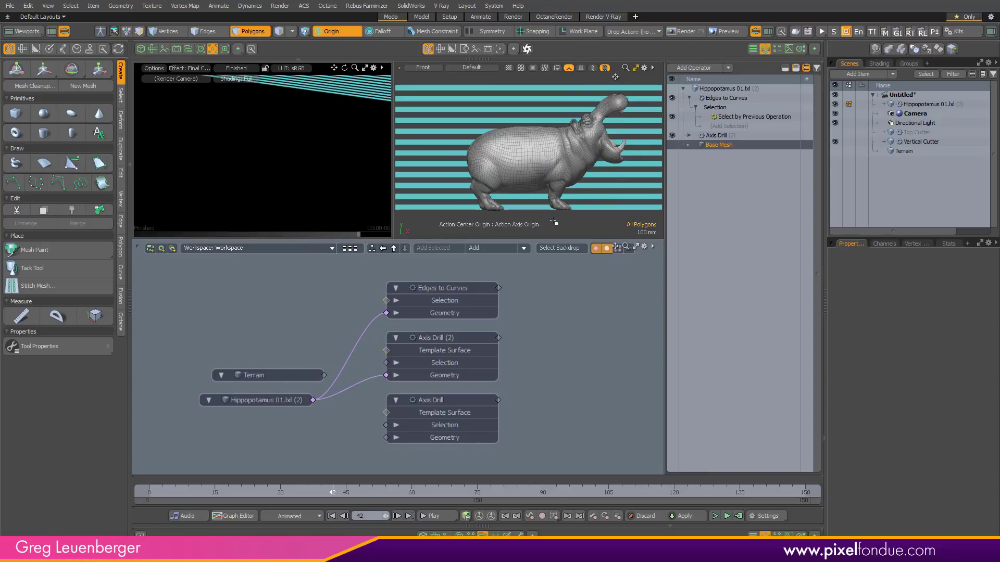
Select the hippopotamus mesh item, hide the Vertical Cutter and view the contours through the render camera.
click(719, 89)
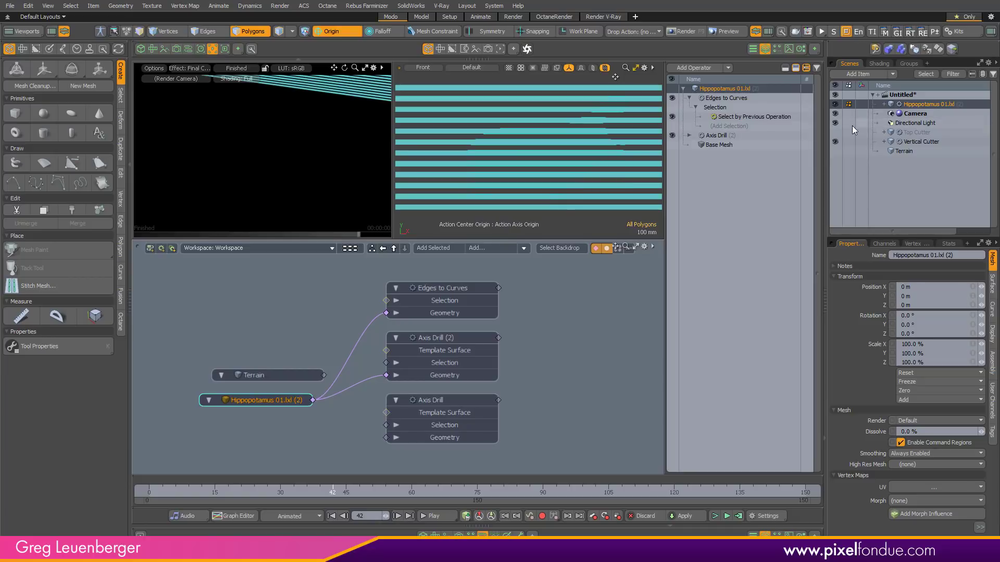
click(836, 142)
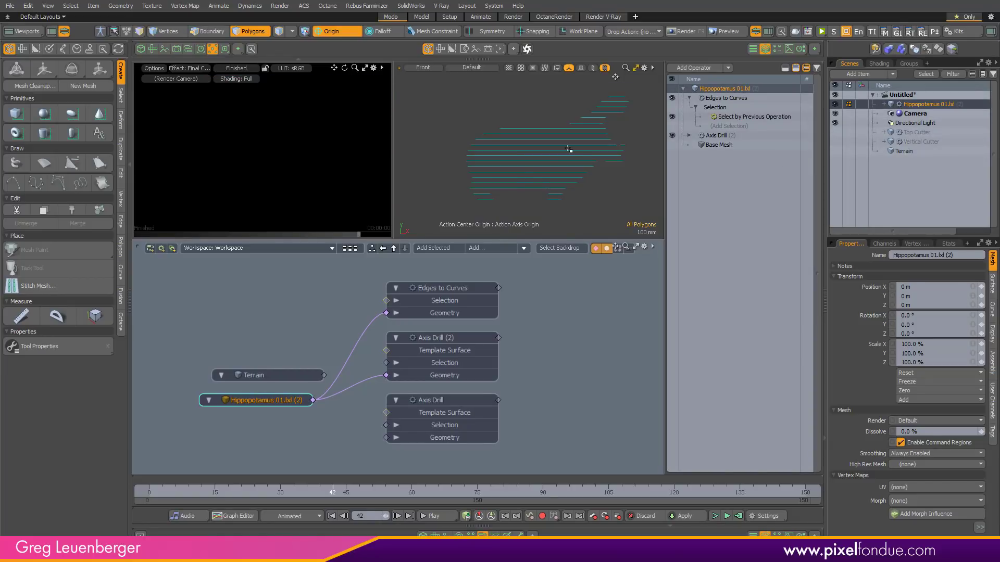
key(KP_Decimal)
alt+drag(569, 152, 483, 182)
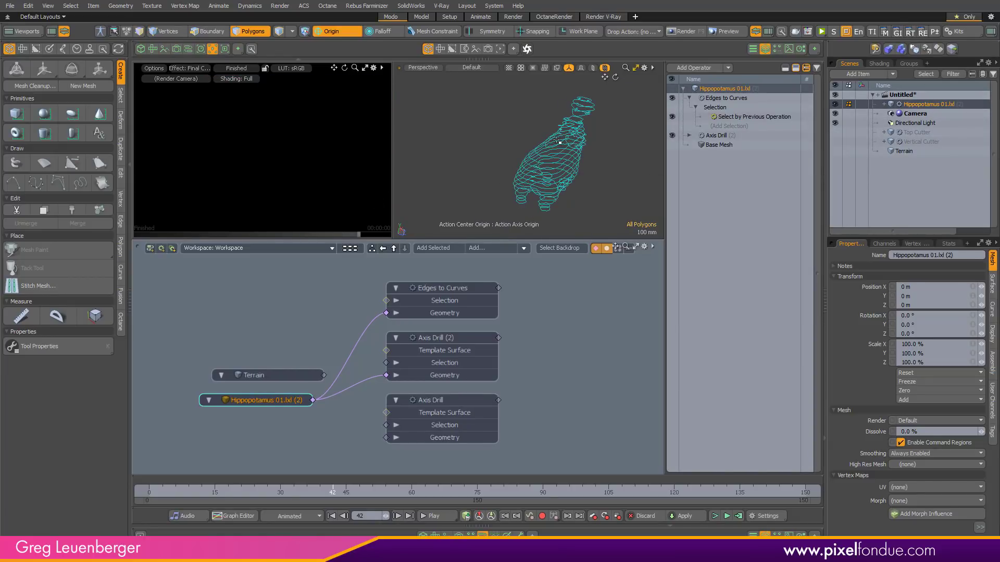
key(KP_Divide)
ctrl+alt+drag(526, 131, 545, 151)
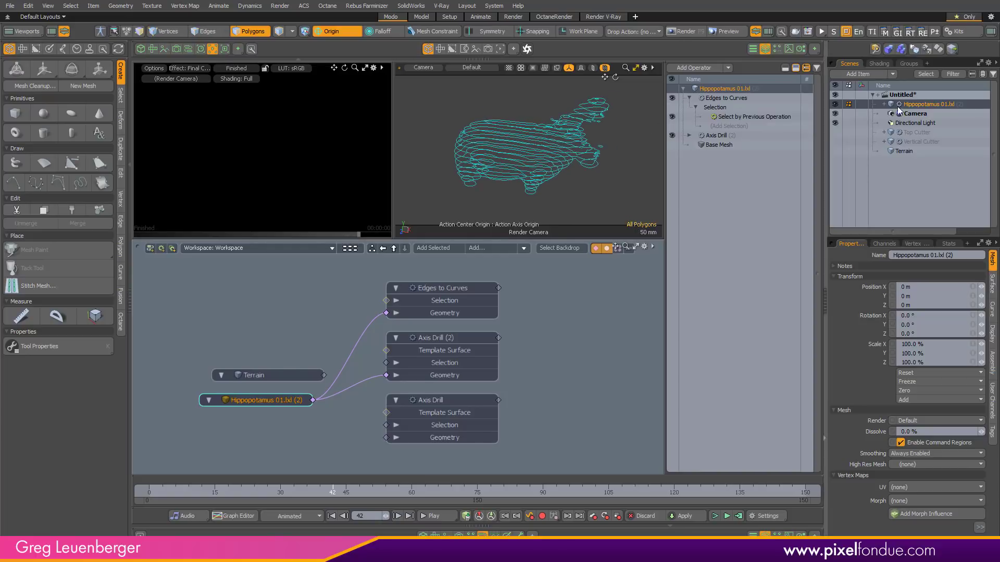
Enable Render Curves for the hippopotamus mesh with a 2 mm curve radius and check the contours in the render preview.
click(992, 310)
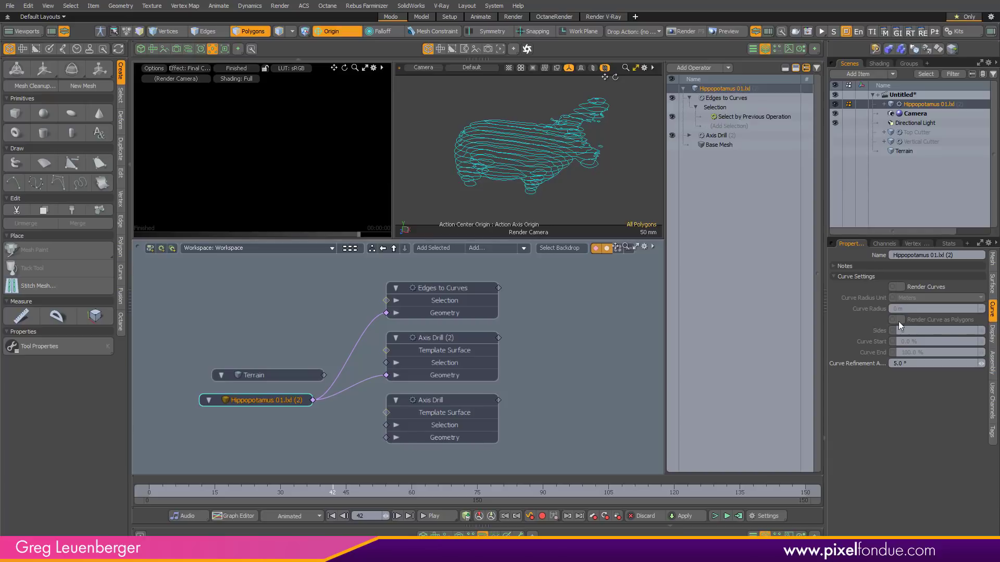
click(924, 287)
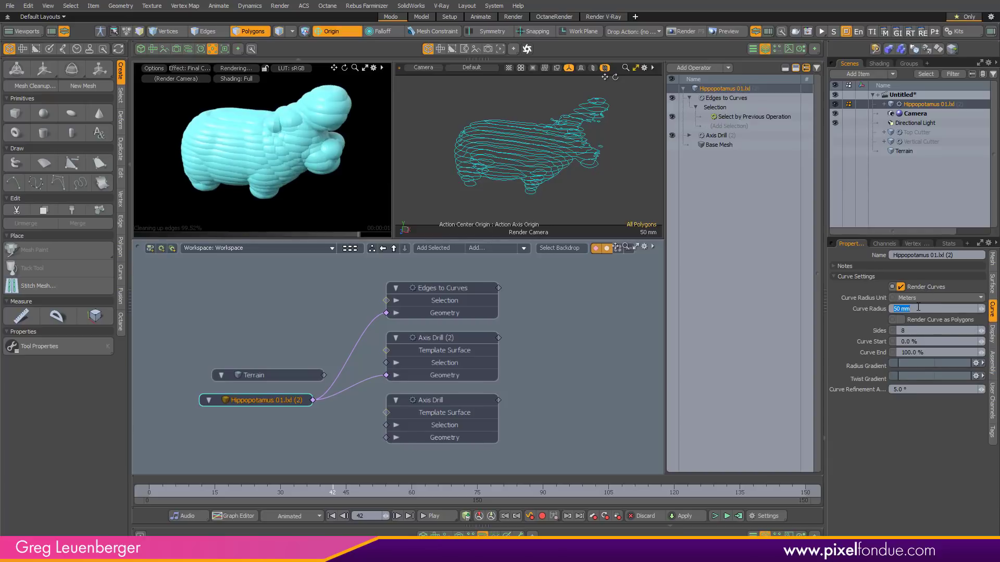
click(918, 308)
text(.002)
key(Return)
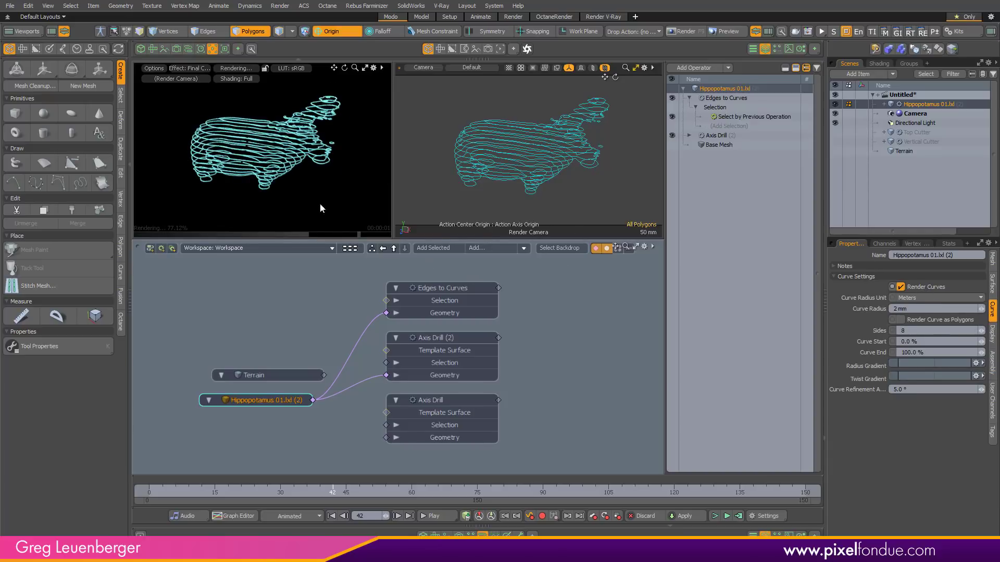
alt+drag(277, 151, 305, 173)
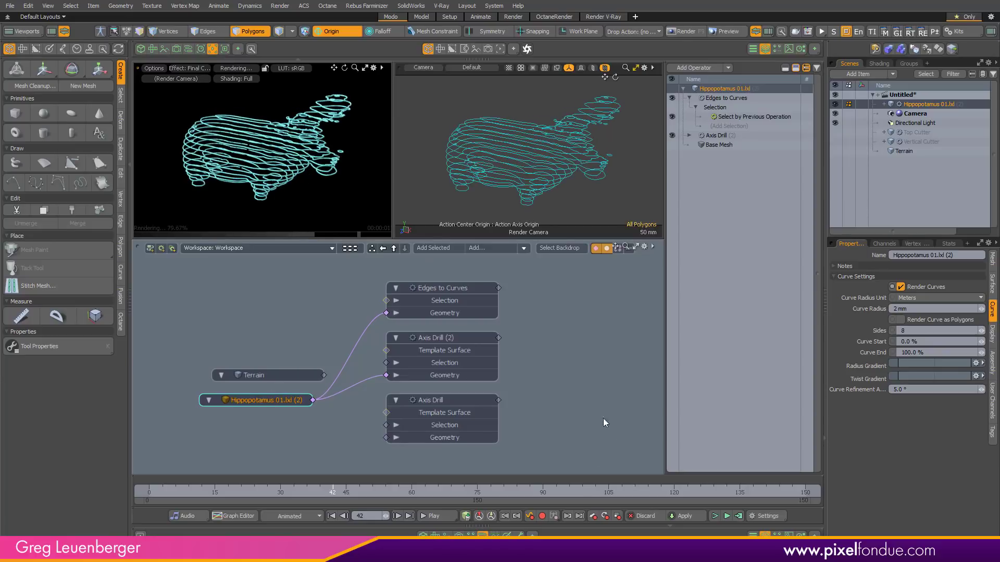